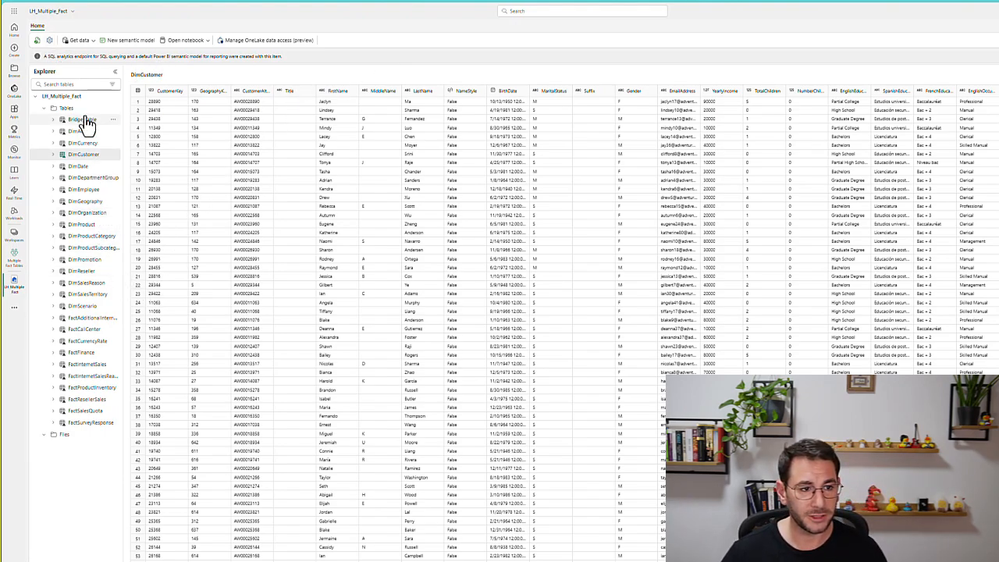
Step: Check the details of the LH_Multiple_Fact lakehouse and view its Files folder with the source CSVs
{"action": "left_click", "coordinate": [53, 13]}
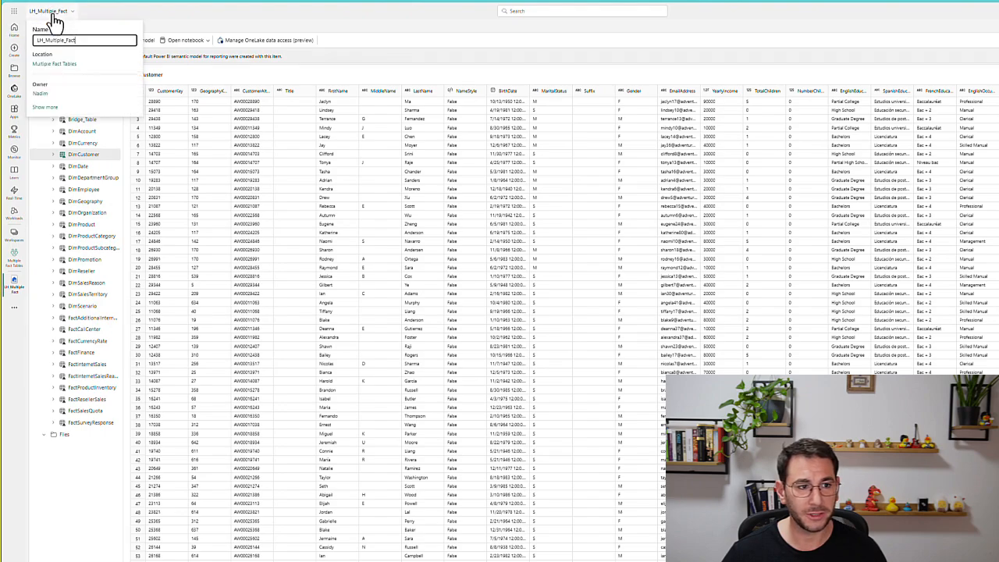
{"action": "left_click", "coordinate": [244, 29]}
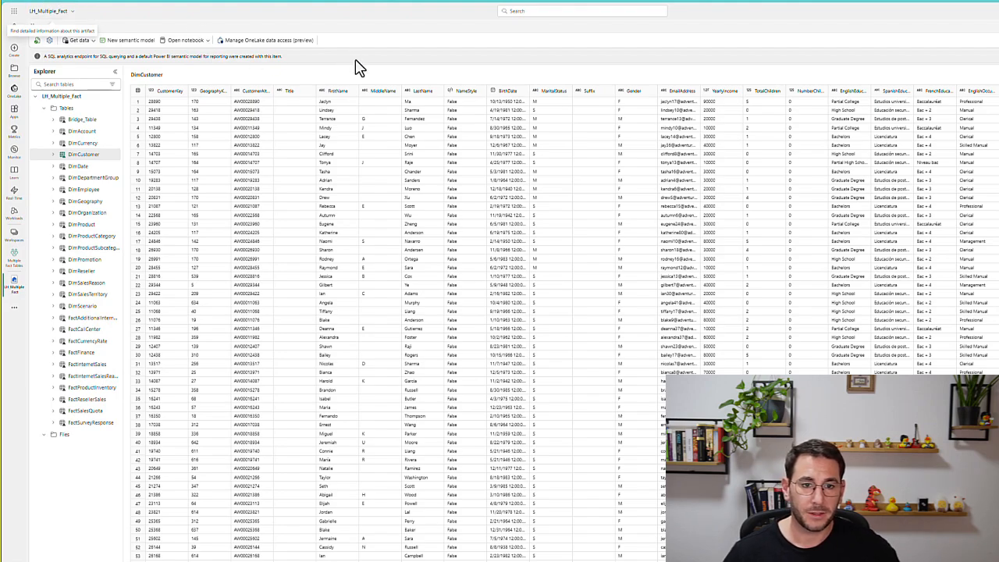
{"action": "left_click", "coordinate": [68, 436]}
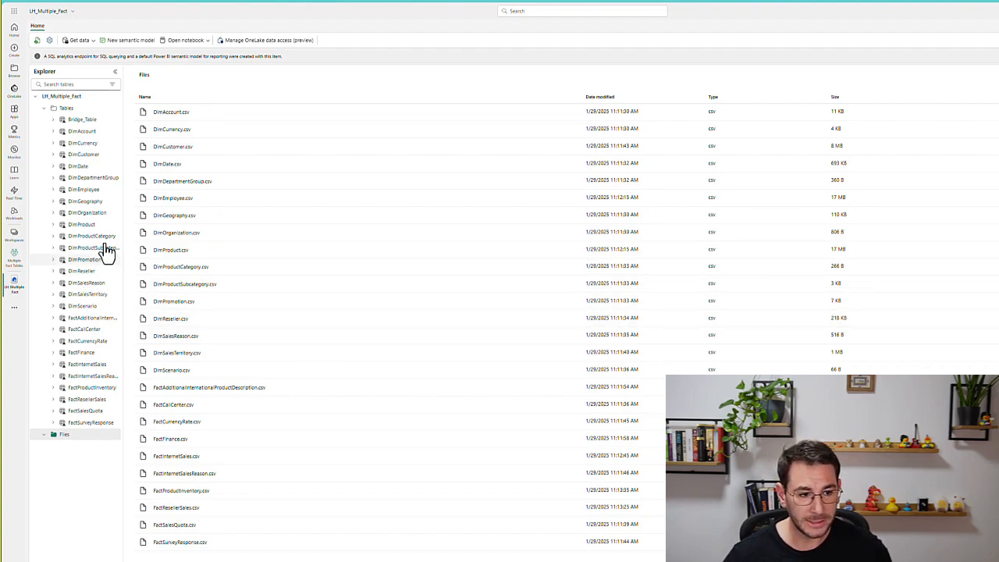
Step: Go to the Multiple Fact Tables workspace and start a new Dataflow Gen2 item, filtering the item types by "dataflow"
{"action": "left_click", "coordinate": [16, 260]}
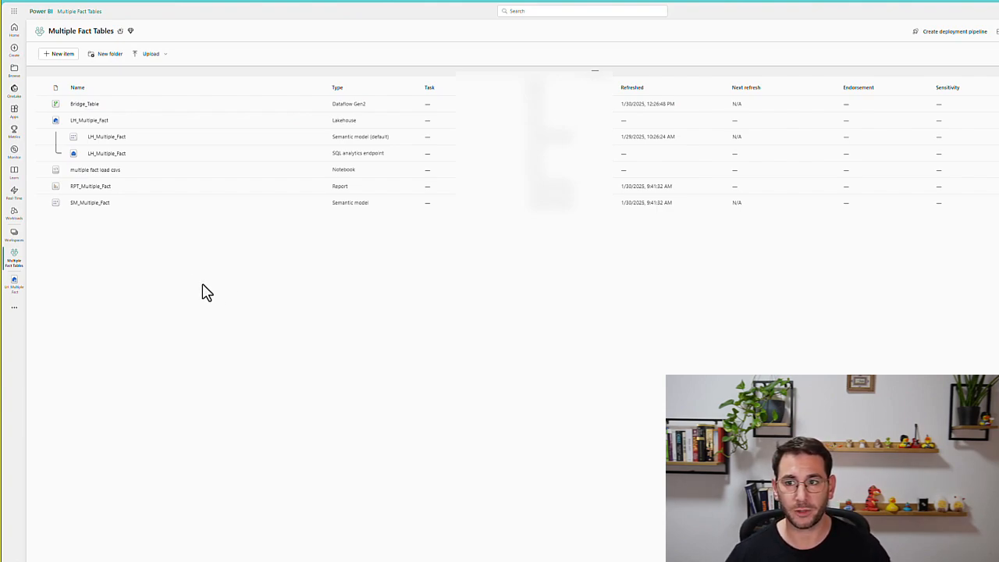
{"action": "left_click", "coordinate": [68, 58]}
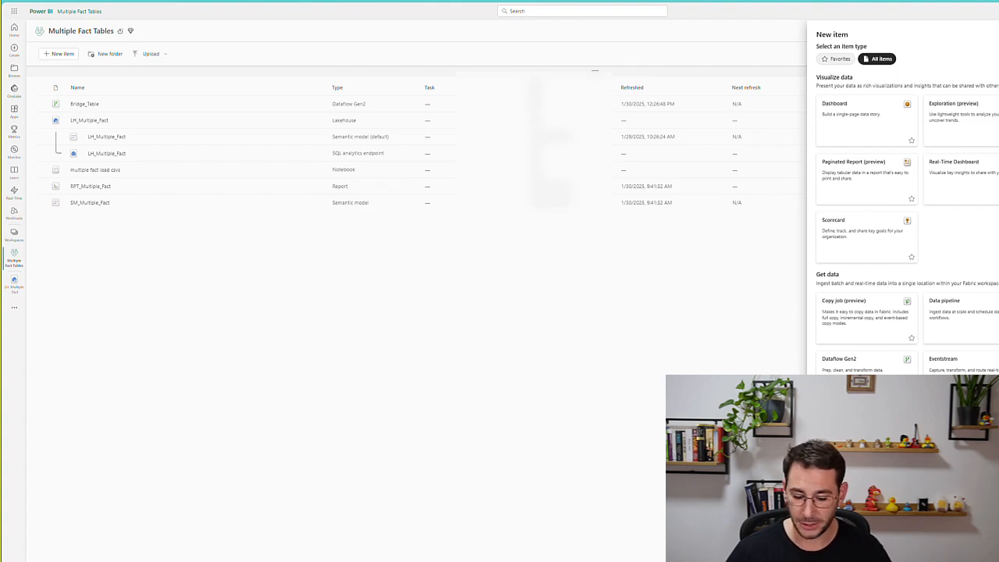
{"action": "type", "text": "data"}
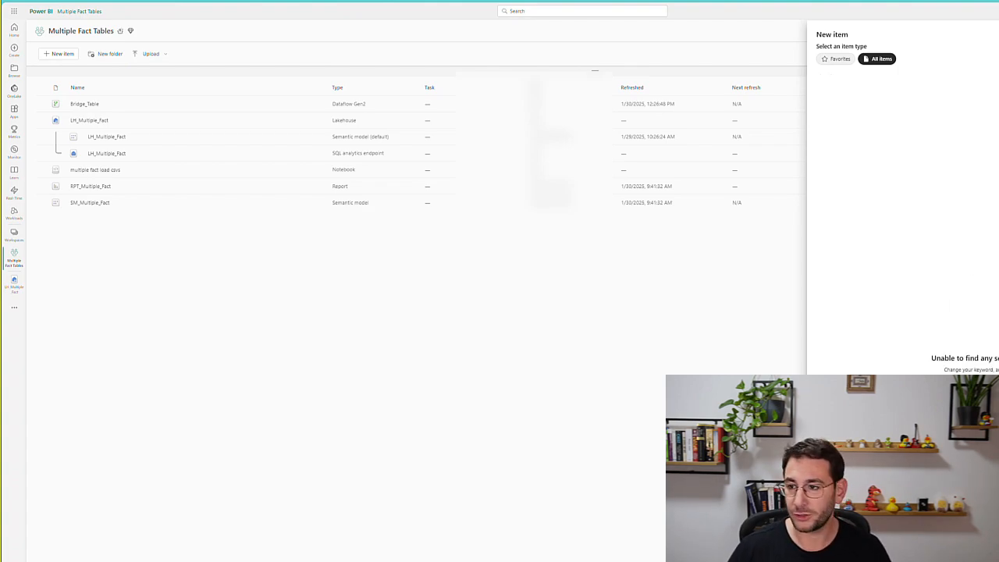
{"action": "key", "text": "BackSpace"}
{"action": "key", "text": "BackSpace"}
{"action": "key", "text": "BackSpace"}
{"action": "type", "text": "at"}
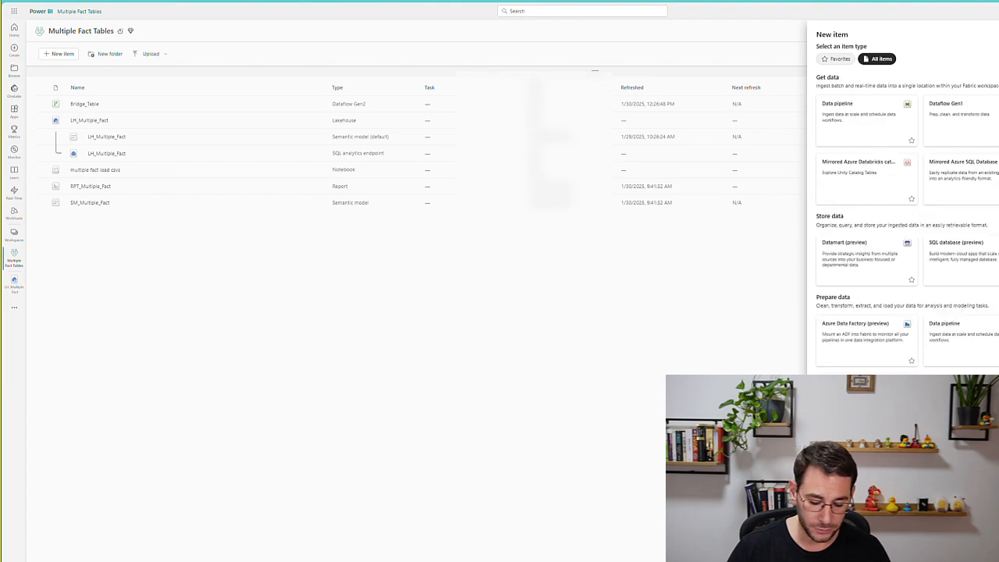
{"action": "type", "text": "flow"}
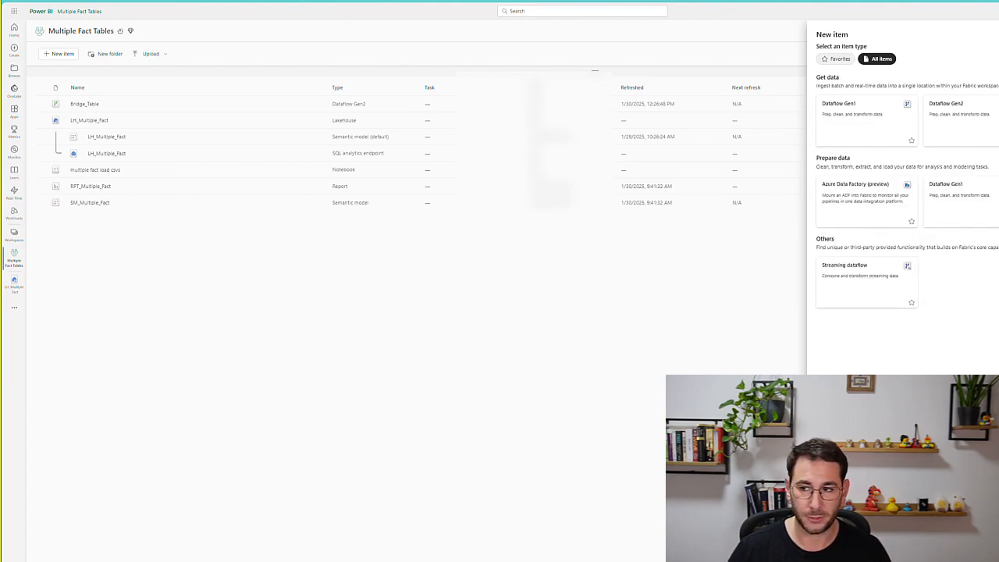
{"action": "key", "text": "BackSpace"}
{"action": "type", "text": "low"}
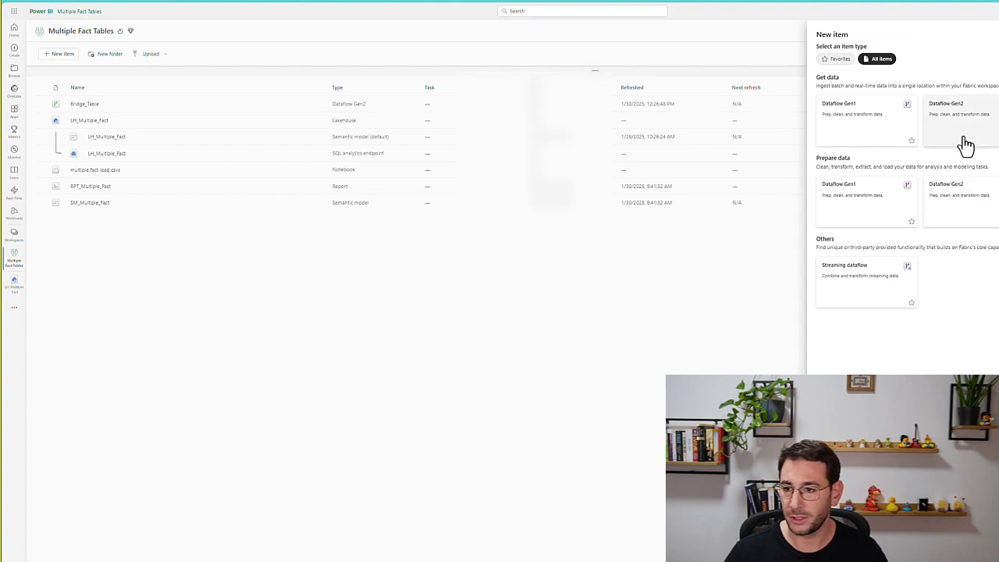
{"action": "left_click", "coordinate": [970, 130]}
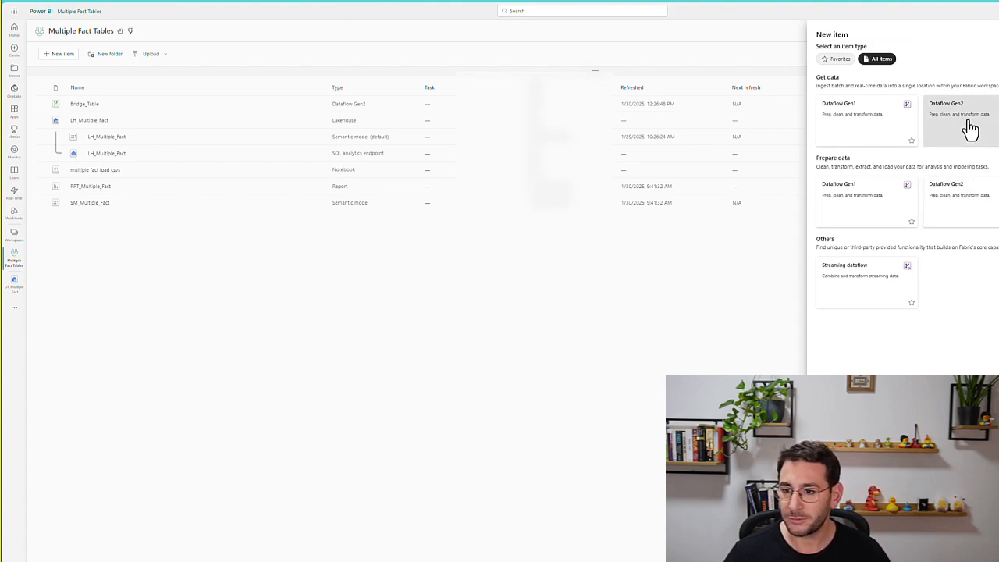
{"action": "left_click_drag", "start_coordinate": [971, 131], "coordinate": [991, 115]}
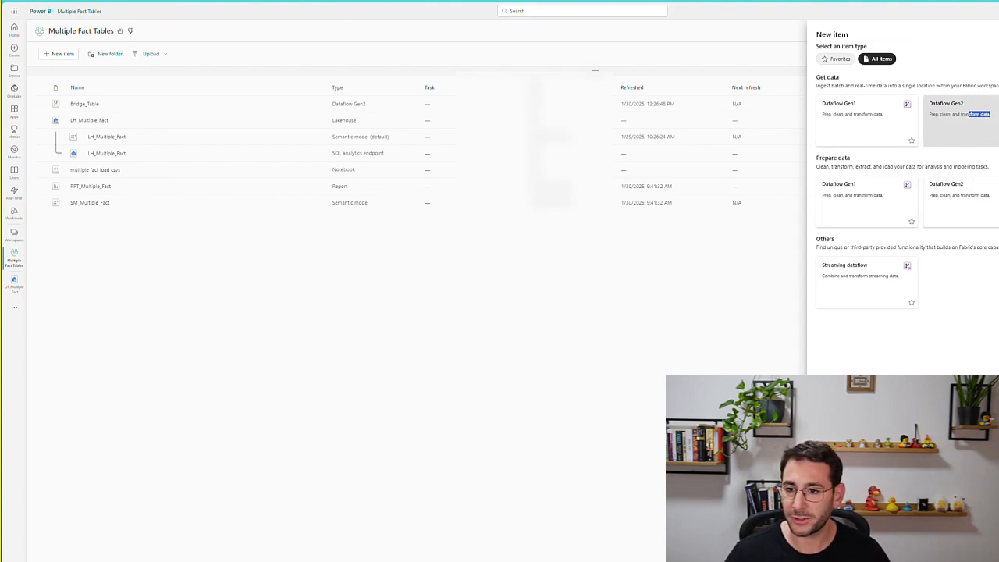
{"action": "left_click", "coordinate": [991, 135]}
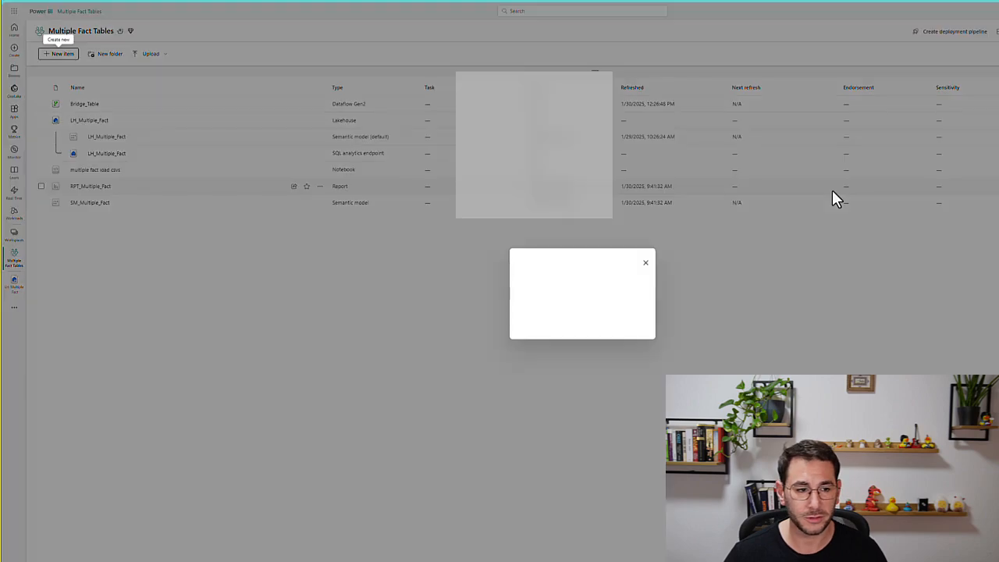
Step: Name the new Dataflow Gen2 DF_MFT_Tutorial and create it without enabling Git integration
{"action": "triple_click", "coordinate": [562, 287]}
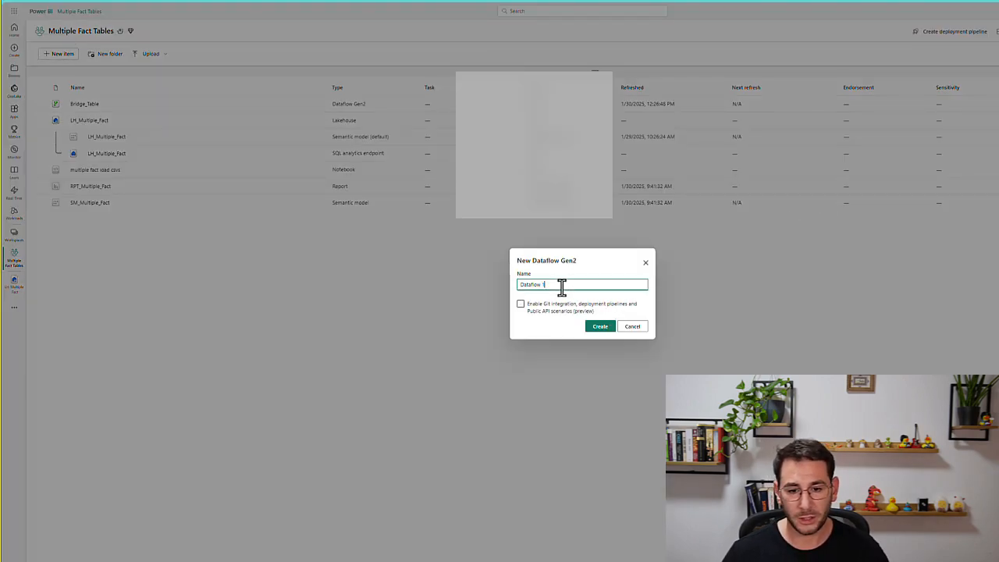
{"action": "type", "text": "Df"}
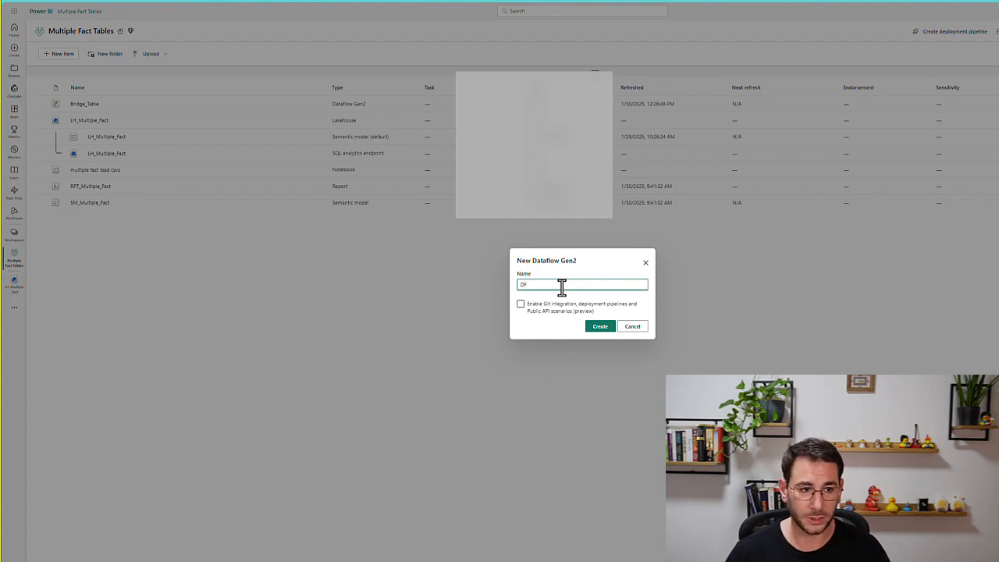
{"action": "type", "text": "_M"}
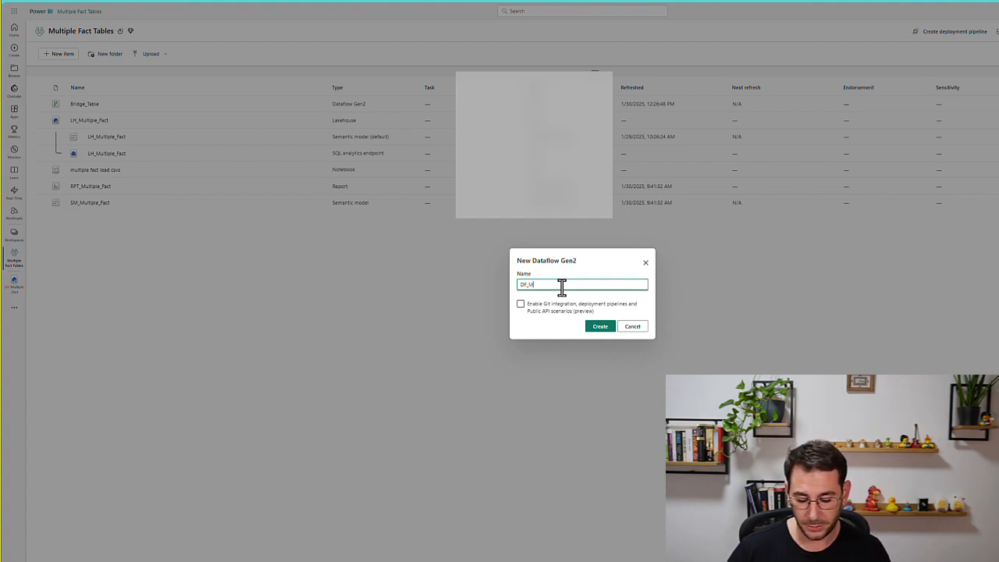
{"action": "type", "text": "F"}
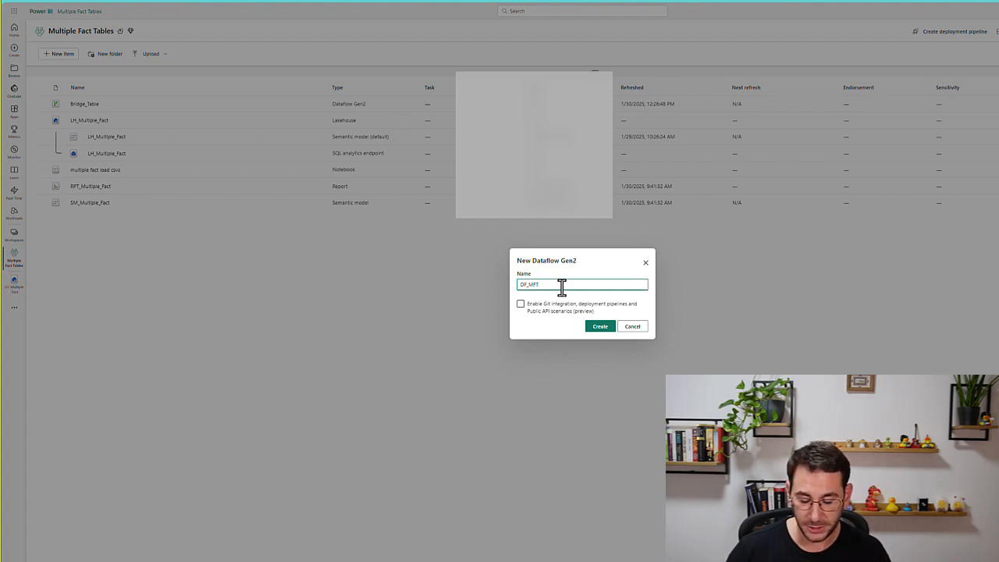
{"action": "type", "text": "T"}
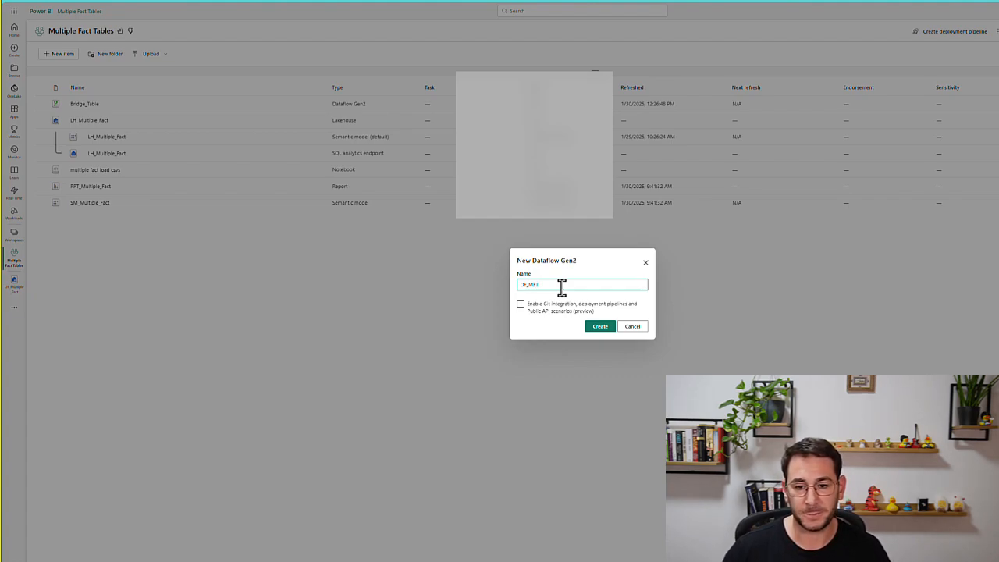
{"action": "type", "text": "_"}
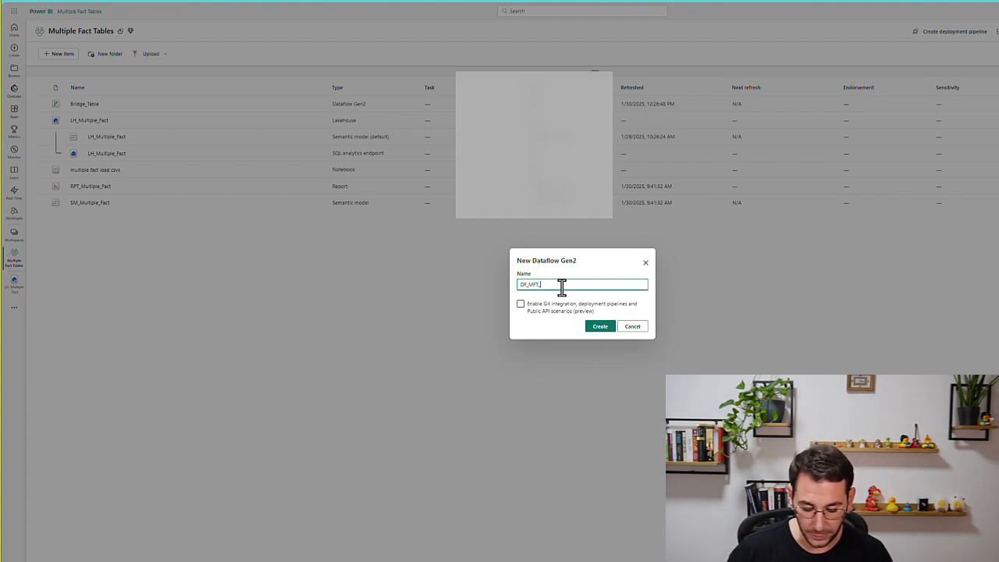
{"action": "type", "text": "Tutorial"}
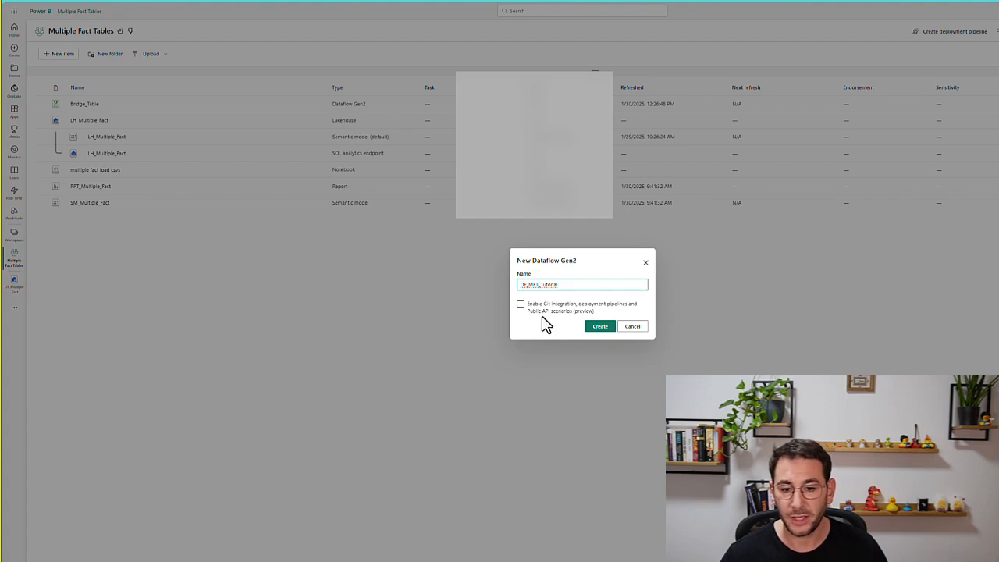
{"action": "left_click", "coordinate": [600, 328]}
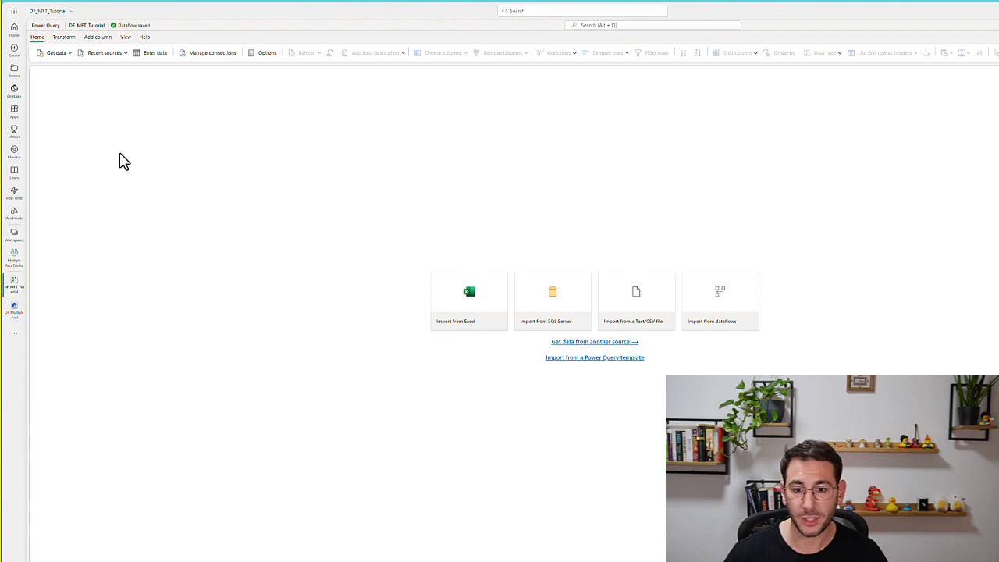
Step: Choose the Microsoft Fabric Lakehouse connector as data source and expand LH_Multiple_Fact in the Multiple Fact Tables workspace
{"action": "left_click", "coordinate": [56, 54]}
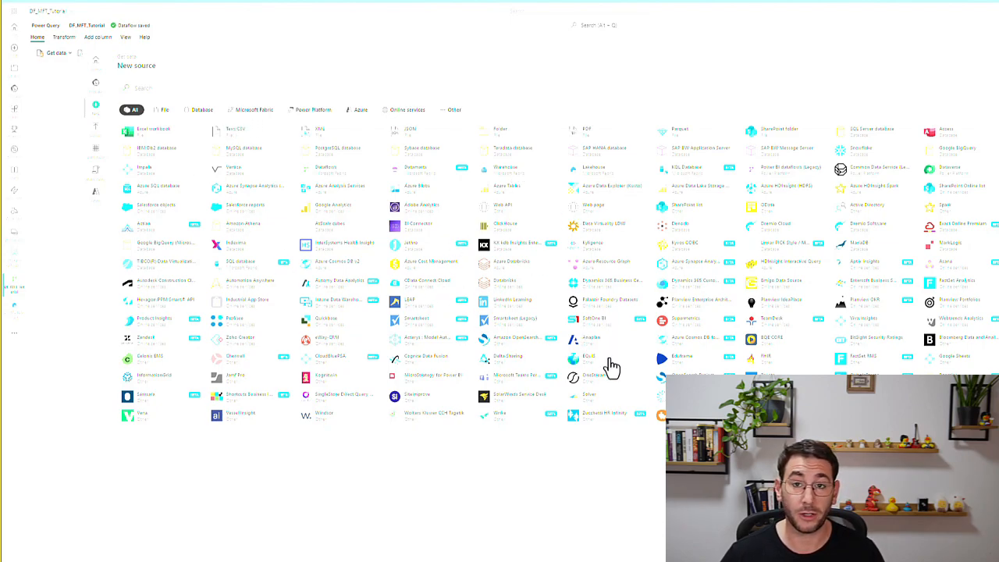
{"action": "left_click", "coordinate": [253, 114]}
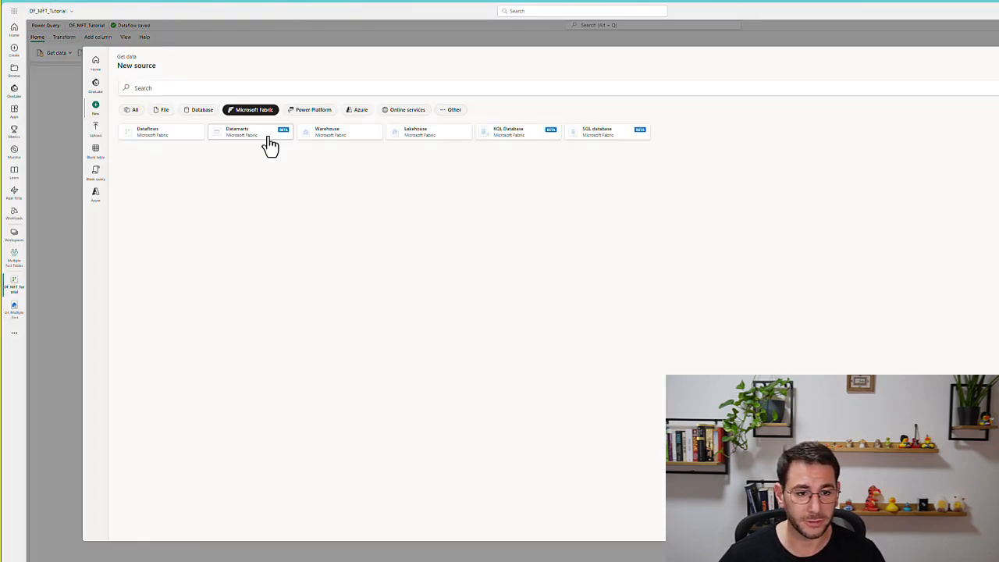
{"action": "left_click", "coordinate": [438, 138]}
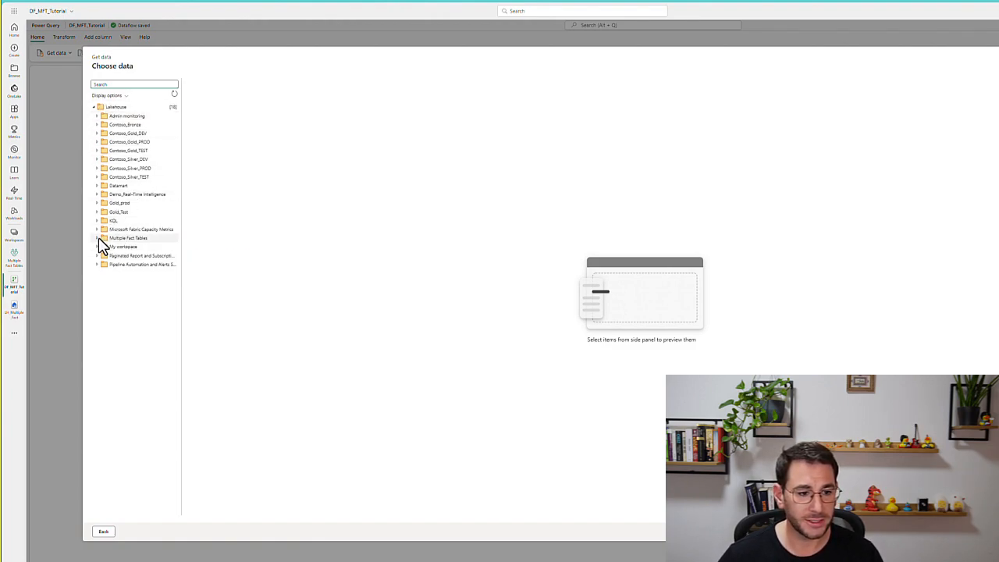
{"action": "left_click", "coordinate": [98, 238]}
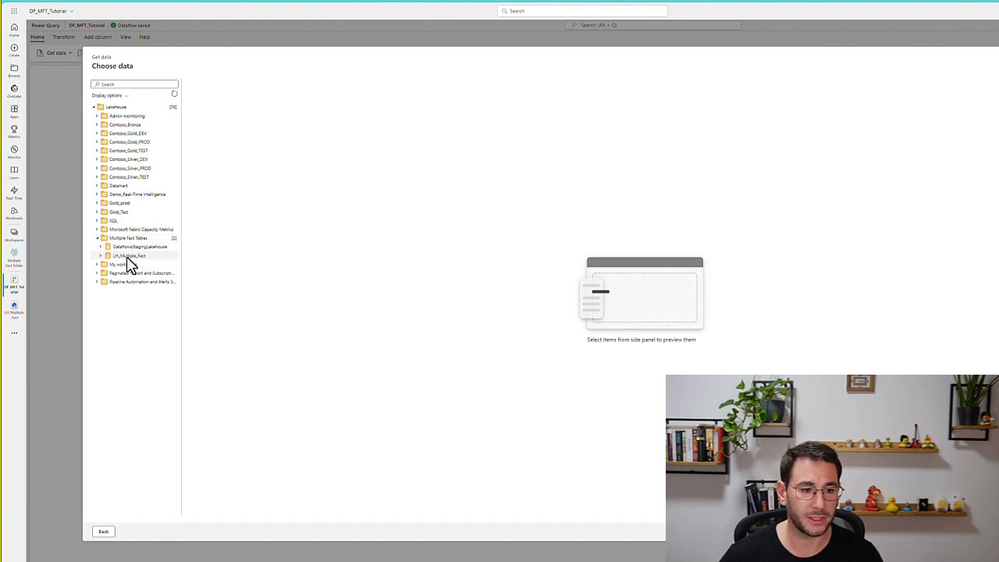
{"action": "left_click", "coordinate": [100, 256]}
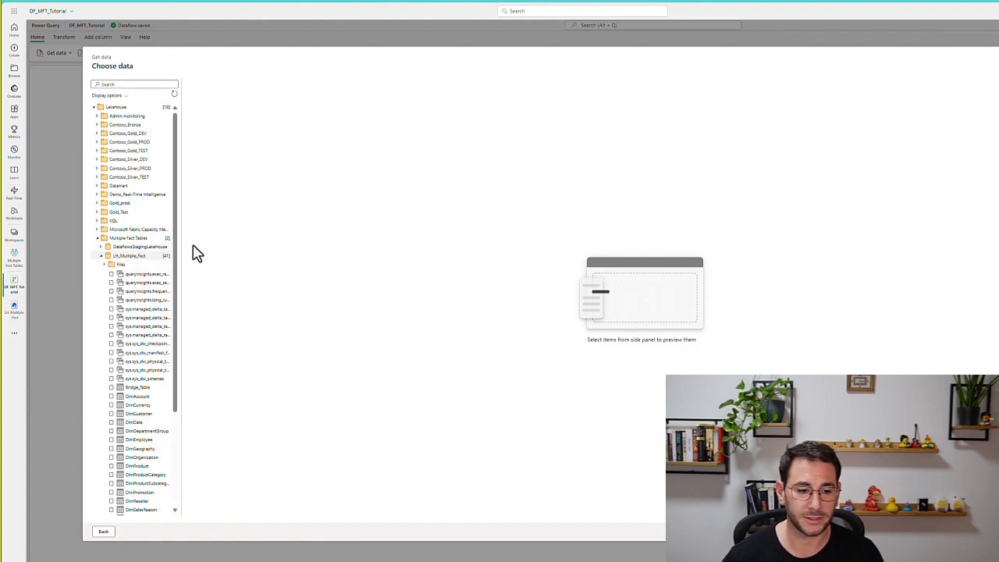
Step: Import the lakehouse tables DimCustomer, DimDate, DimProduct, DimSalesTerritory, FactInternetSales and FactResellerSales into the dataflow
{"action": "scroll", "coordinate": [156, 266], "scroll_direction": "down", "scroll_amount": 3}
{"action": "scroll", "coordinate": [156, 266], "scroll_direction": "down", "scroll_amount": 1}
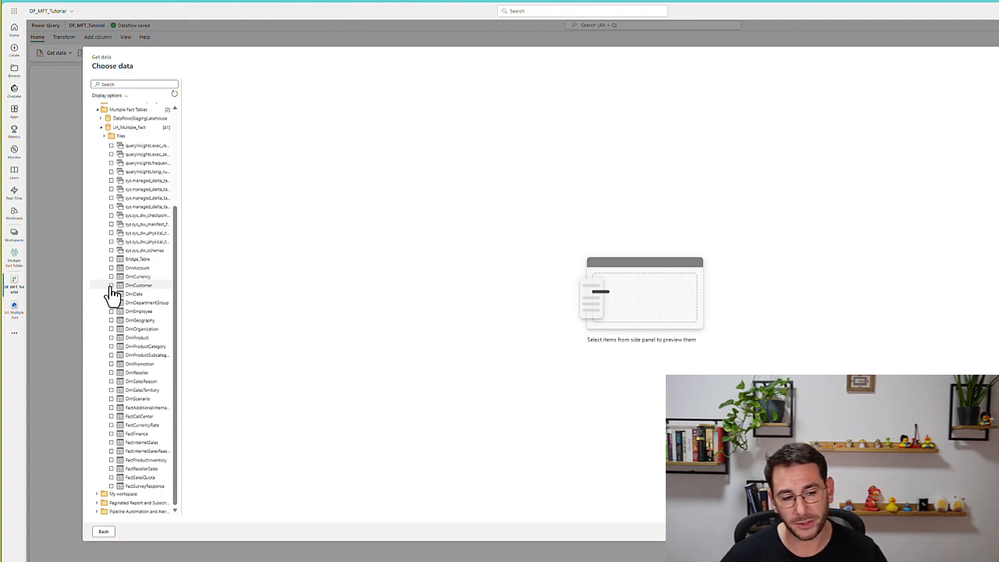
{"action": "left_click", "coordinate": [113, 286]}
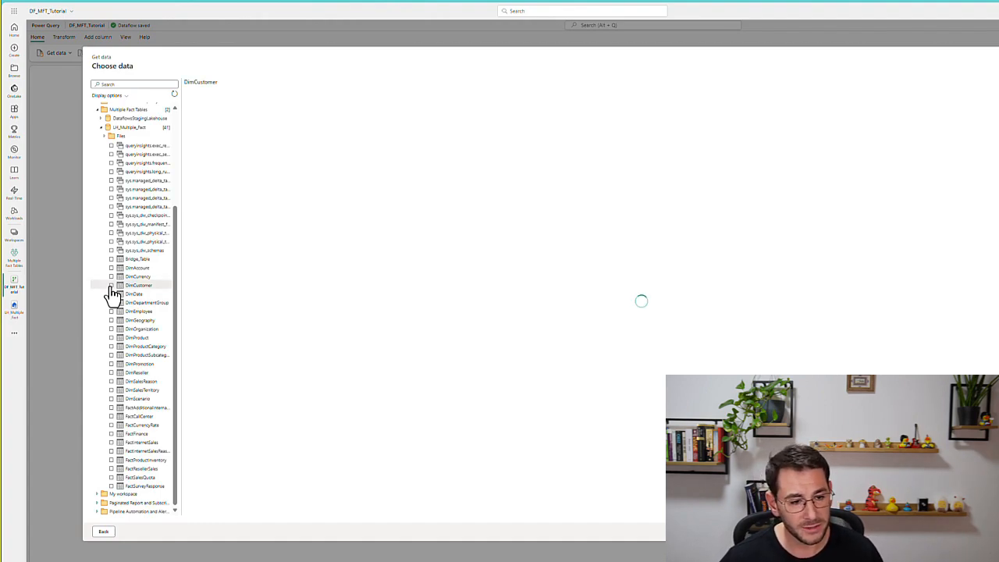
{"action": "left_click", "coordinate": [111, 286]}
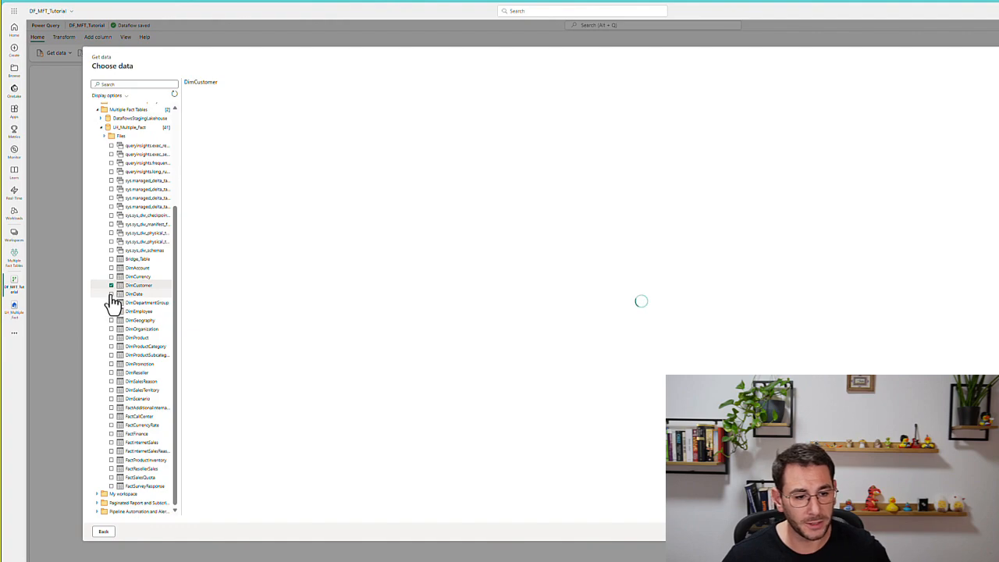
{"action": "left_click", "coordinate": [111, 295]}
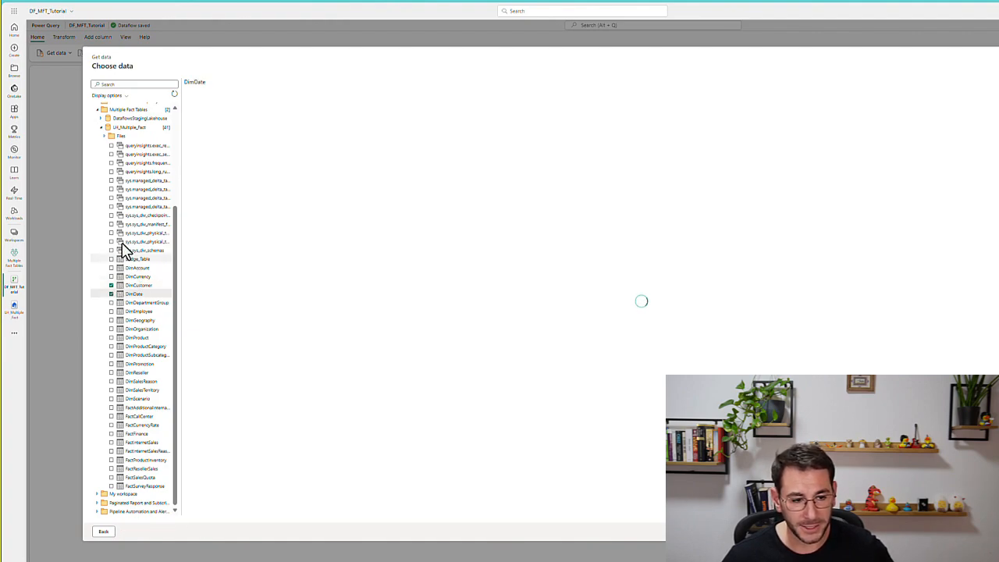
{"action": "left_click", "coordinate": [111, 338]}
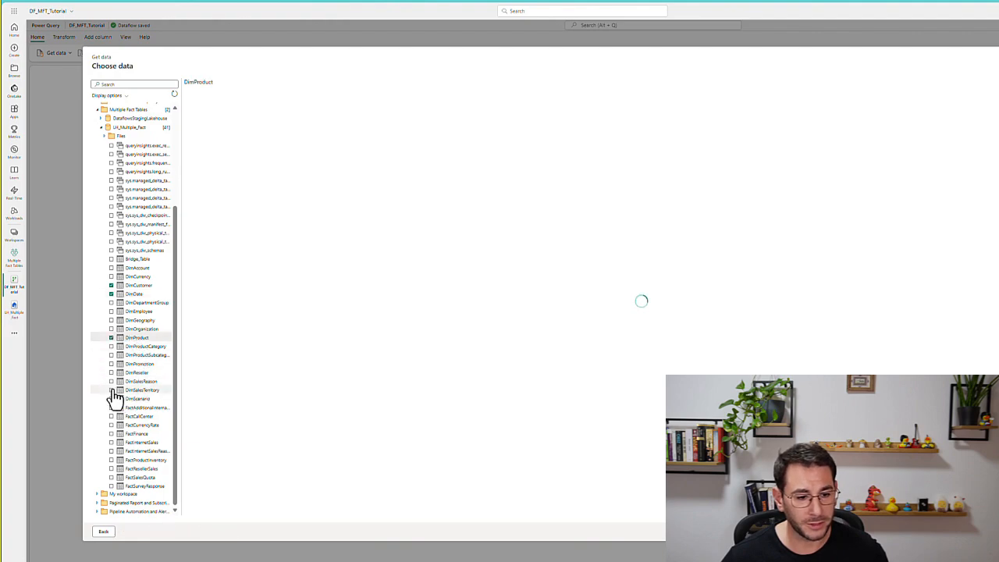
{"action": "left_click", "coordinate": [111, 390]}
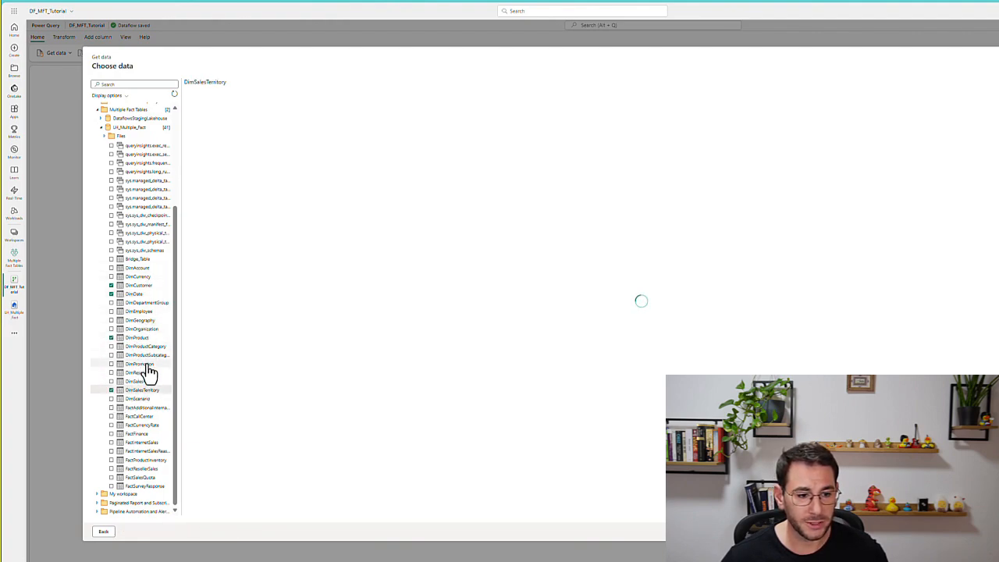
{"action": "left_click", "coordinate": [111, 443]}
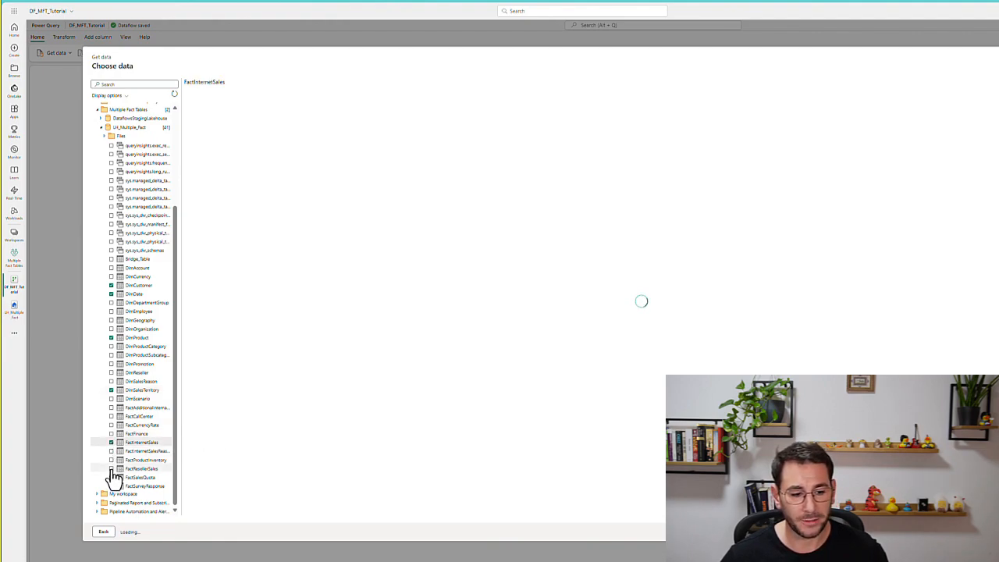
{"action": "left_click", "coordinate": [112, 468]}
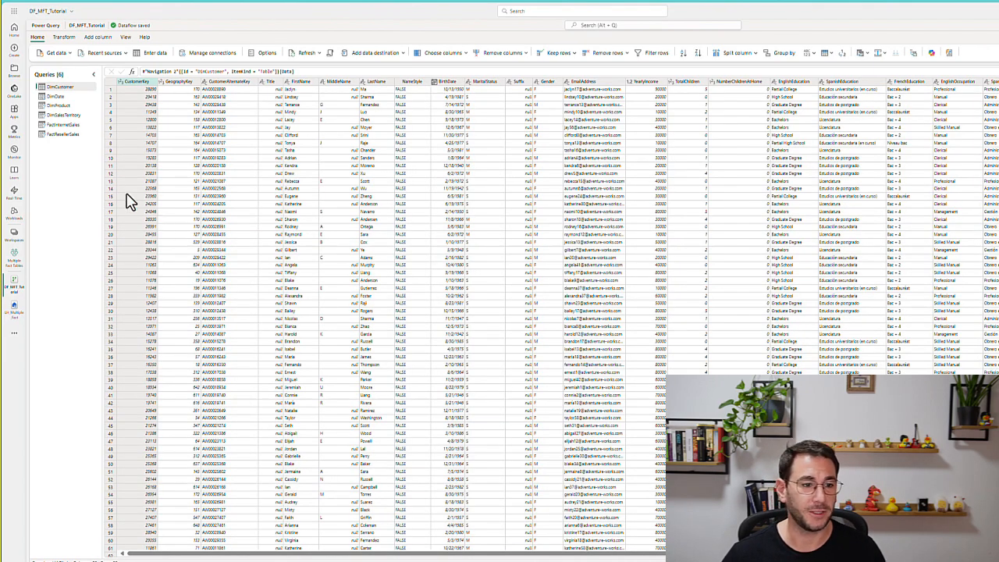
Step: Duplicate the FactInternetSales query
{"action": "right_click", "coordinate": [68, 127]}
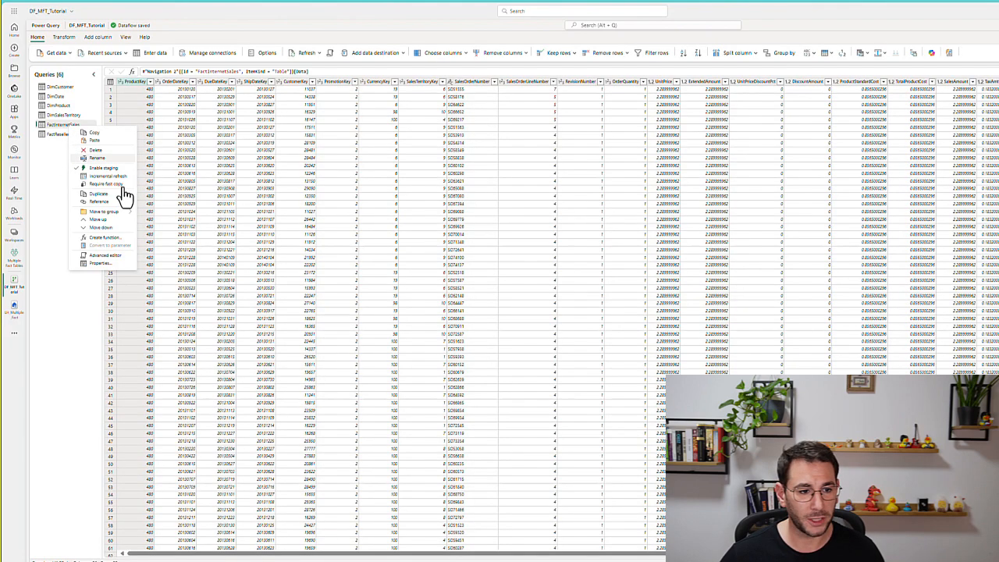
{"action": "left_click", "coordinate": [123, 198]}
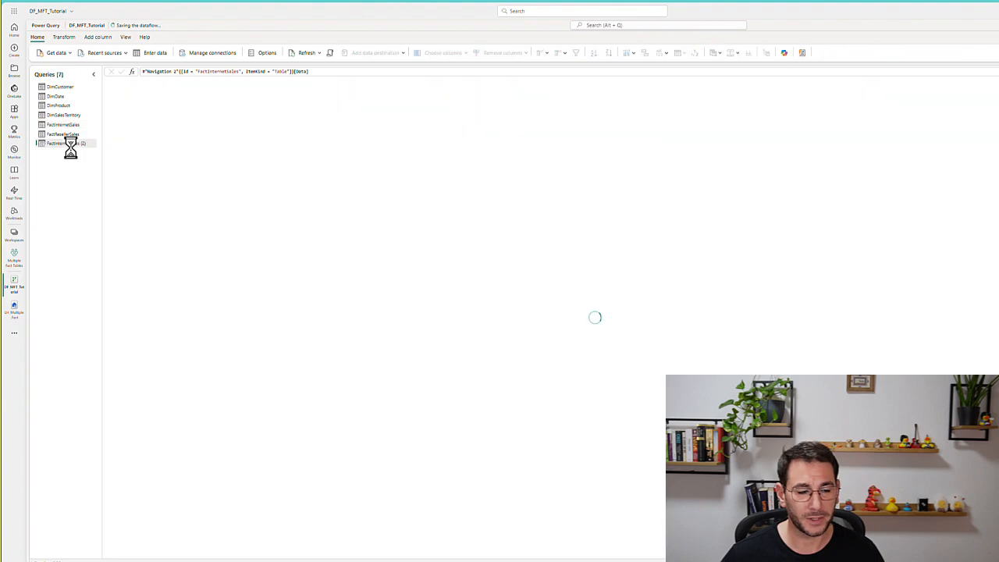
Step: Rename the duplicated FactInternetSales query as Tutorial_BridgeTable
{"action": "right_click", "coordinate": [71, 147]}
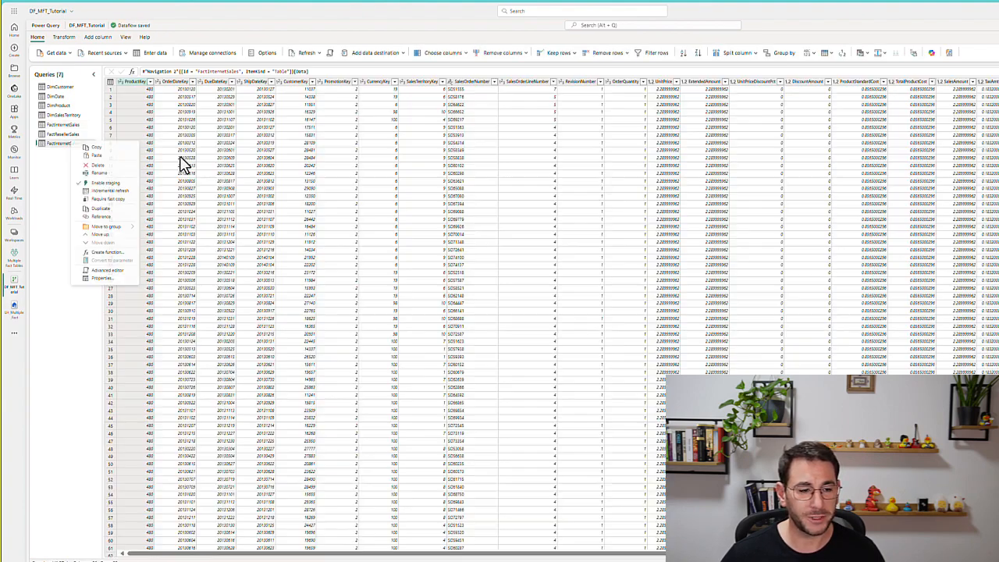
{"action": "left_click", "coordinate": [108, 176]}
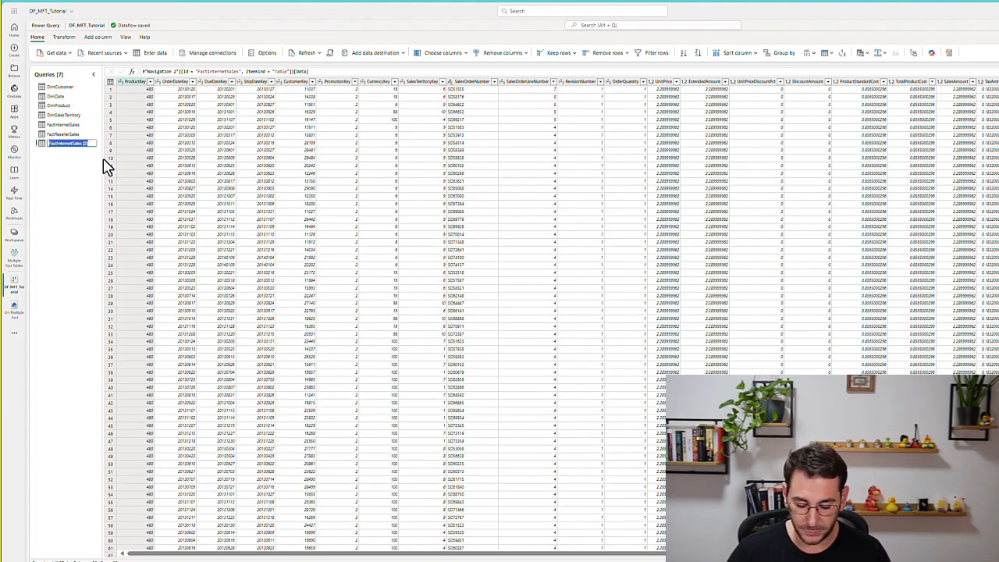
{"action": "type", "text": "Tutorial_BridgeTable"}
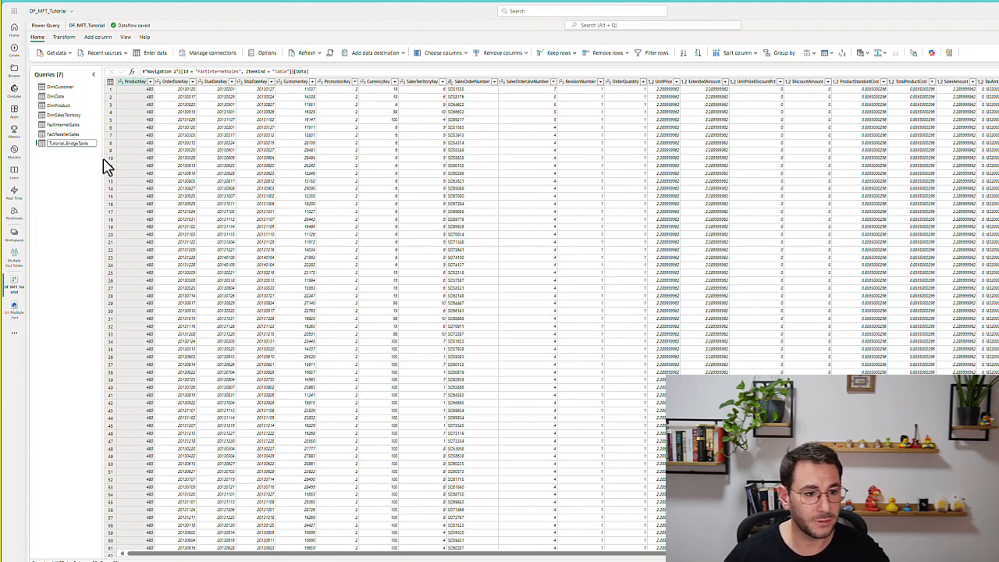
{"action": "key", "text": "Return"}
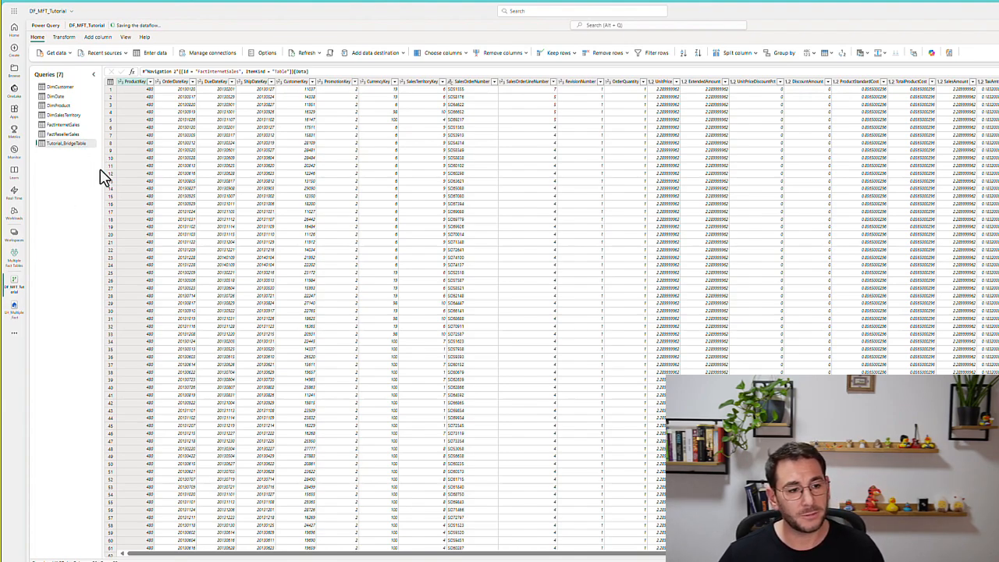
Step: Keep only the columns ProductKey, OrderDateKey, CustomerKey, SalesTerritoryKey and SalesOrderNumber in the Tutorial_BridgeTable query
{"action": "left_click", "coordinate": [111, 82]}
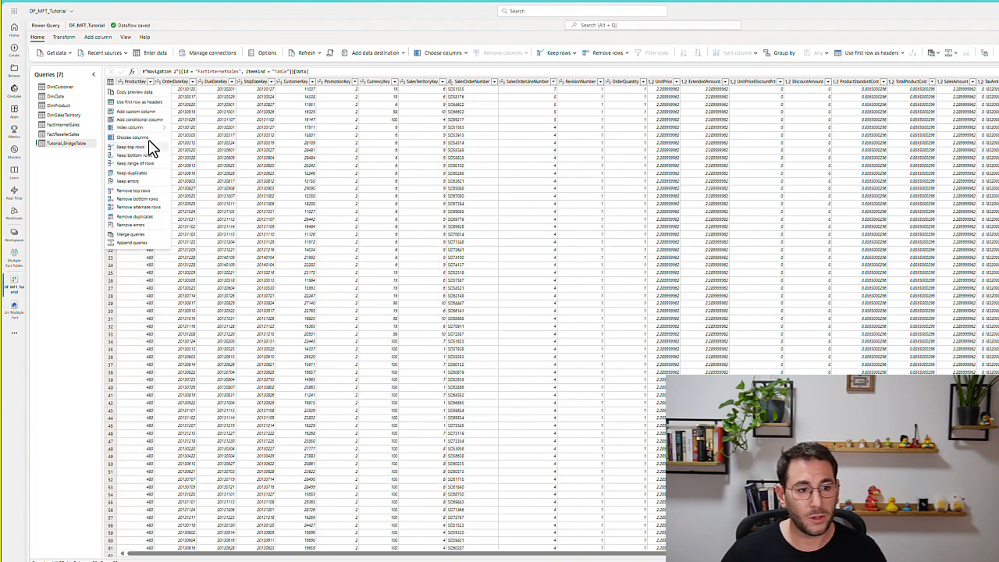
{"action": "left_click", "coordinate": [147, 139]}
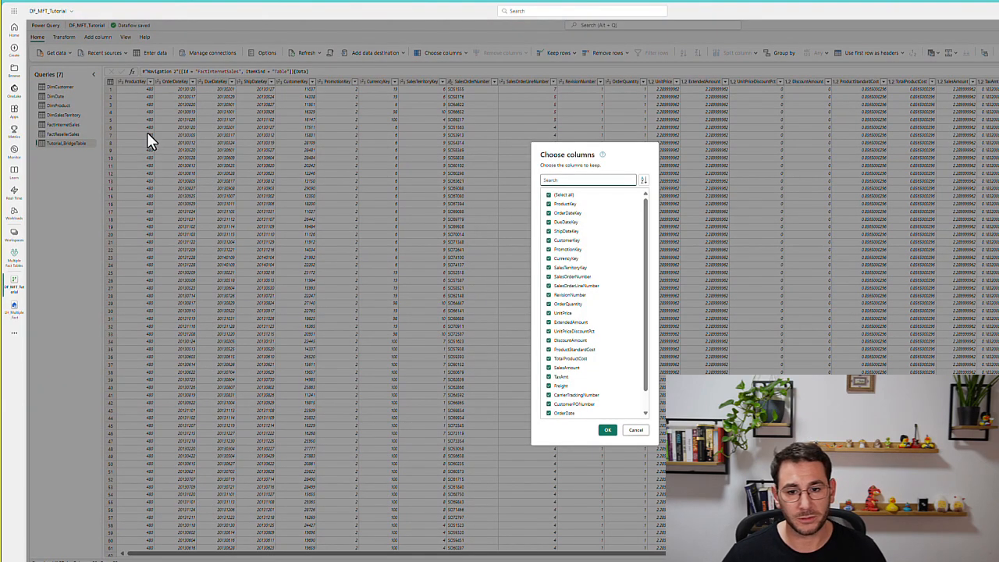
{"action": "left_click", "coordinate": [568, 195]}
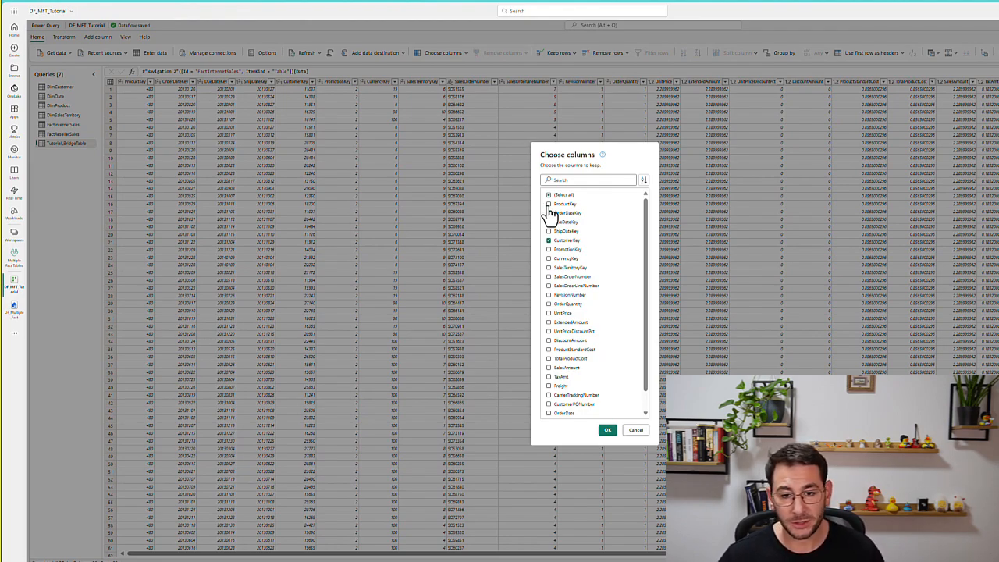
{"action": "left_click", "coordinate": [549, 212]}
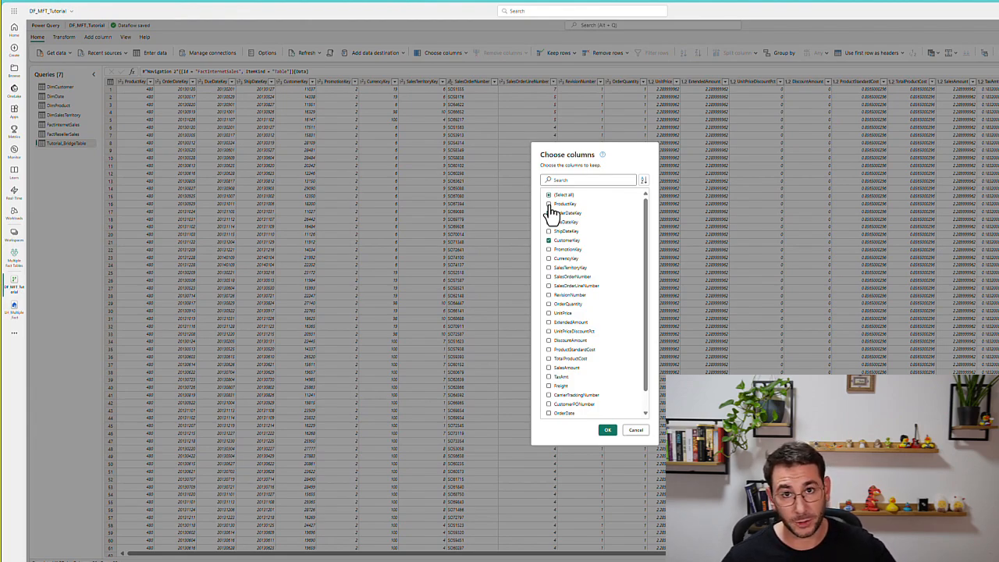
{"action": "left_click", "coordinate": [550, 213]}
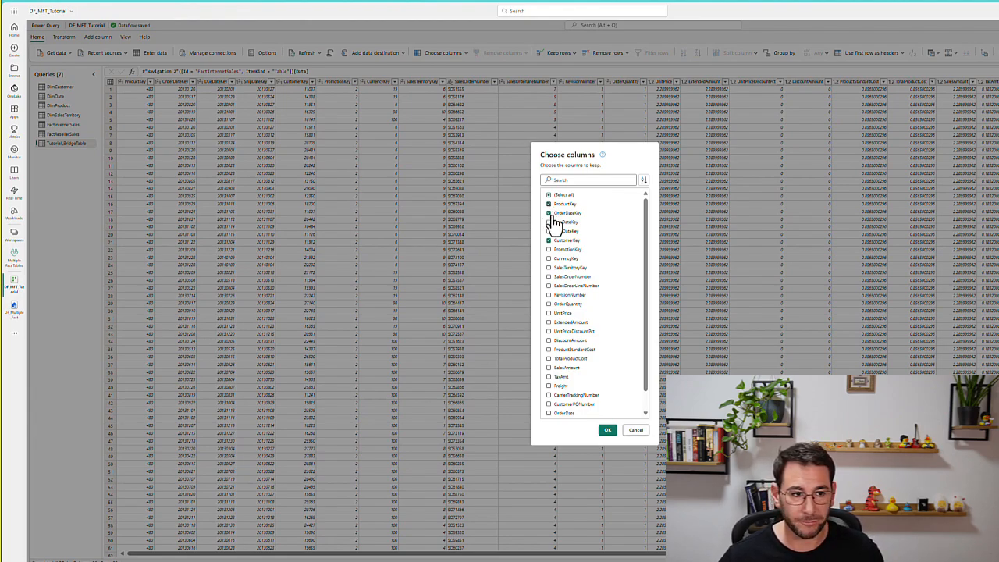
{"action": "left_click", "coordinate": [549, 269]}
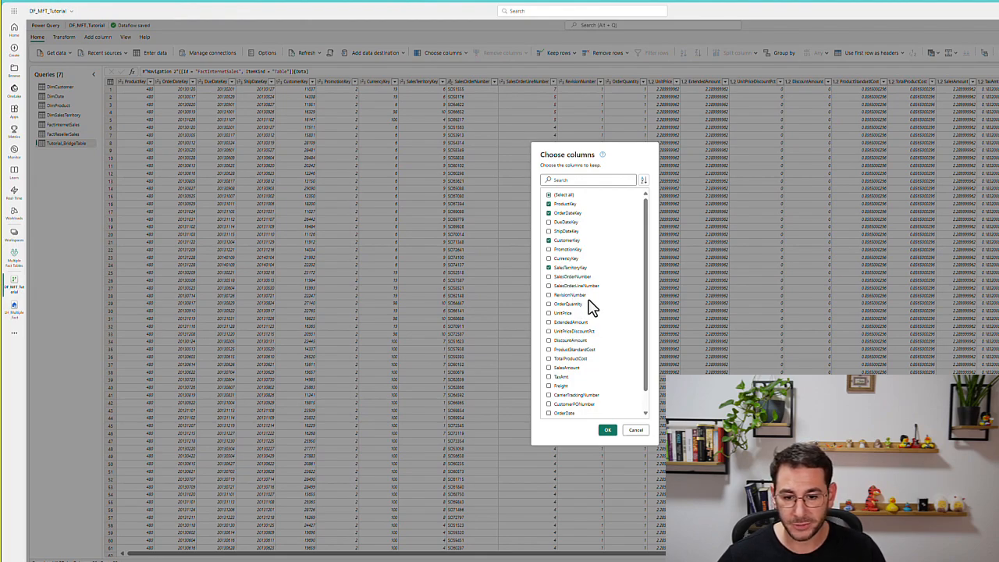
{"action": "scroll", "coordinate": [591, 296], "scroll_direction": "down", "scroll_amount": 1}
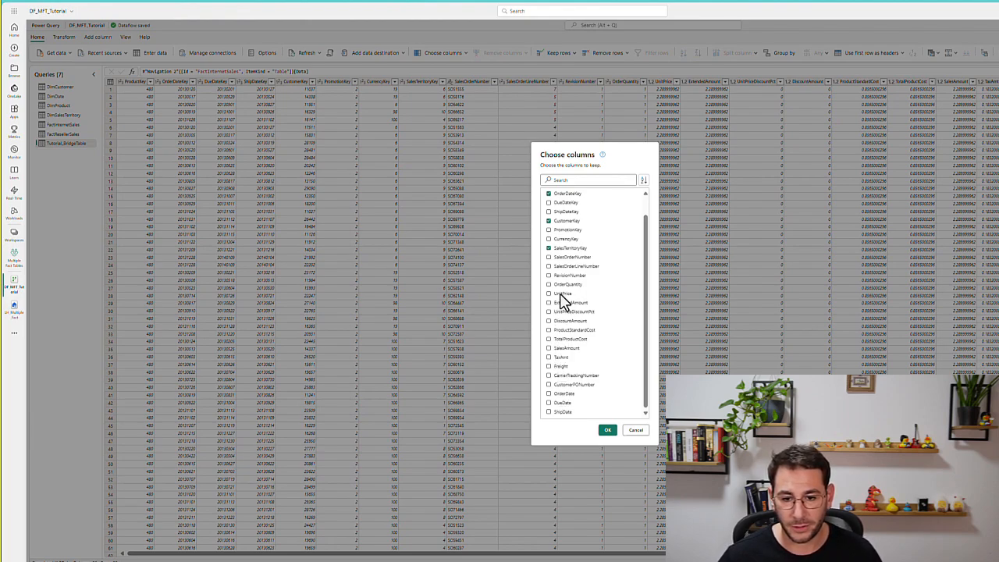
{"action": "left_click", "coordinate": [550, 258]}
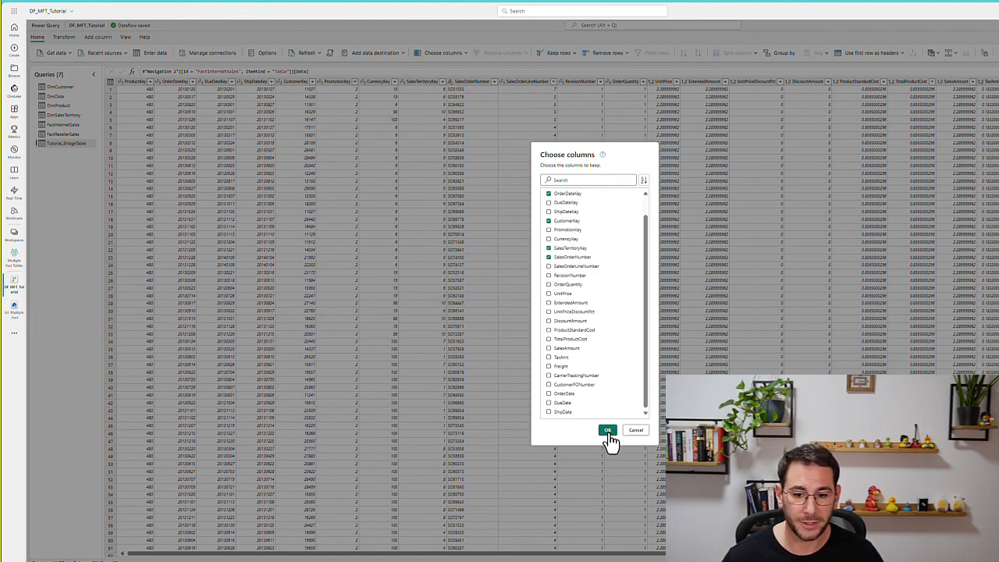
{"action": "left_click", "coordinate": [608, 432]}
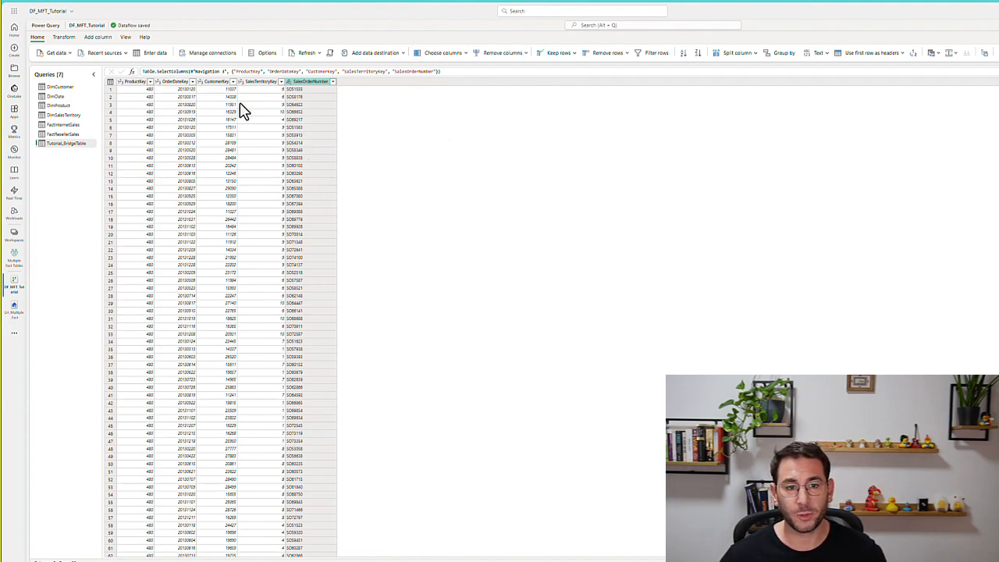
Step: Append the FactResellerSales table to the Tutorial_BridgeTable query
{"action": "left_click", "coordinate": [957, 54]}
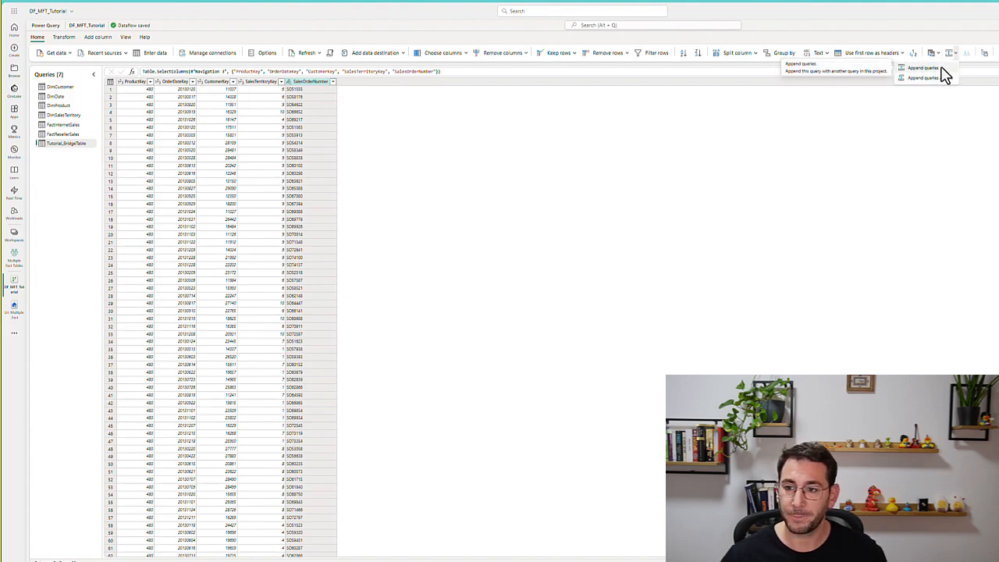
{"action": "left_click", "coordinate": [942, 68]}
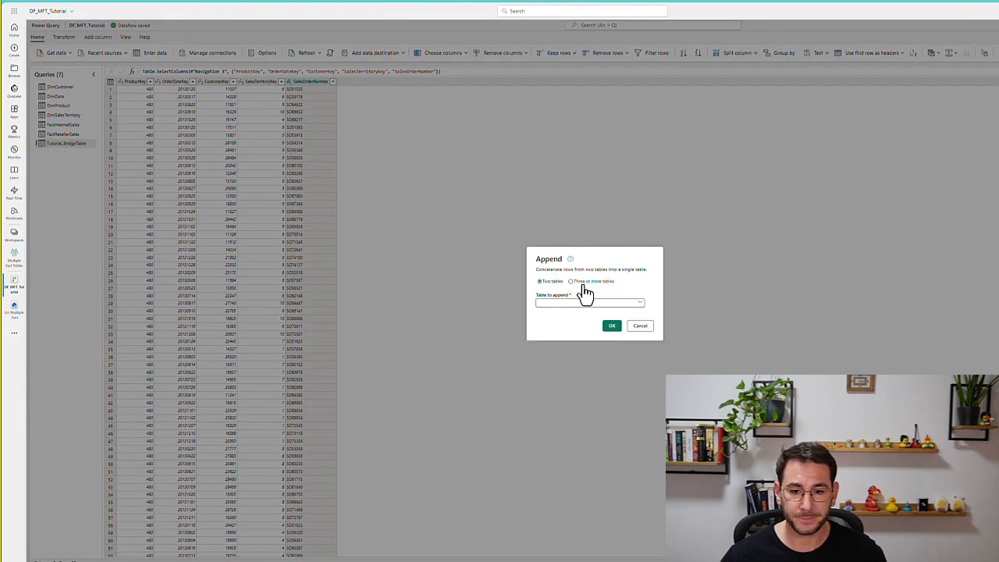
{"action": "left_click", "coordinate": [587, 304]}
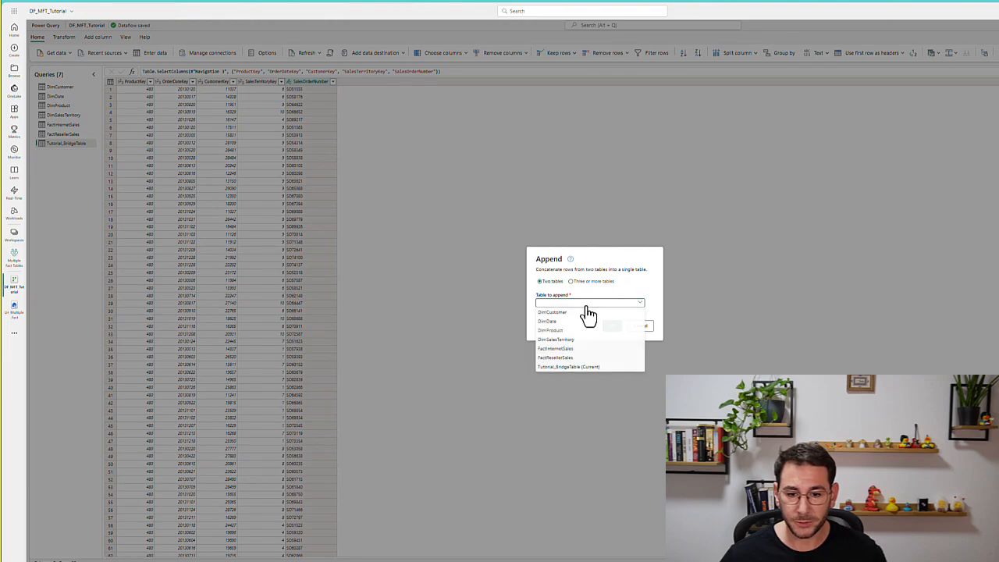
{"action": "left_click", "coordinate": [584, 358]}
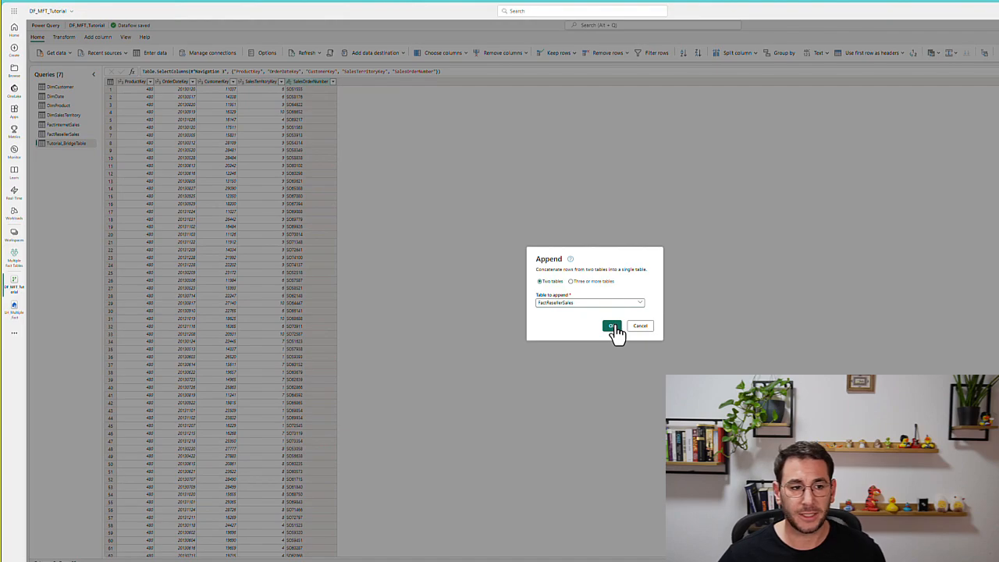
{"action": "left_click", "coordinate": [613, 327]}
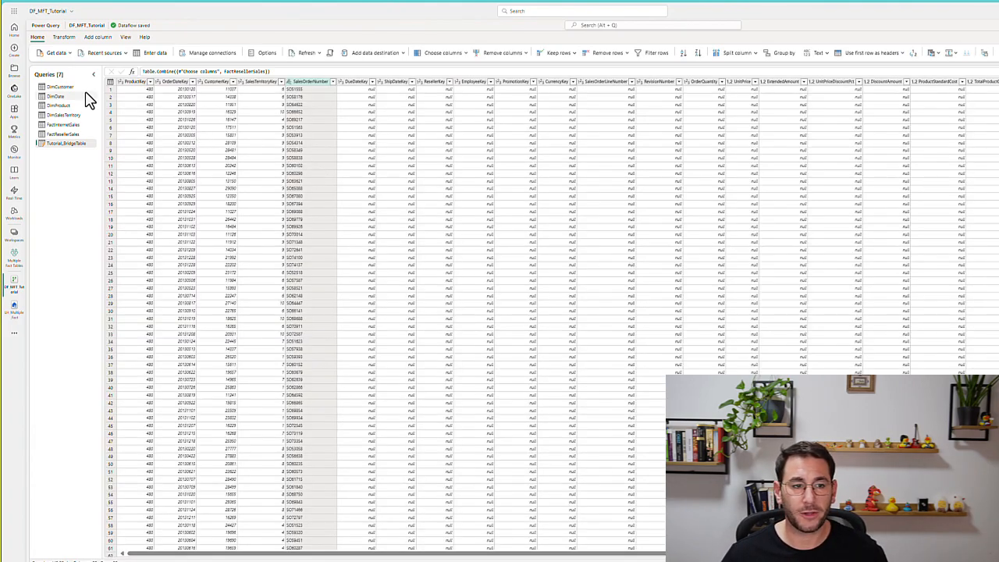
Step: Reduce the appended Tutorial_BridgeTable query to ProductKey, OrderDateKey, CustomerKey, SalesTerritoryKey and SalesOrderNumber
{"action": "left_click", "coordinate": [113, 83]}
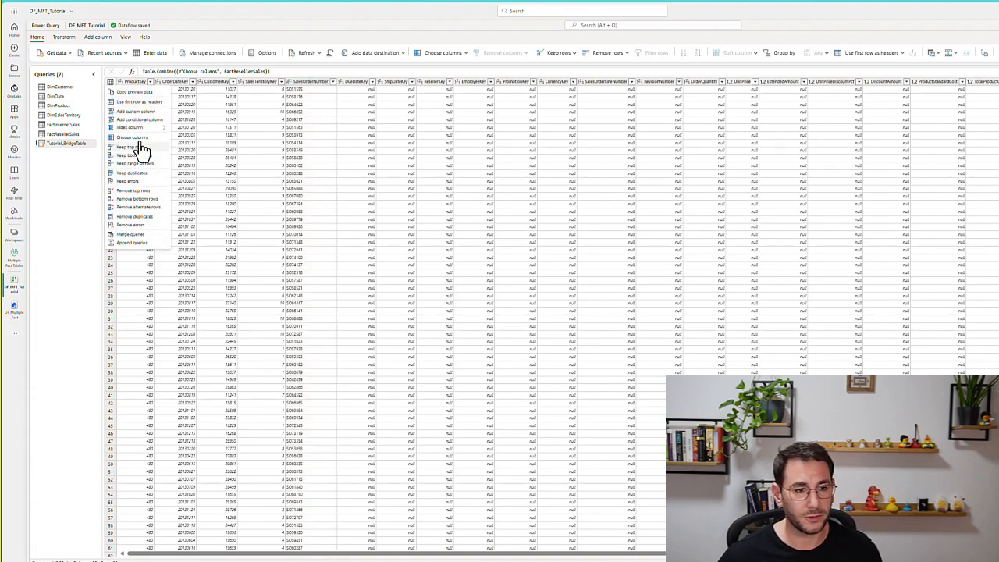
{"action": "left_click", "coordinate": [141, 141]}
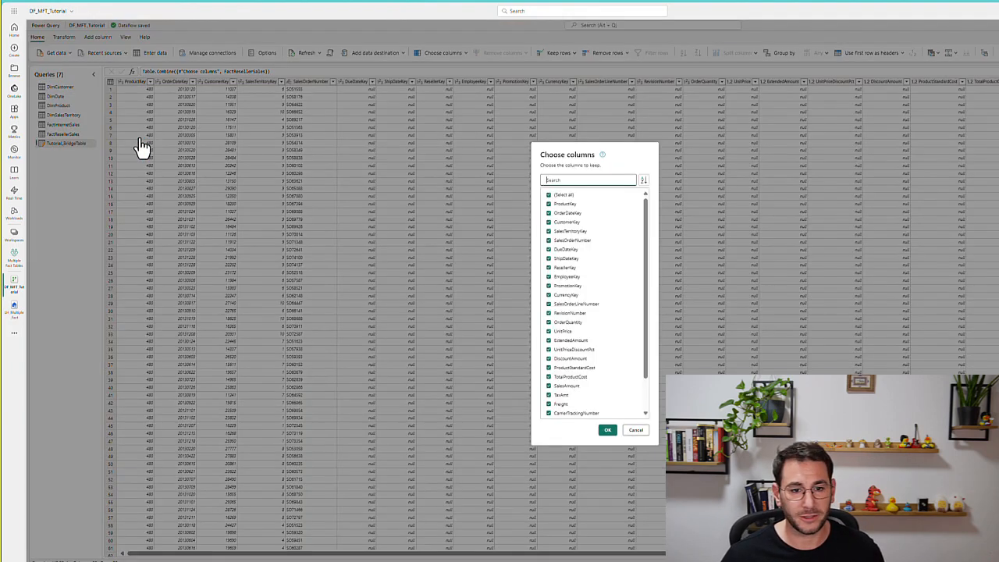
{"action": "left_click", "coordinate": [565, 196]}
{"action": "left_click", "coordinate": [564, 204]}
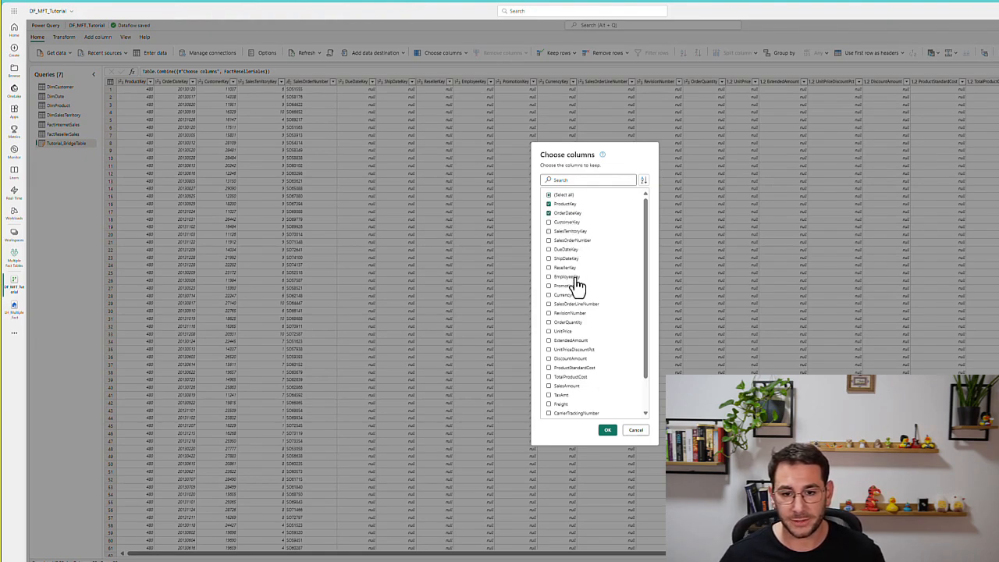
{"action": "left_click", "coordinate": [570, 232]}
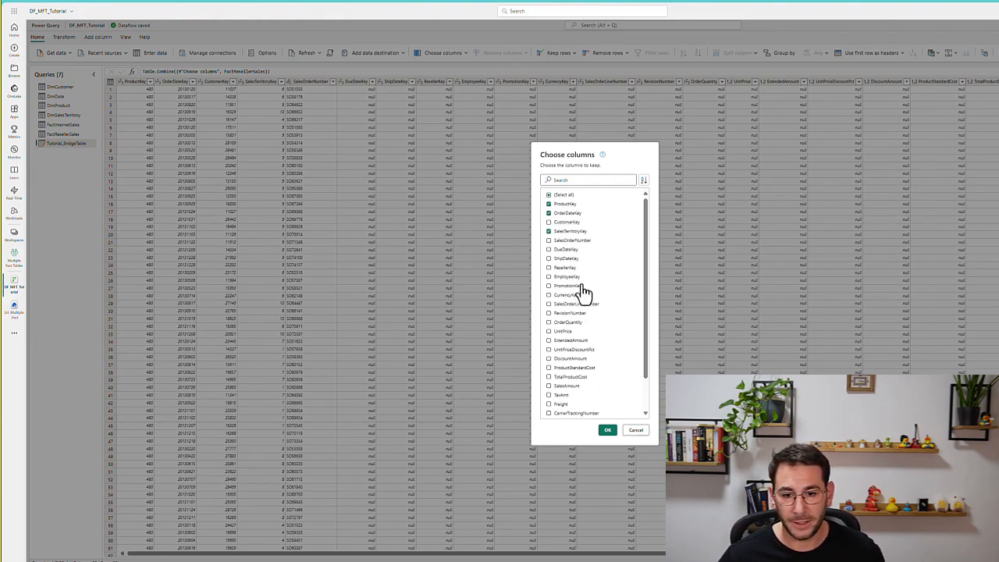
{"action": "left_click", "coordinate": [576, 223]}
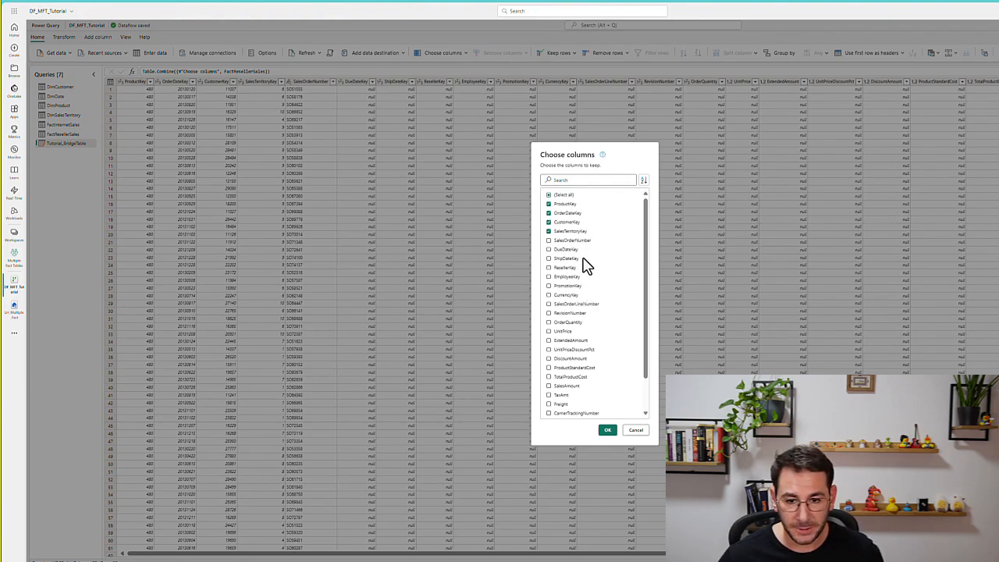
{"action": "left_click", "coordinate": [572, 241]}
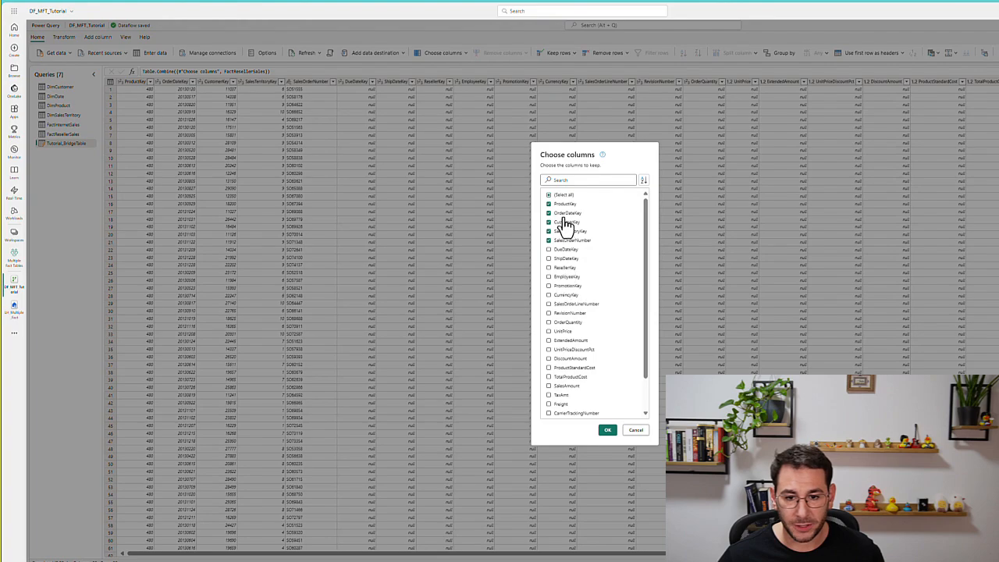
{"action": "scroll", "coordinate": [588, 314], "scroll_direction": "down", "scroll_amount": 2}
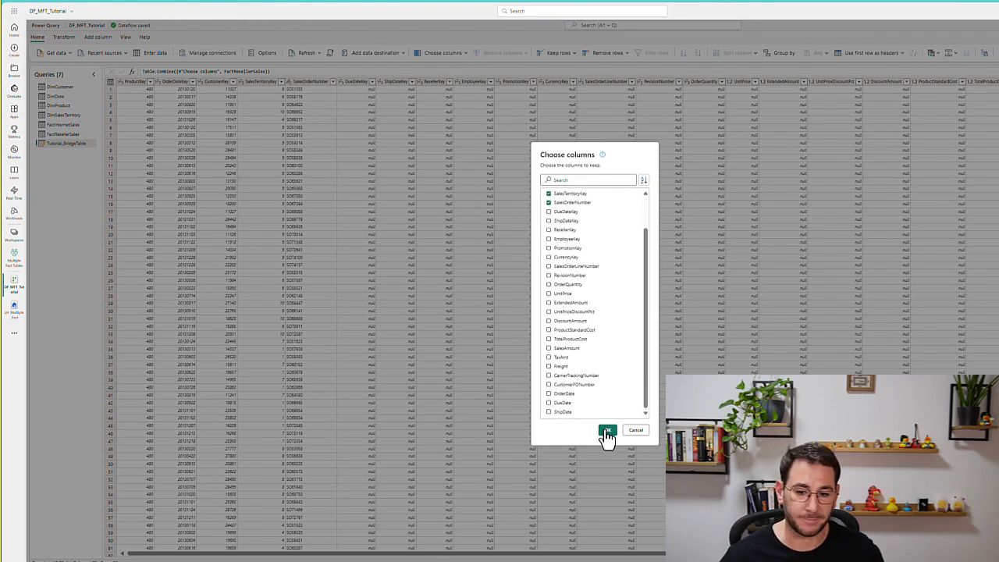
{"action": "left_click", "coordinate": [607, 431]}
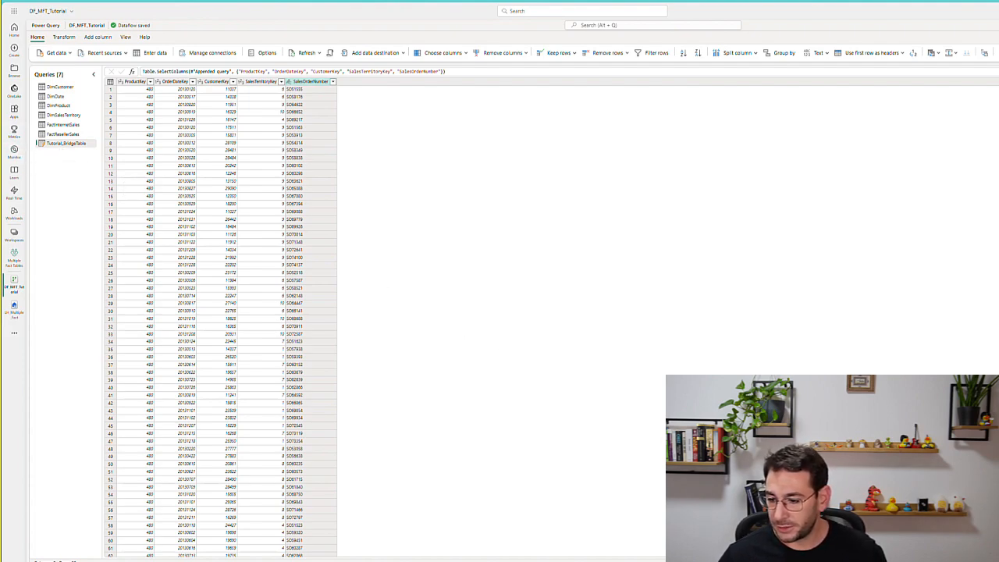
Step: Send Tutorial_BridgeTable to a new lakehouse table of the same name in LH_Multiple_Fact of the Multiple Fact Tables workspace
{"action": "left_click", "coordinate": [976, 500]}
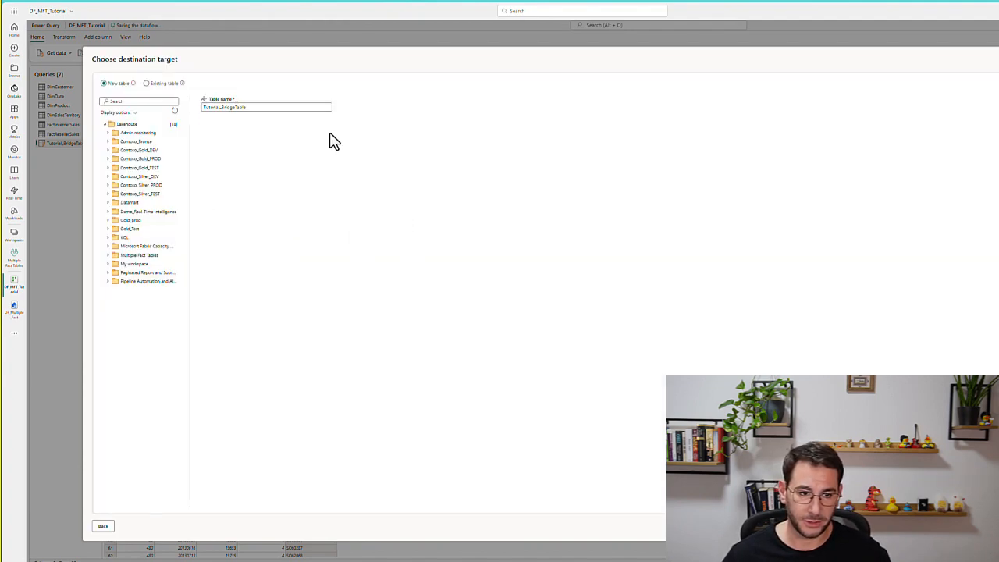
{"action": "left_click", "coordinate": [108, 255]}
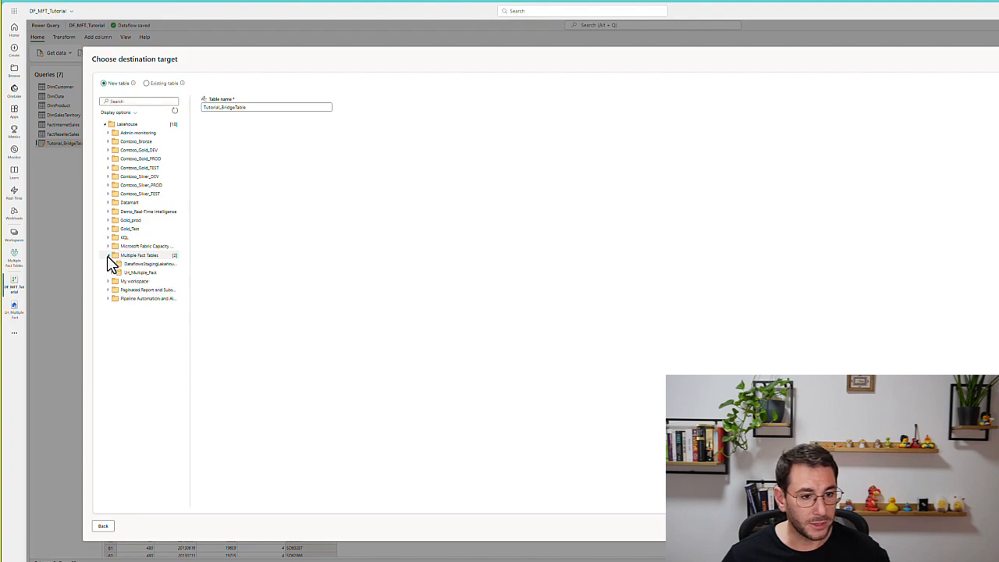
{"action": "left_click", "coordinate": [119, 273]}
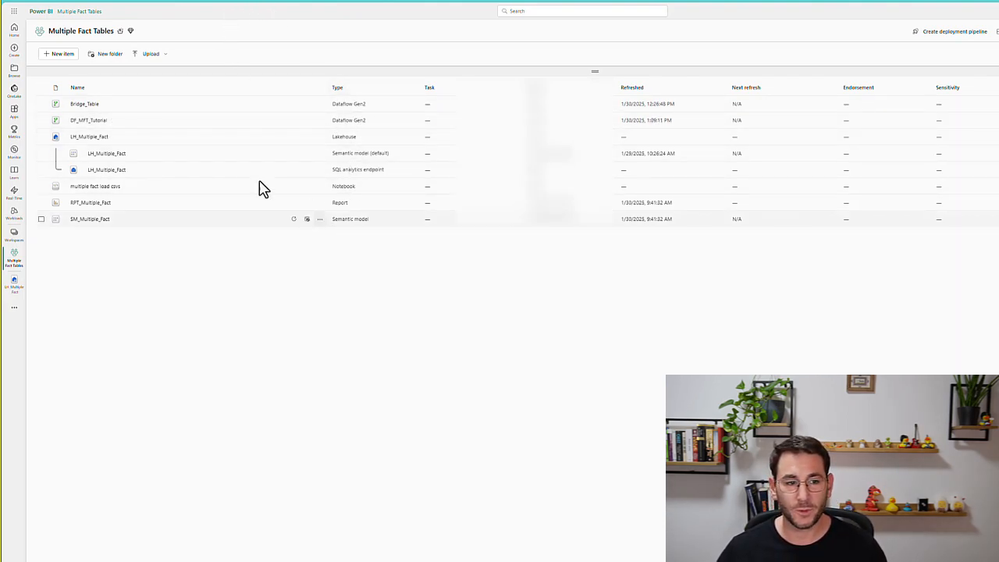
Step: Open the LH_Multiple_Fact lakehouse, refresh it and preview the data of the Tutorial_BridgeTable table
{"action": "left_click", "coordinate": [95, 138]}
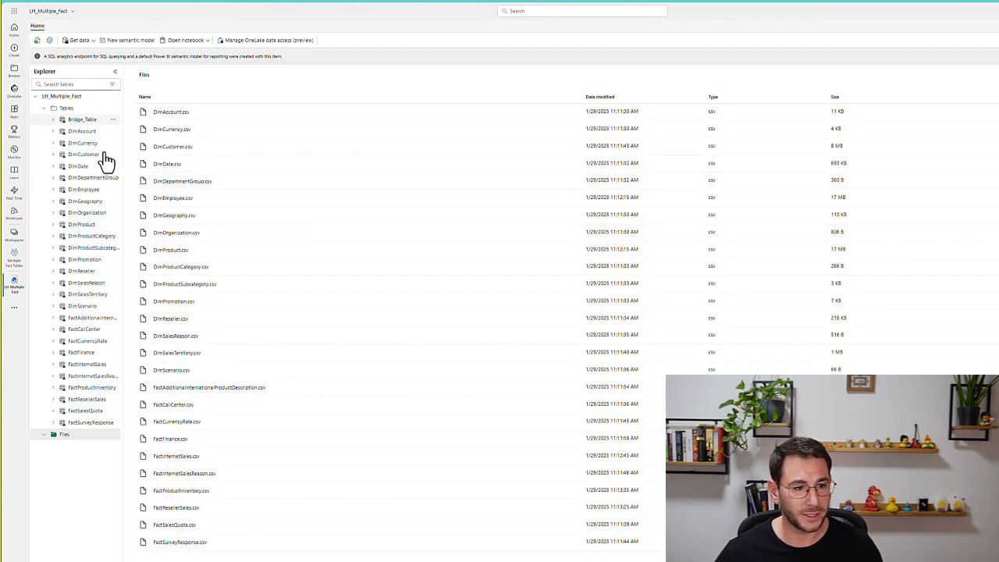
{"action": "left_click", "coordinate": [36, 40]}
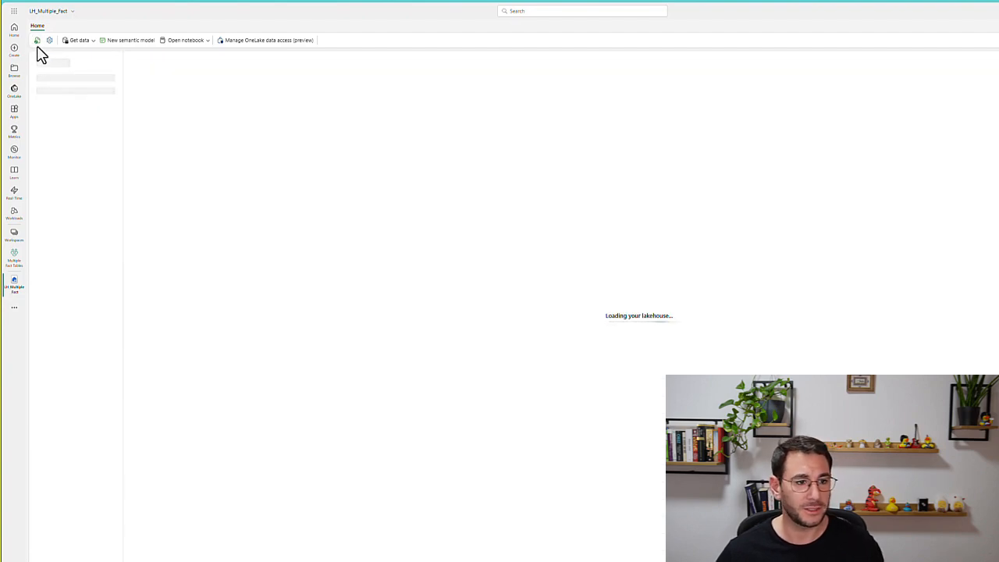
{"action": "left_click", "coordinate": [36, 41]}
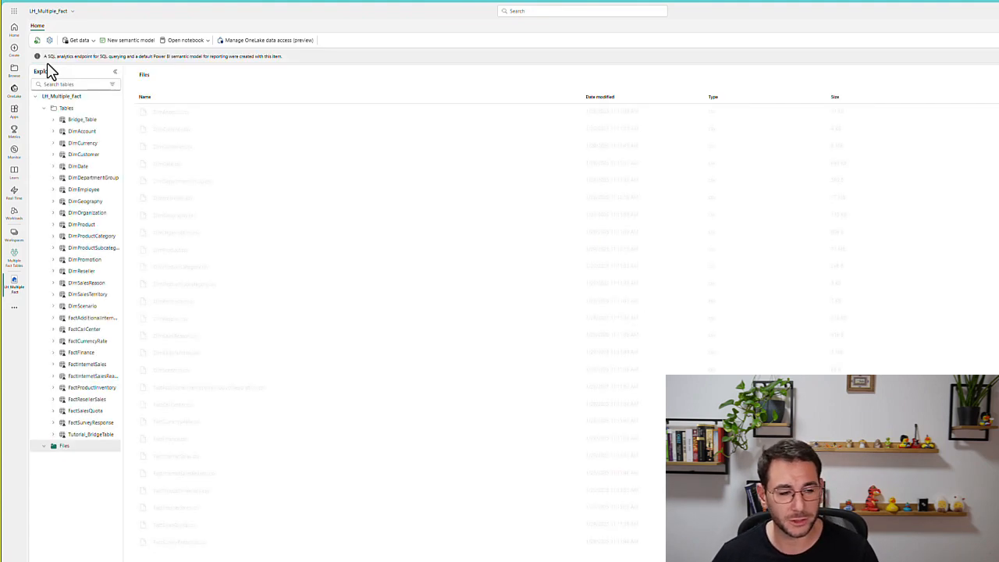
{"action": "left_click", "coordinate": [82, 436]}
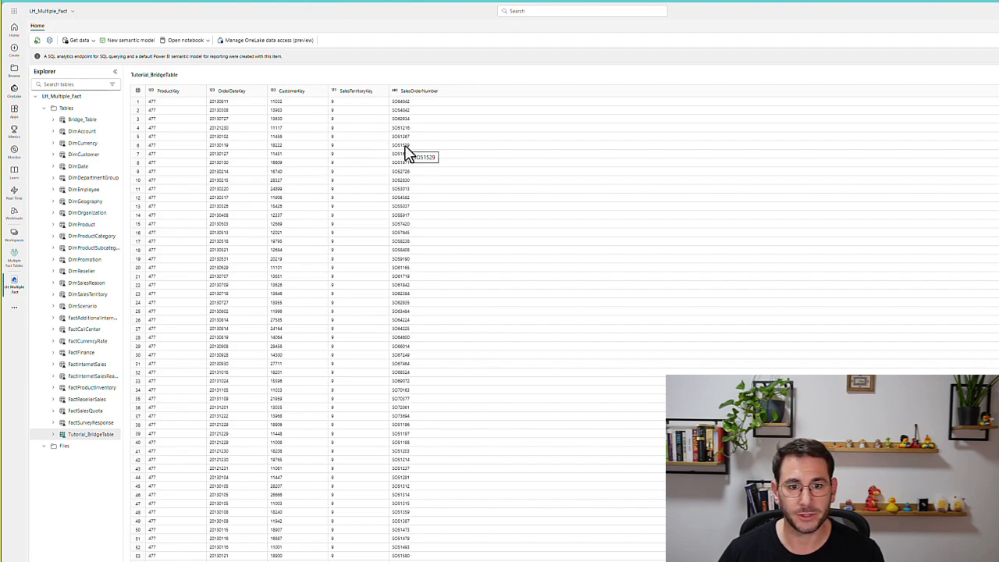
Step: Return to the Multiple Fact Tables workspace and open the DF_MFT_Tutorial dataflow
{"action": "left_click", "coordinate": [15, 263]}
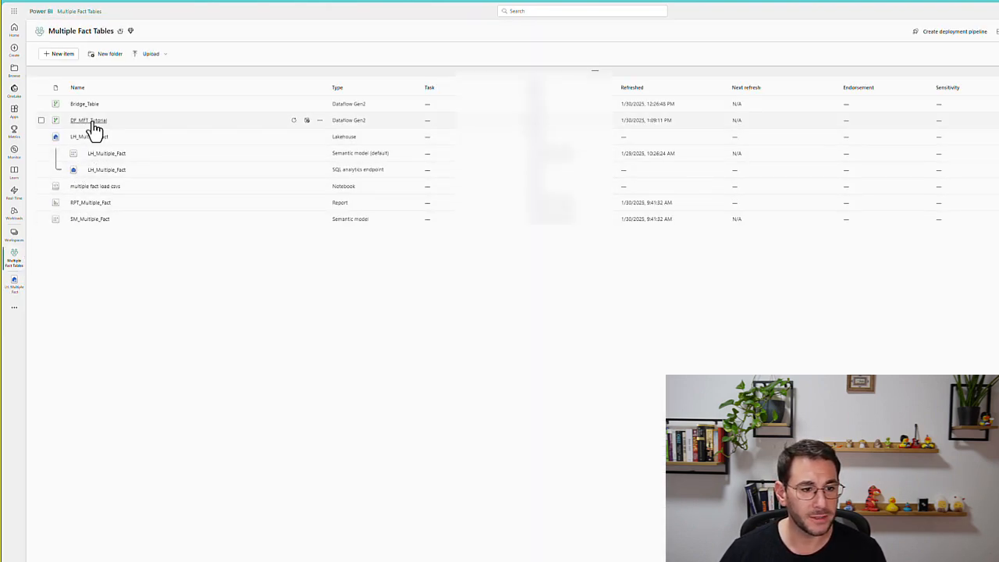
{"action": "left_click", "coordinate": [91, 122]}
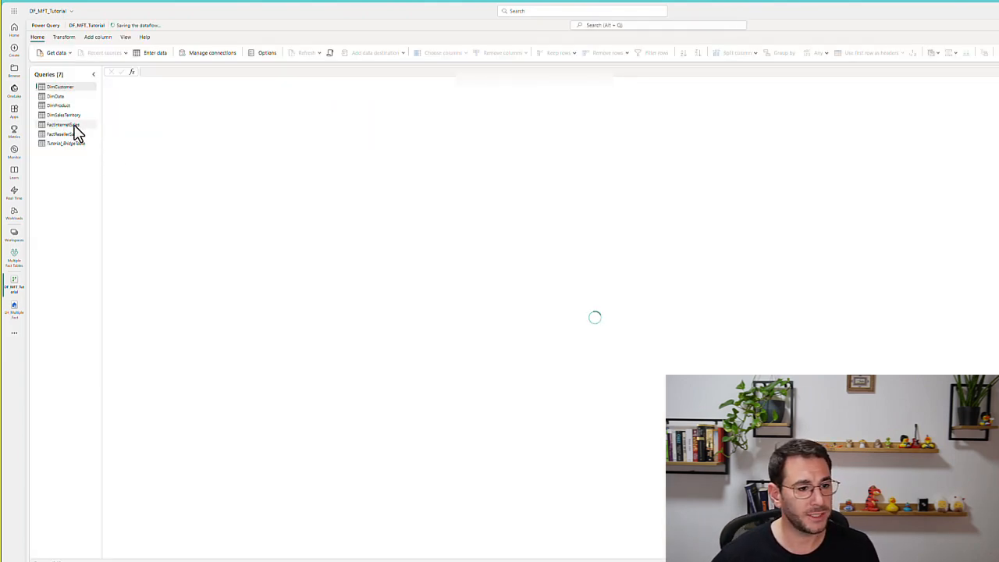
Step: Add a custom column Sales_Type of type Text with the constant formula "Internet Sales" to the FactInternetSales query
{"action": "left_click", "coordinate": [99, 37]}
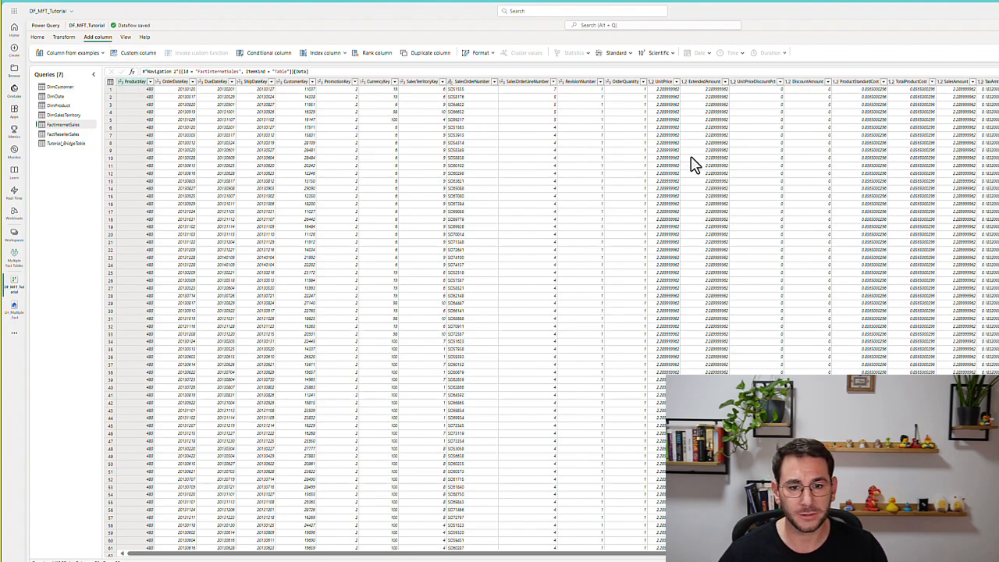
{"action": "left_click", "coordinate": [138, 53]}
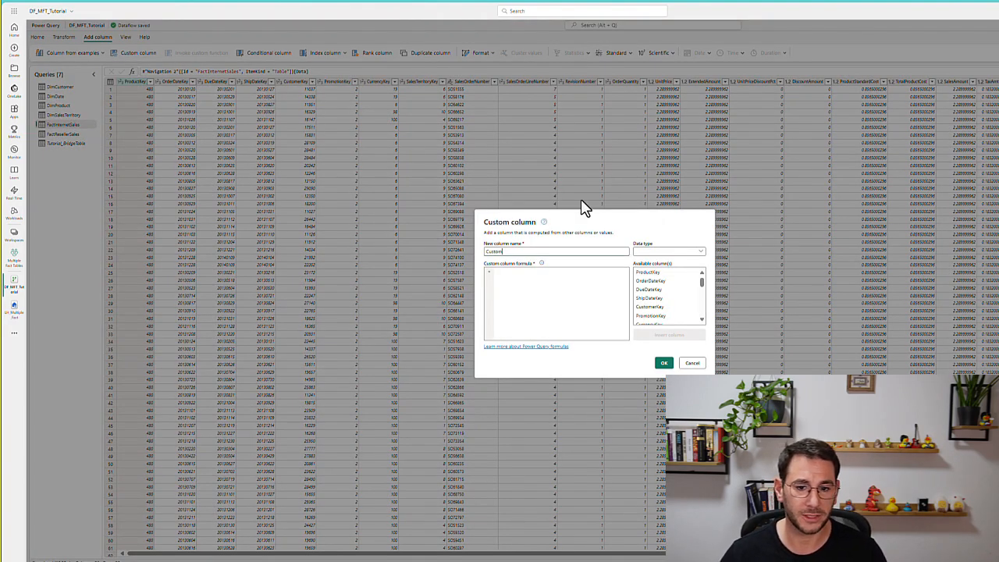
{"action": "double_click", "coordinate": [555, 255]}
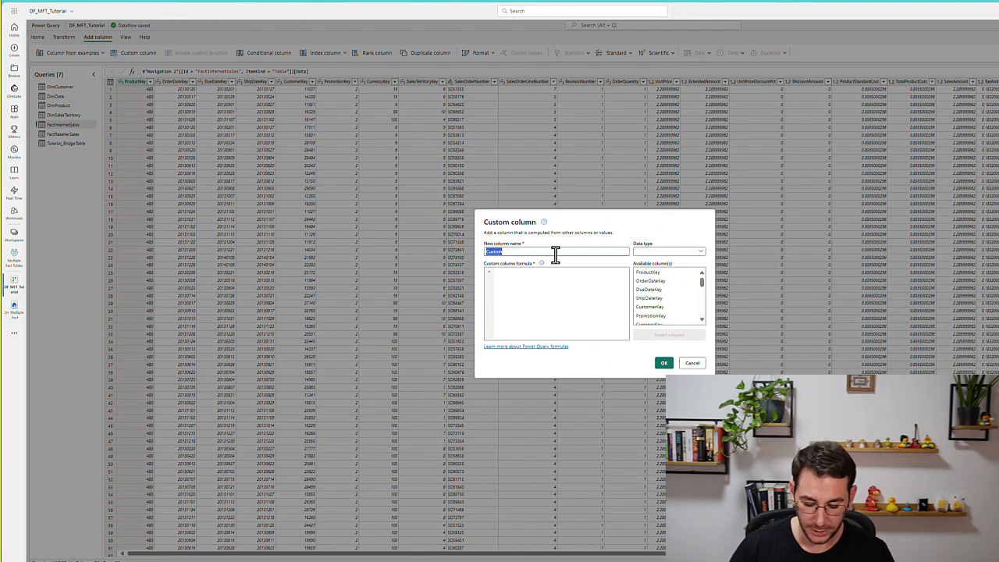
{"action": "type", "text": "Sales_Type"}
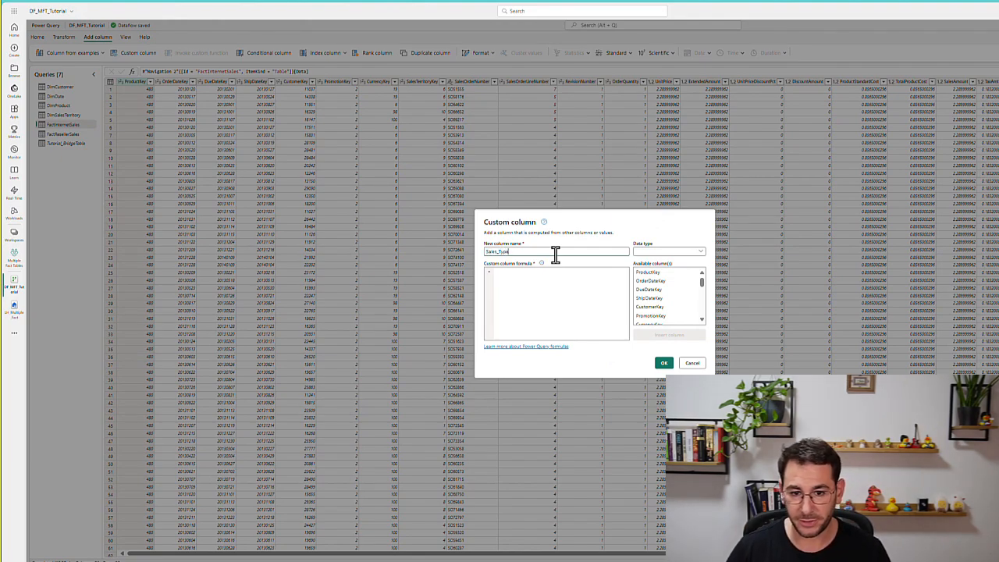
{"action": "left_click", "coordinate": [520, 276]}
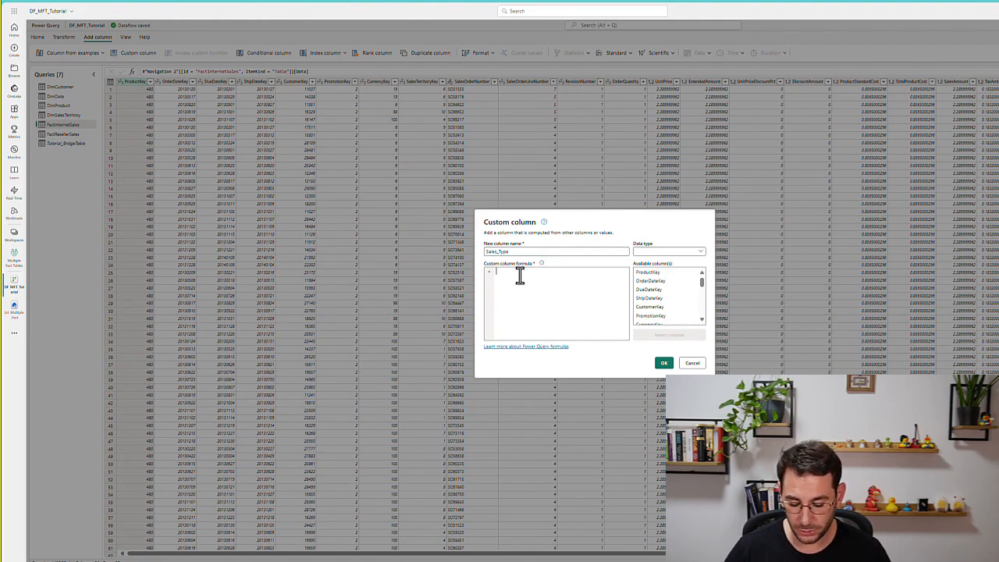
{"action": "type", "text": "\"\""}
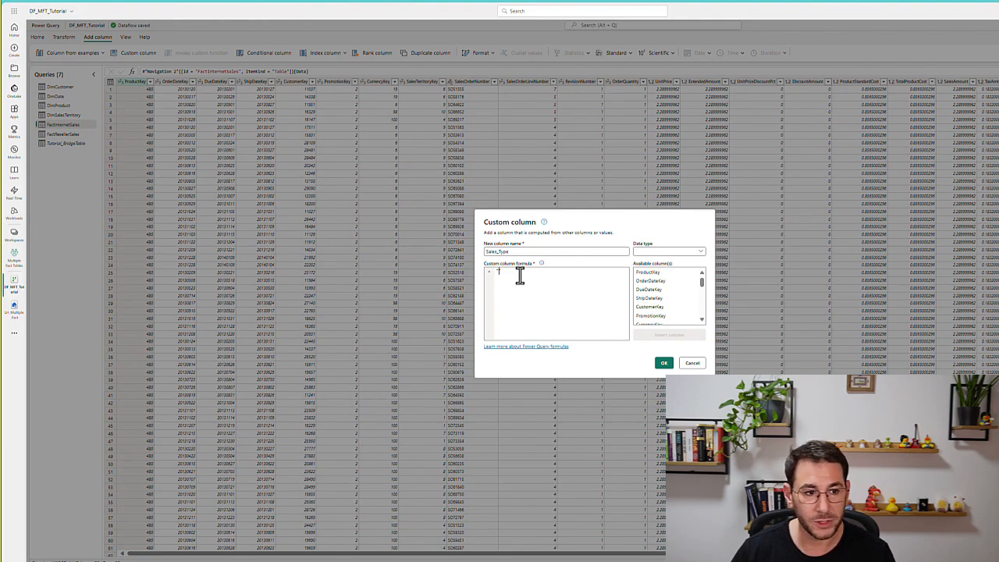
{"action": "type", "text": "Internet"}
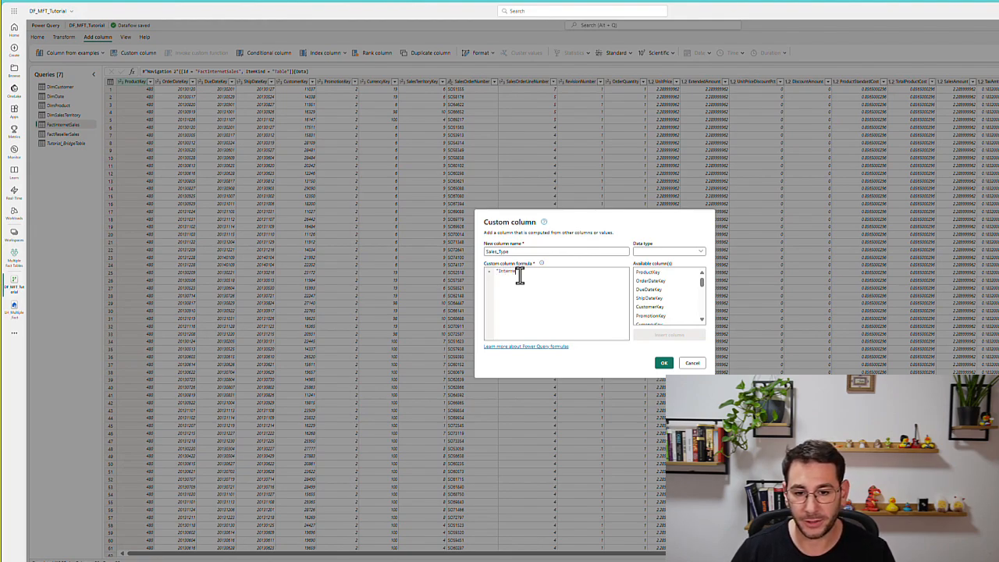
{"action": "type", "text": "Sales"}
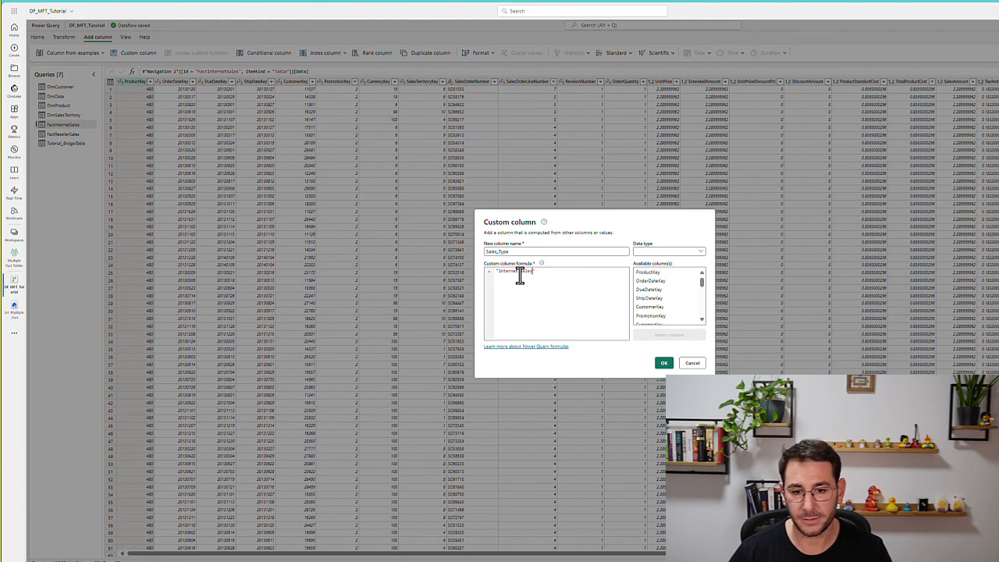
{"action": "left_click", "coordinate": [500, 252]}
{"action": "double_click", "coordinate": [501, 253]}
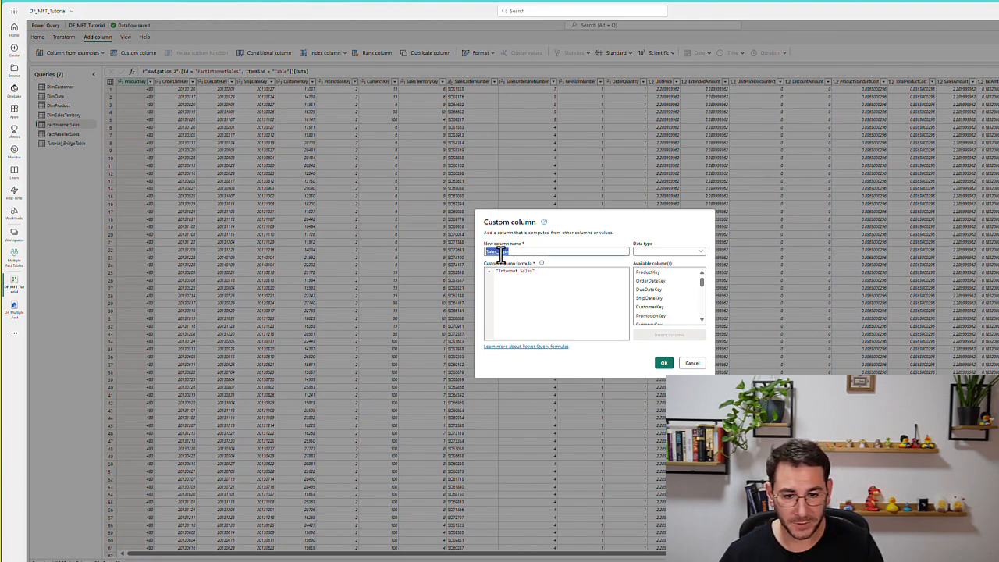
{"action": "left_click", "coordinate": [669, 252]}
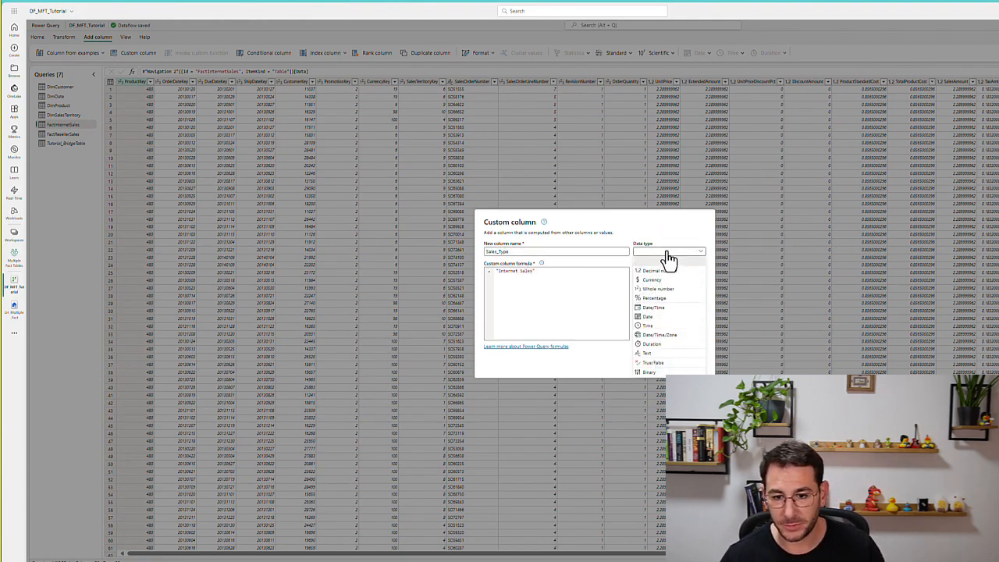
{"action": "left_click", "coordinate": [675, 354]}
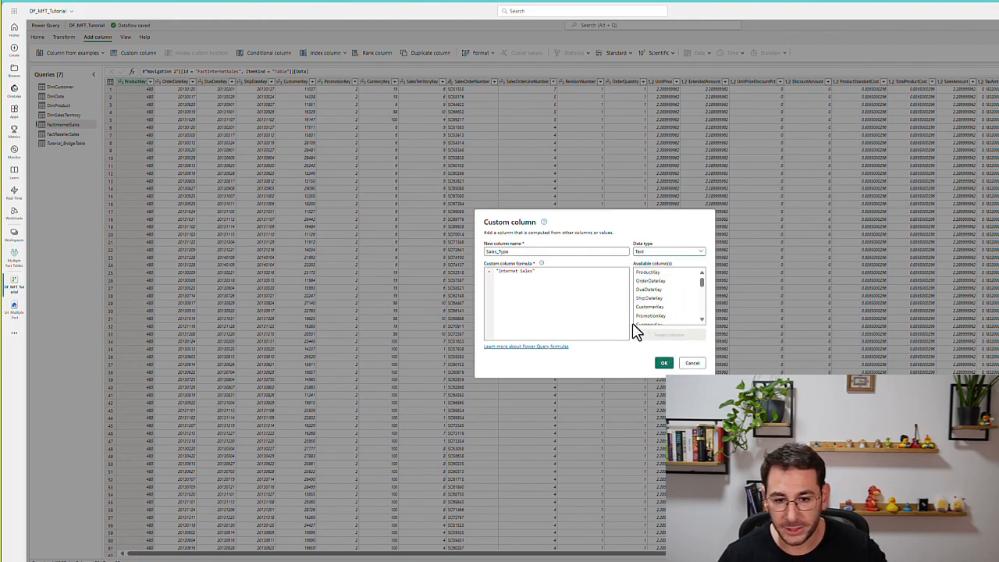
{"action": "left_click", "coordinate": [664, 363]}
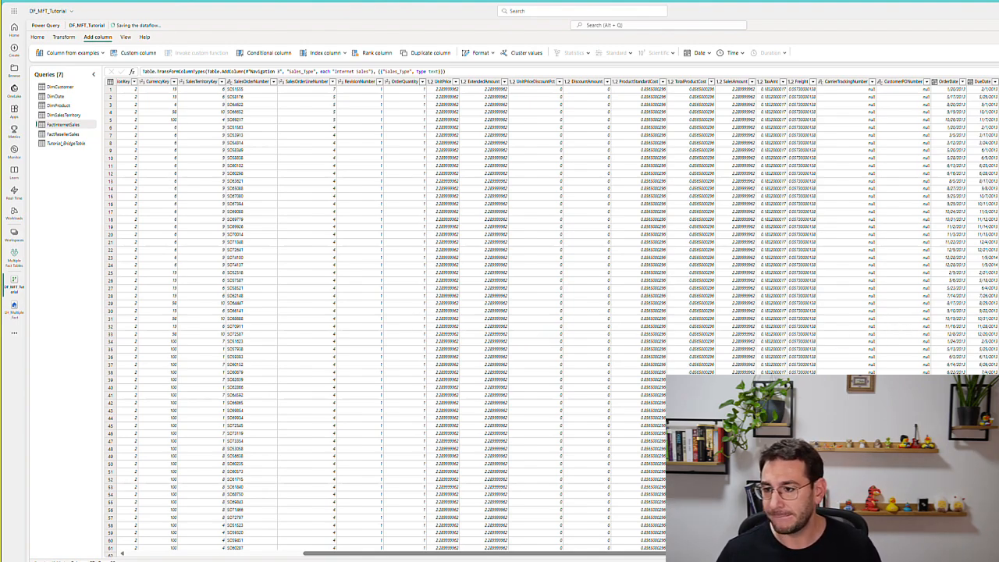
{"action": "left_click_drag", "start_coordinate": [702, 554], "coordinate": [696, 553]}
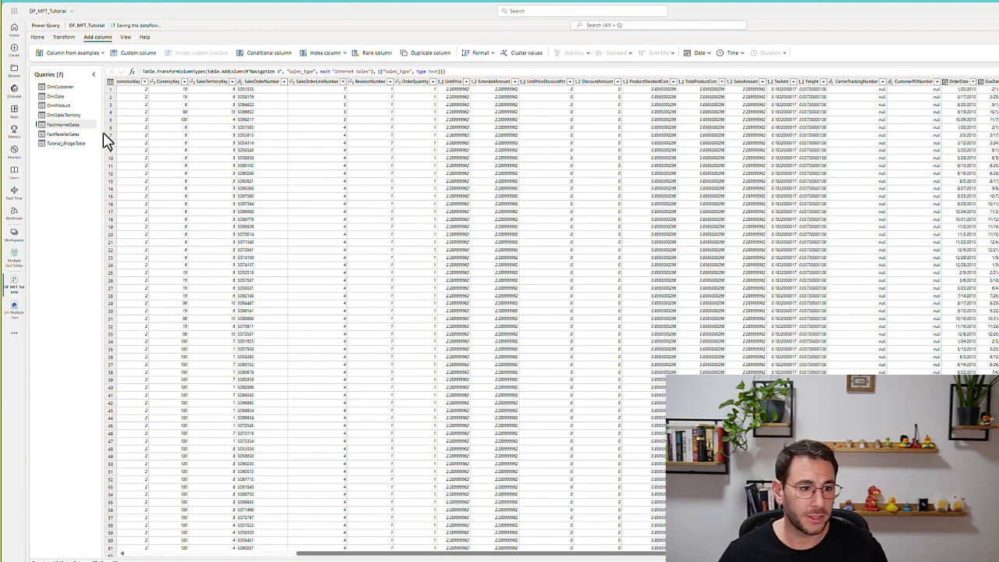
Step: Add a custom column Sales_Type of type Text with the constant formula "Reseller Sales" to the FactResellerSales query
{"action": "left_click", "coordinate": [64, 136]}
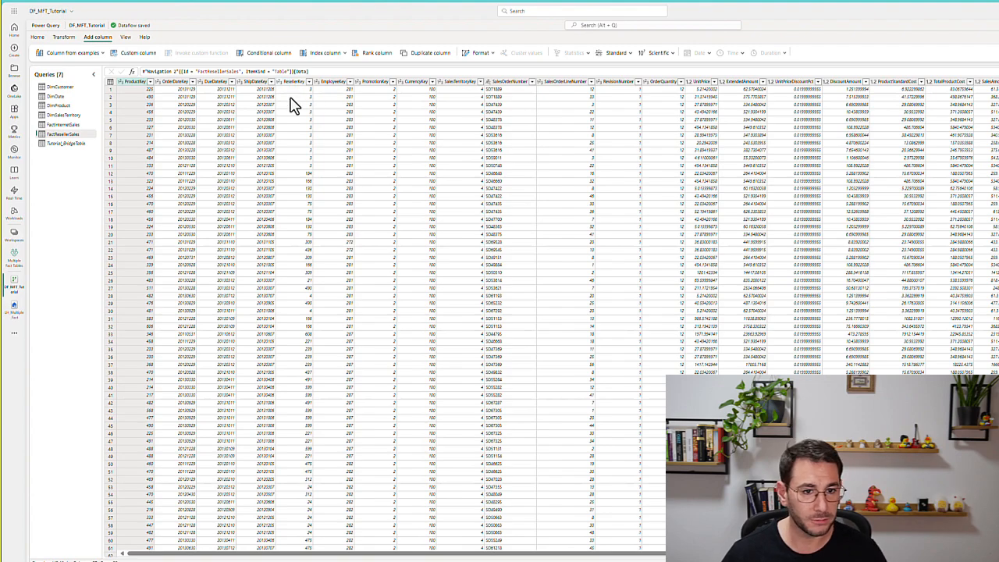
{"action": "left_click", "coordinate": [136, 54]}
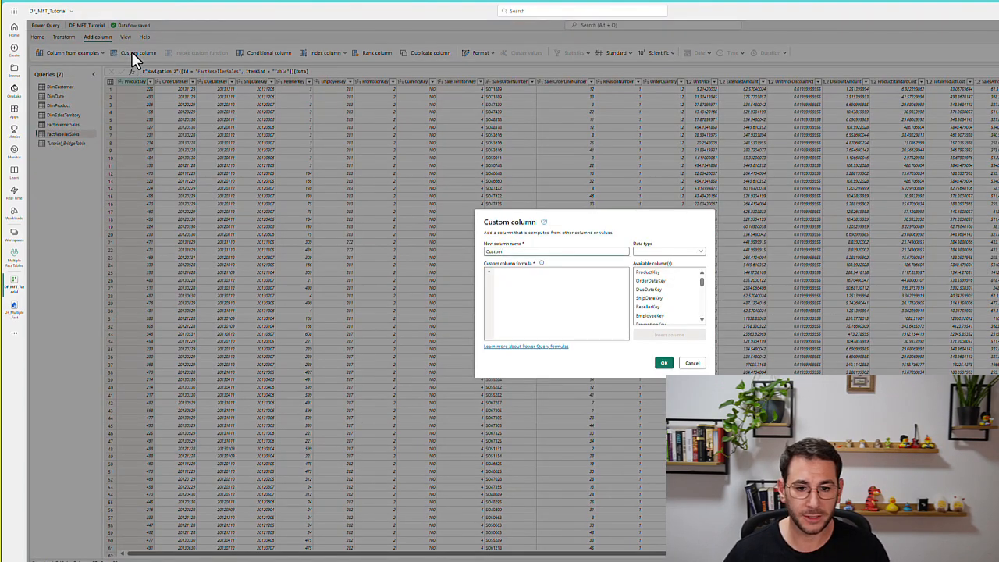
{"action": "double_click", "coordinate": [497, 251]}
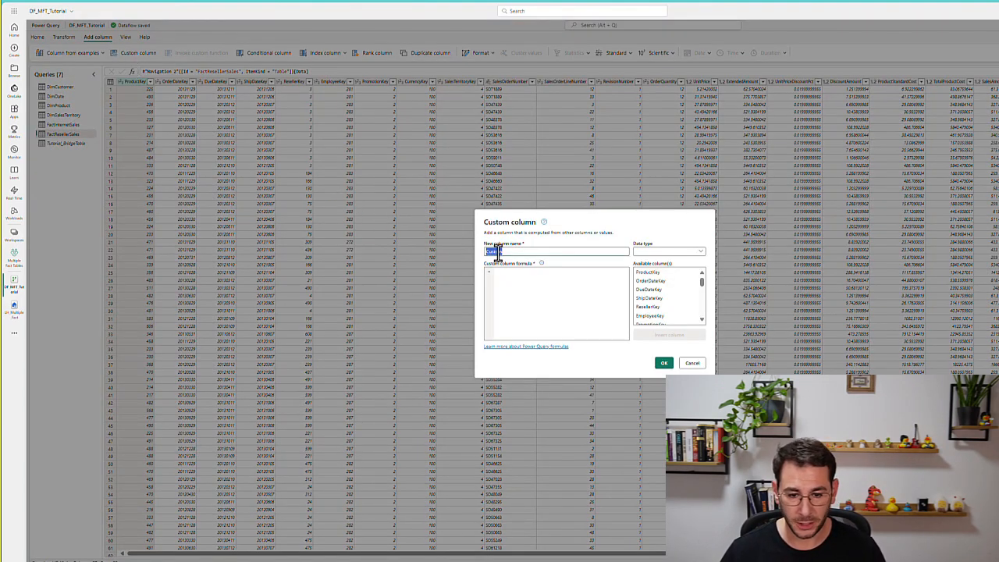
{"action": "type", "text": "Sales_Type"}
{"action": "left_click", "coordinate": [515, 278]}
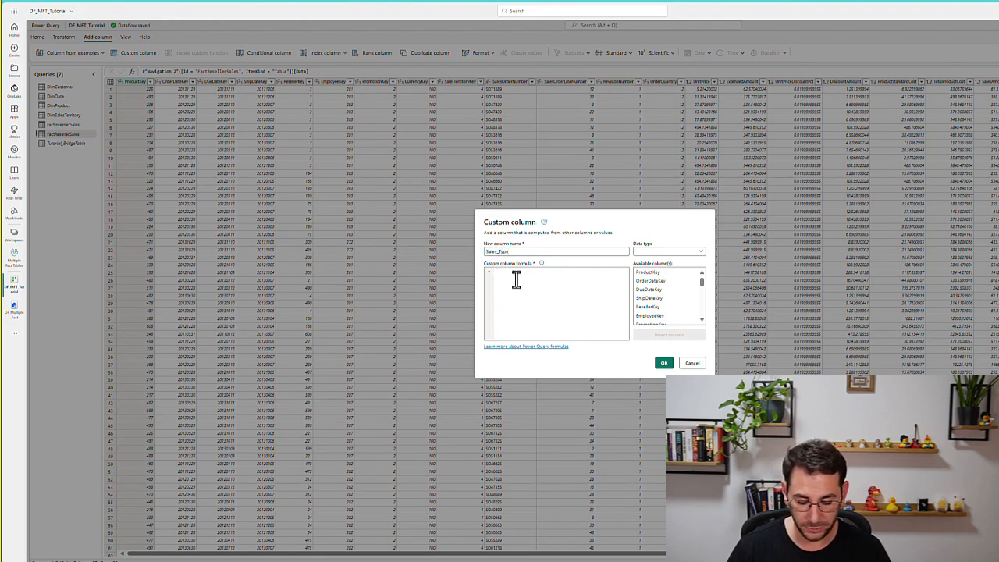
{"action": "type", "text": "\"Res"}
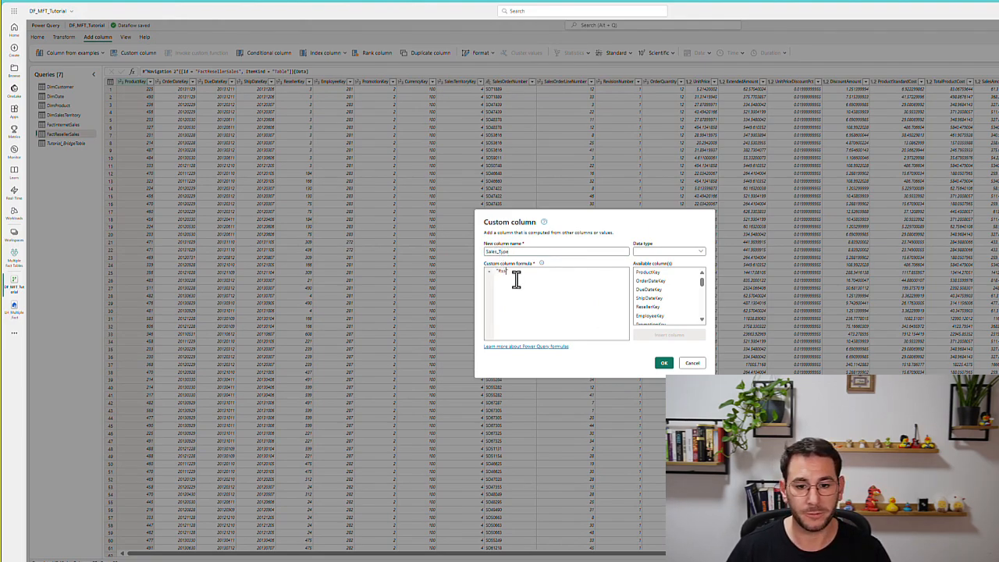
{"action": "type", "text": "e"}
{"action": "key", "text": "BackSpace"}
{"action": "key", "text": "BackSpace"}
{"action": "key", "text": "BackSpace"}
{"action": "key", "text": "BackSpace"}
{"action": "type", "text": "Res"}
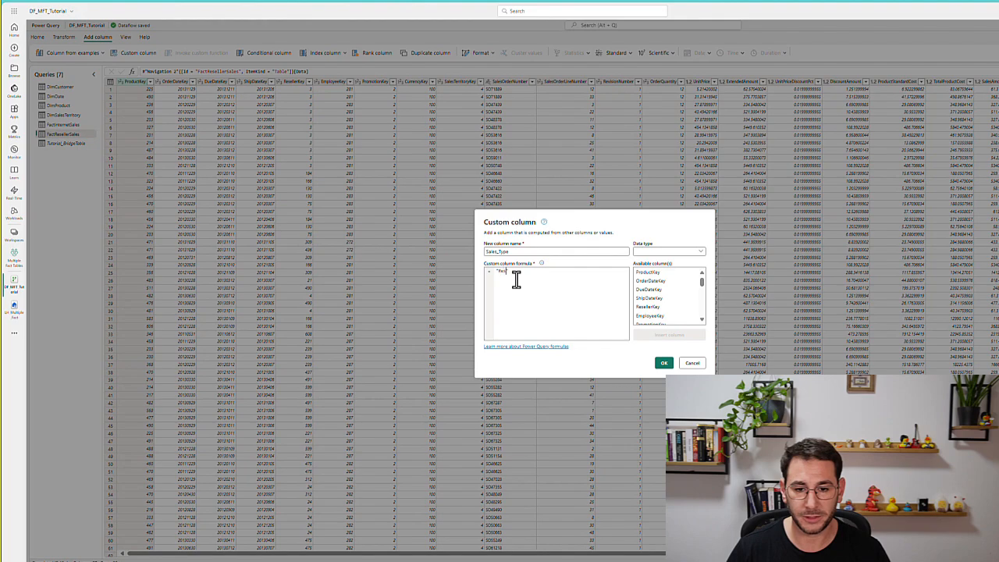
{"action": "type", "text": "eller Sales"}
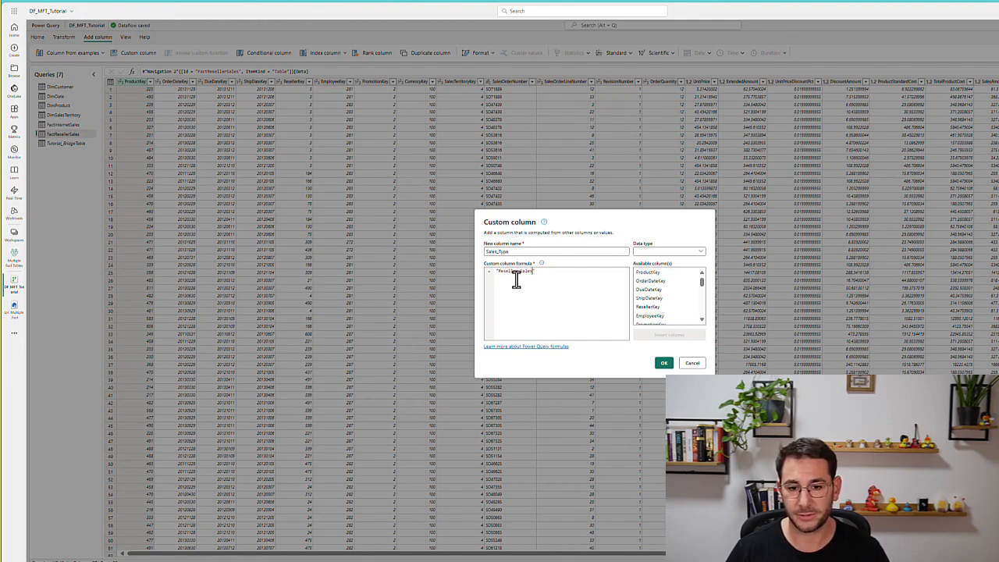
{"action": "left_click", "coordinate": [669, 252]}
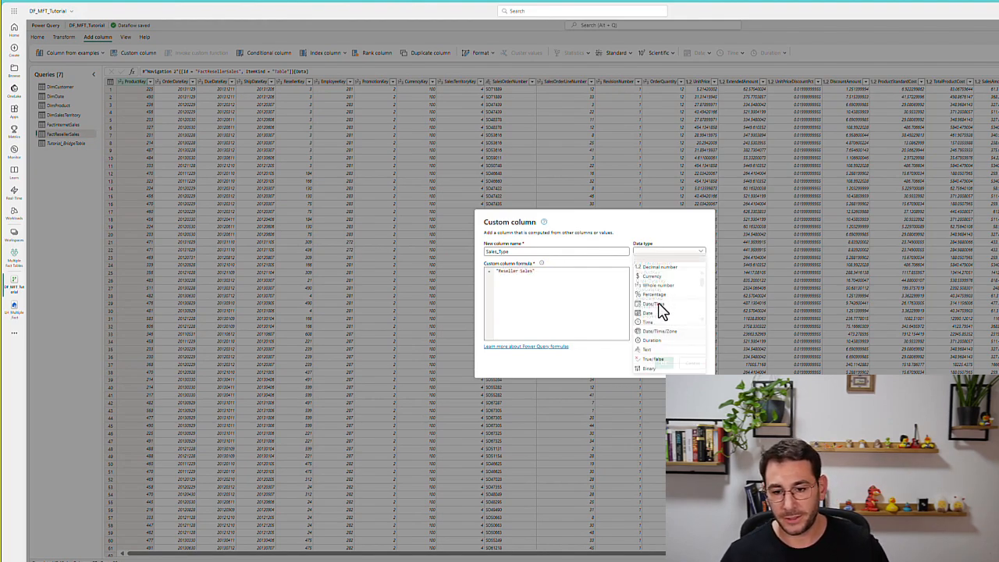
{"action": "left_click", "coordinate": [661, 356]}
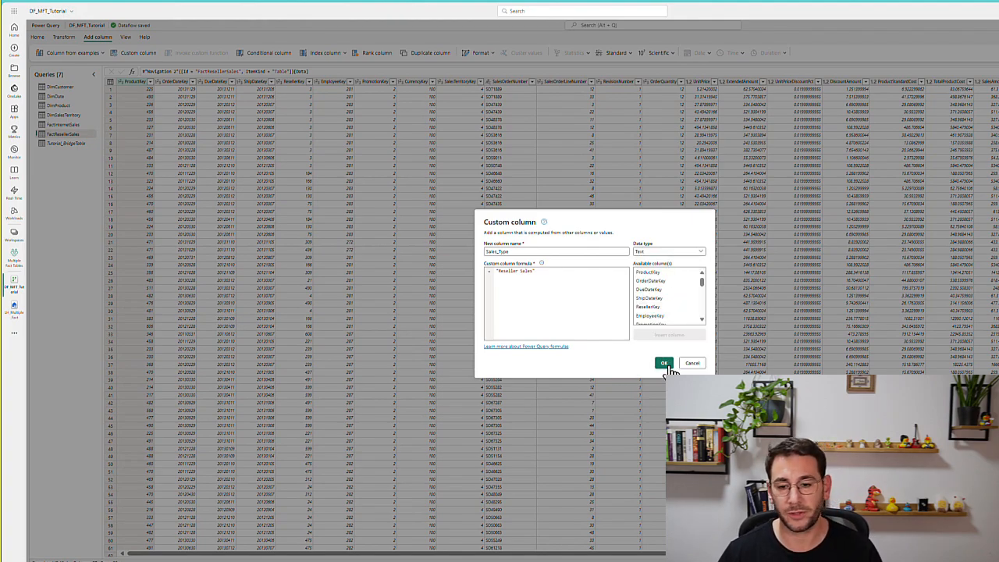
{"action": "left_click", "coordinate": [665, 364]}
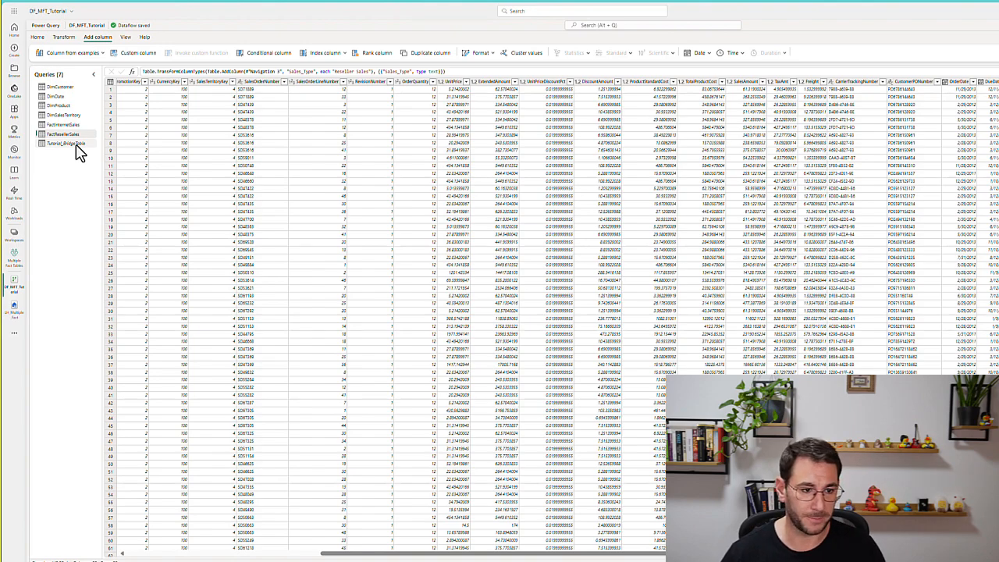
Step: Try to include Sales_Type in Tutorial_BridgeTable by reopening its earlier Choose columns step and searching the column list for "type"
{"action": "left_click", "coordinate": [78, 148]}
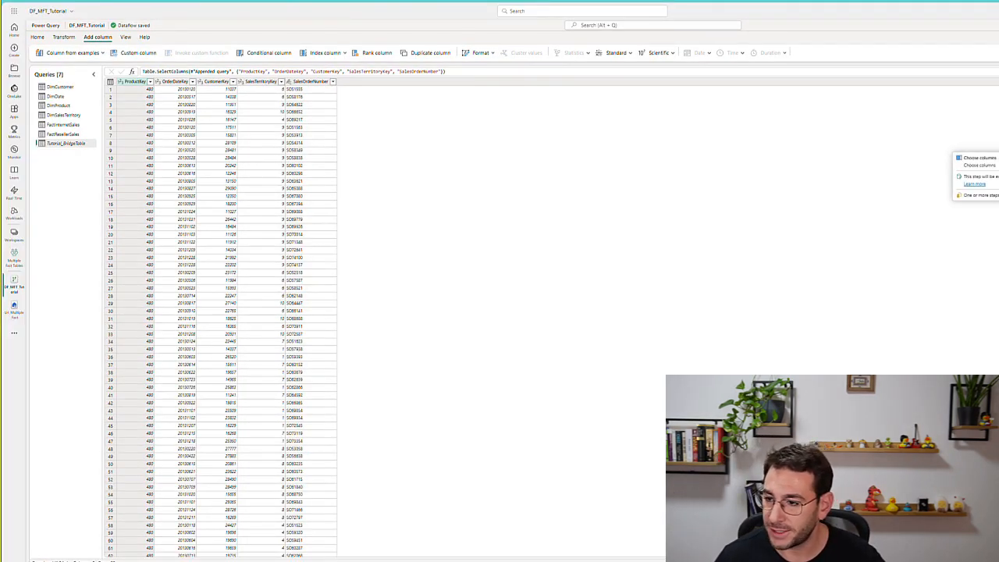
{"action": "left_click", "coordinate": [998, 176]}
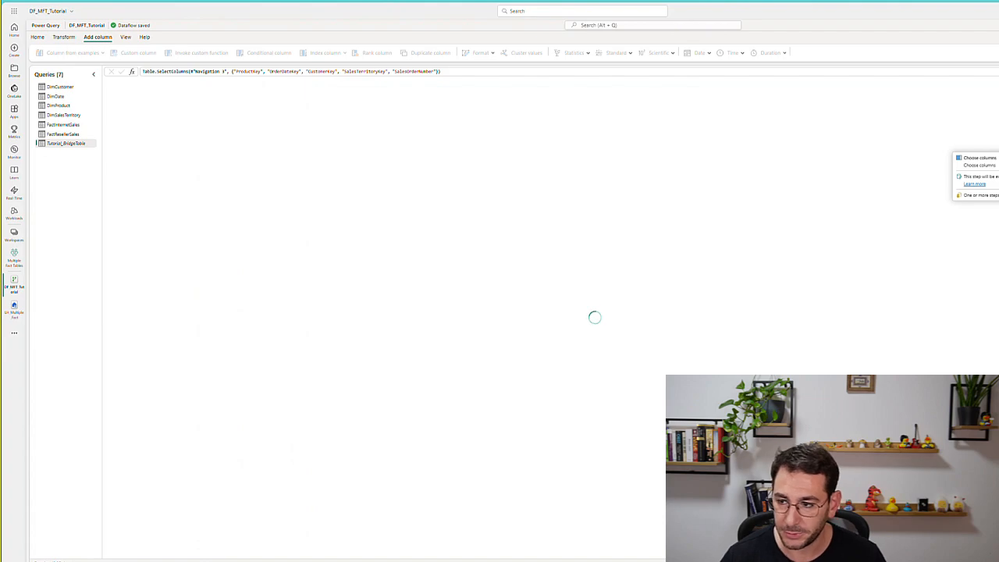
{"action": "left_click", "coordinate": [998, 176]}
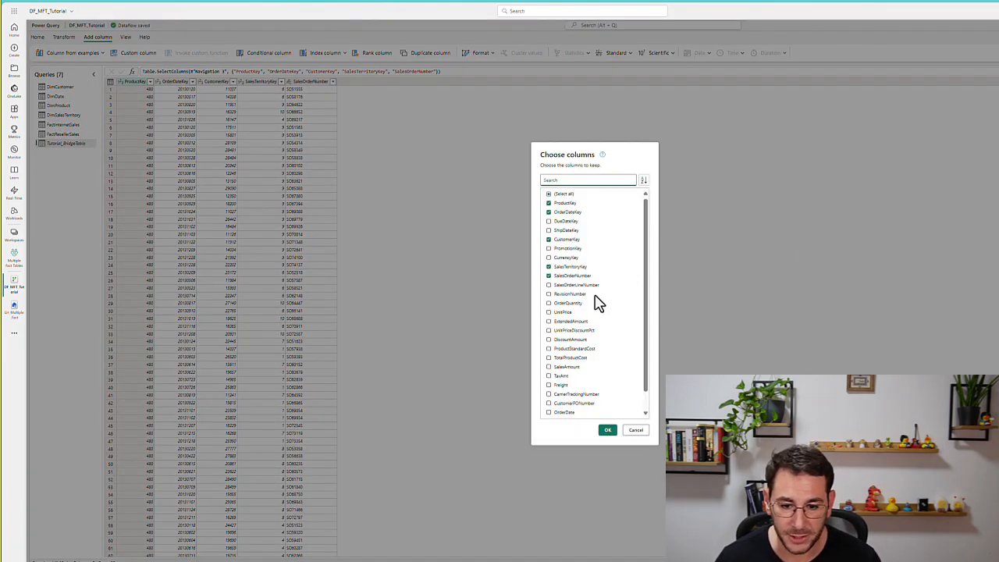
{"action": "scroll", "coordinate": [598, 304], "scroll_direction": "down", "scroll_amount": 1}
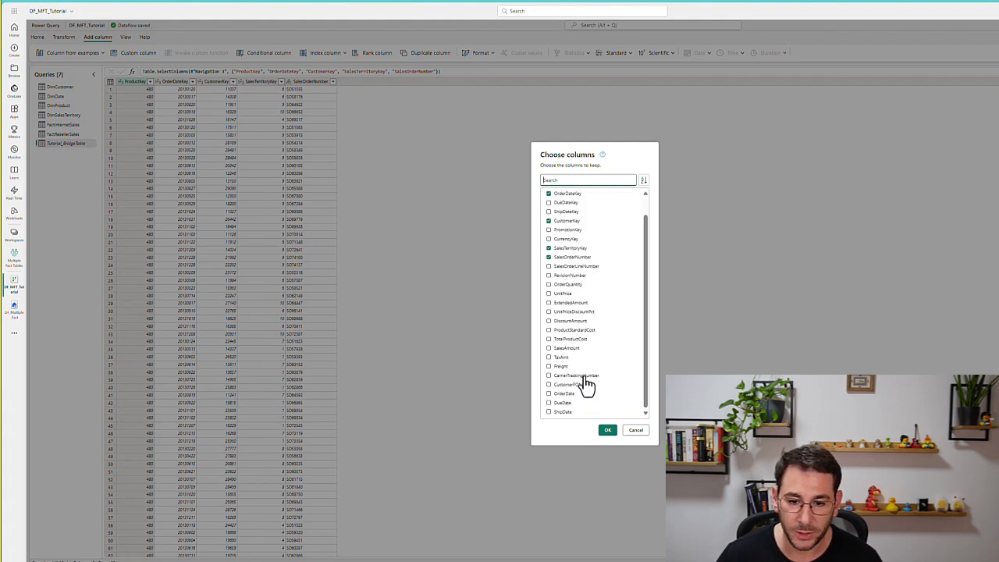
{"action": "scroll", "coordinate": [611, 326], "scroll_direction": "up", "scroll_amount": 1}
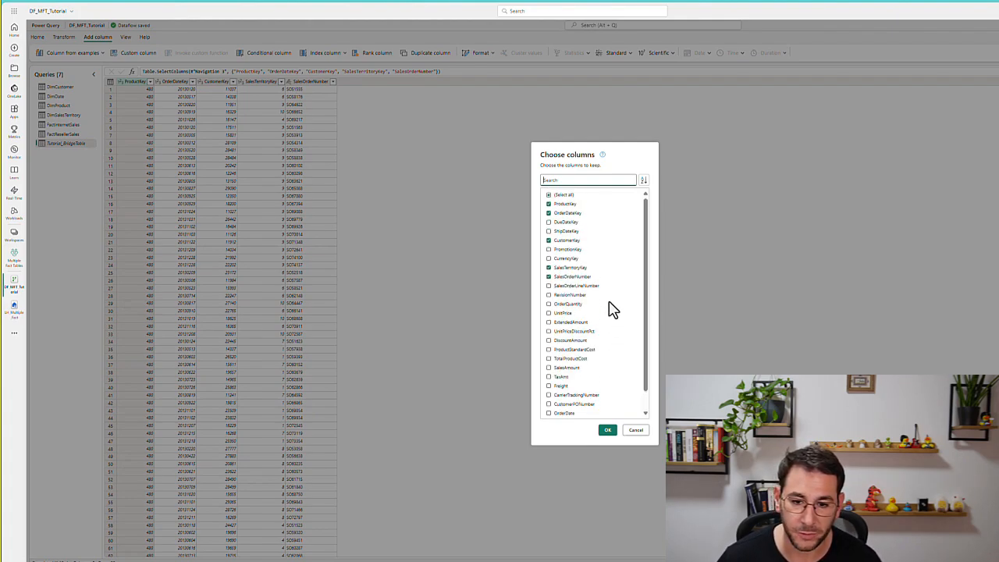
{"action": "scroll", "coordinate": [605, 264], "scroll_direction": "down", "scroll_amount": 1}
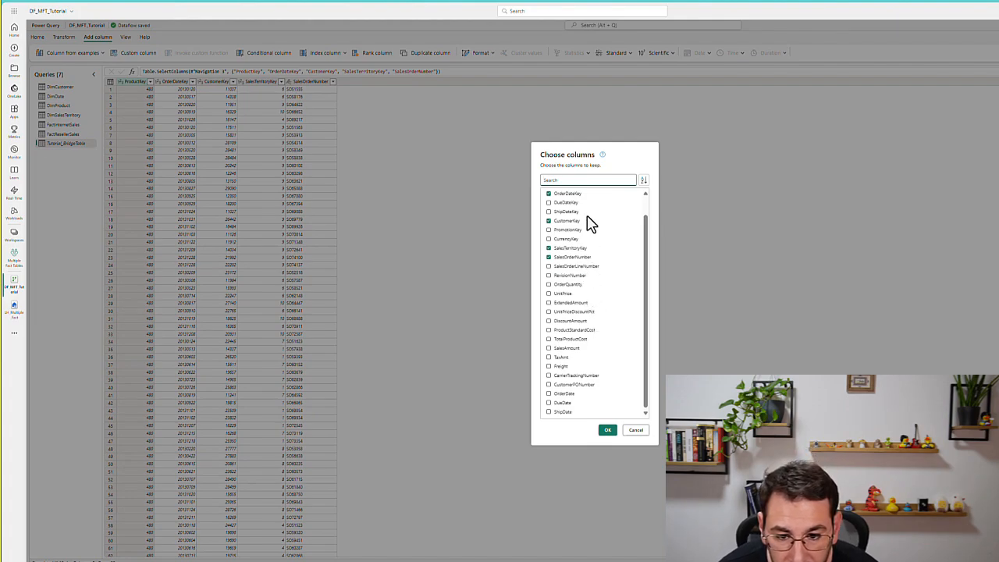
{"action": "scroll", "coordinate": [593, 273], "scroll_direction": "up", "scroll_amount": 1}
{"action": "left_click", "coordinate": [584, 179]}
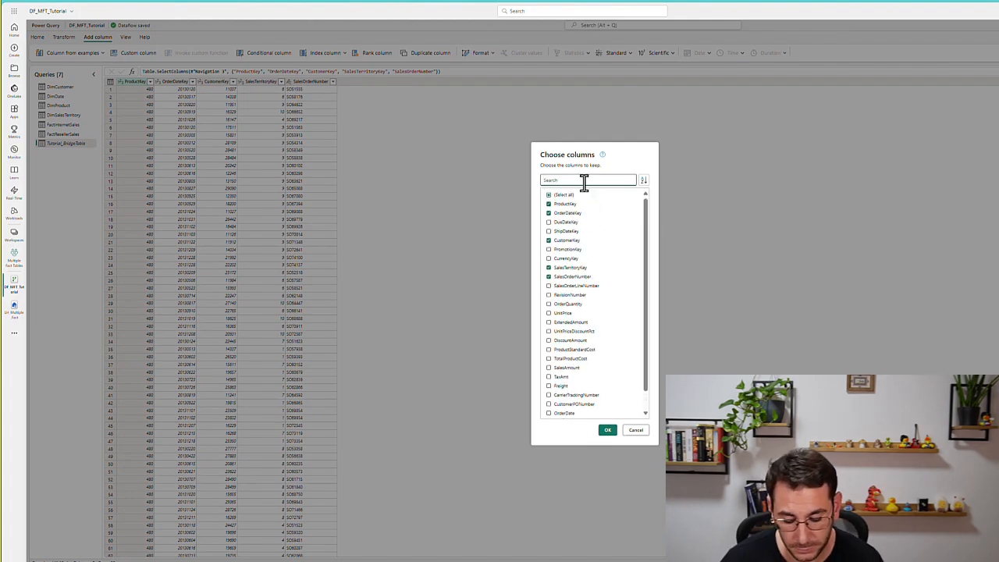
{"action": "type", "text": "qpe"}
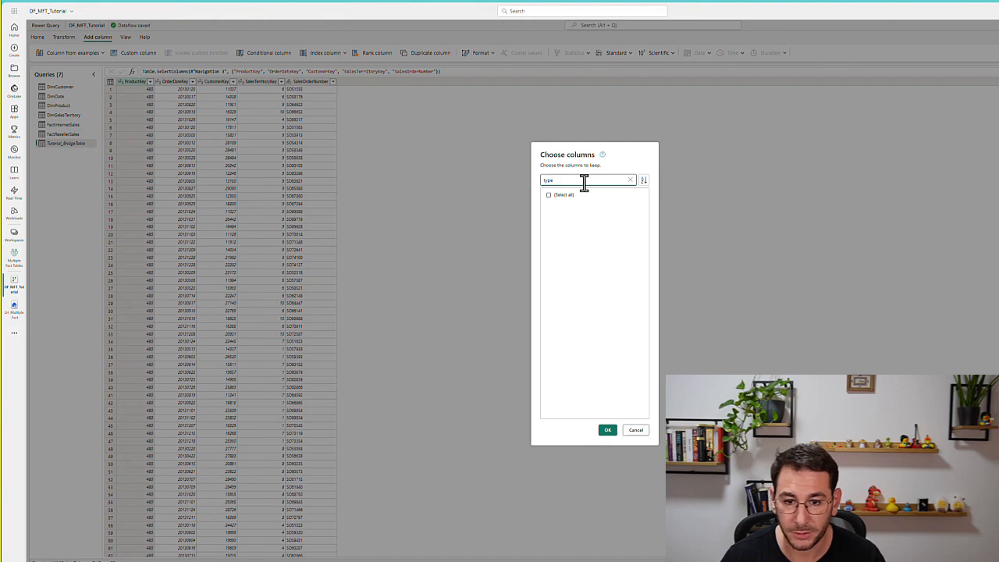
{"action": "left_click", "coordinate": [636, 429]}
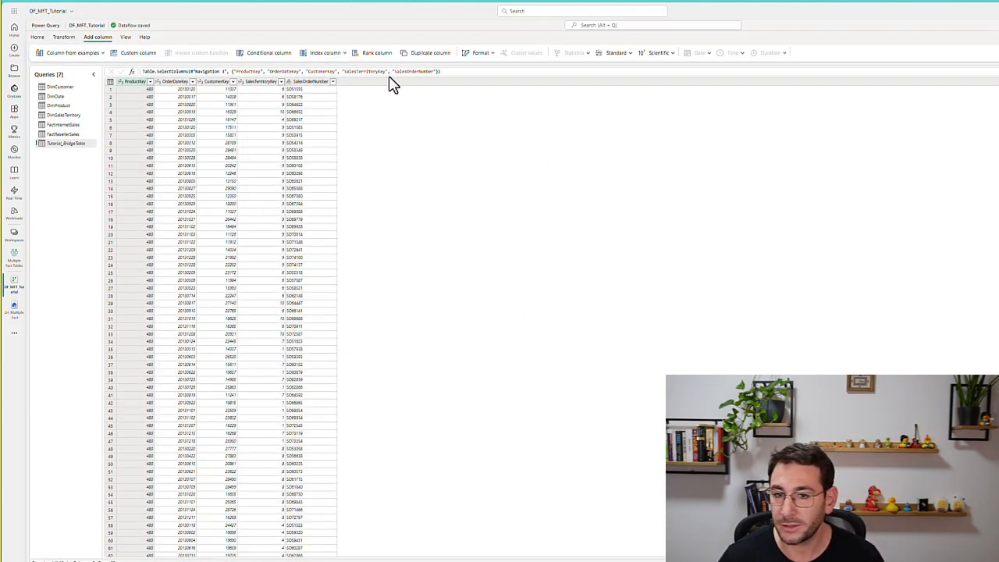
Step: Check the columns of the FactResellerSales query for Sales_Type and return to the Tutorial_BridgeTable query
{"action": "left_click", "coordinate": [67, 133]}
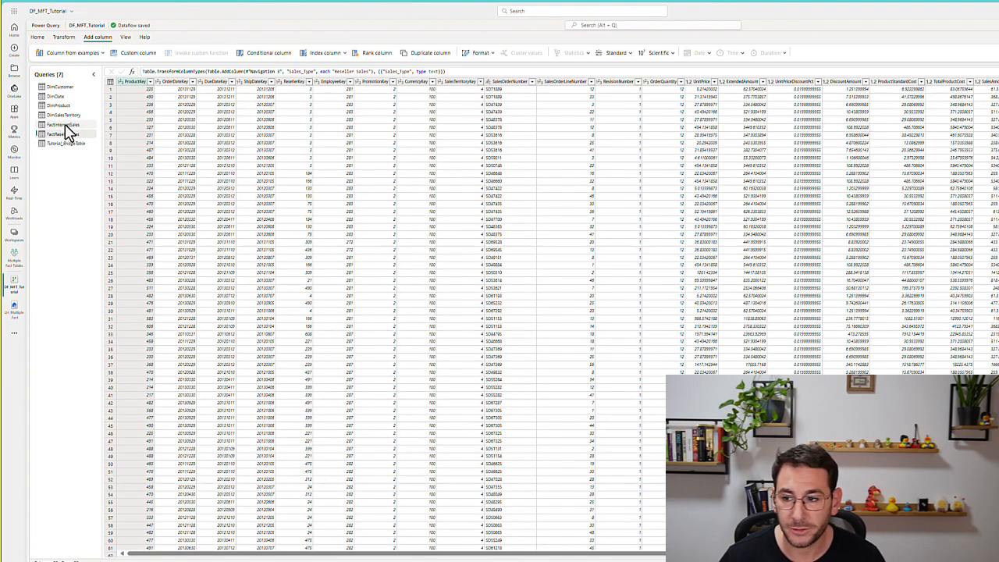
{"action": "left_click_drag", "start_coordinate": [479, 554], "coordinate": [672, 555]}
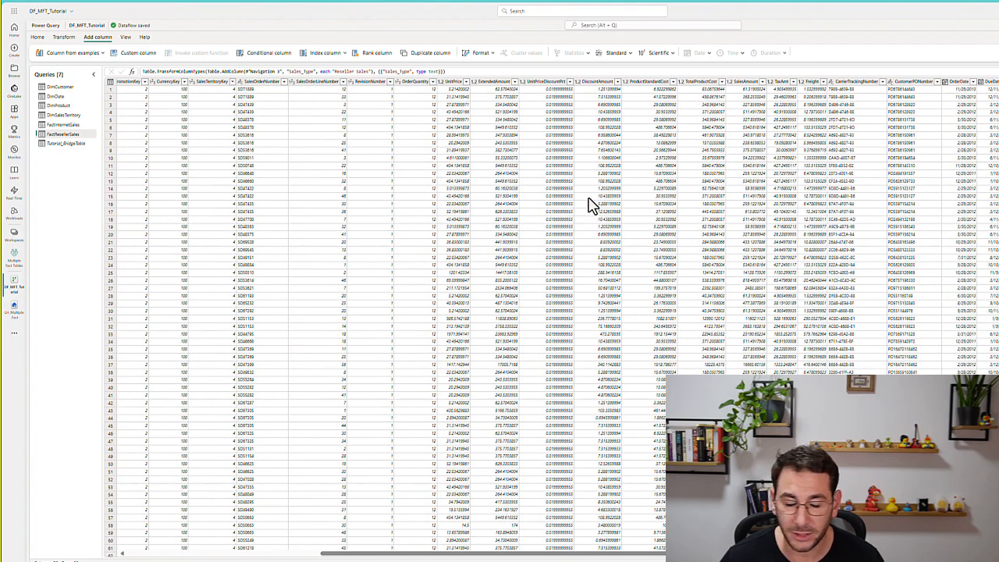
{"action": "left_click", "coordinate": [63, 144]}
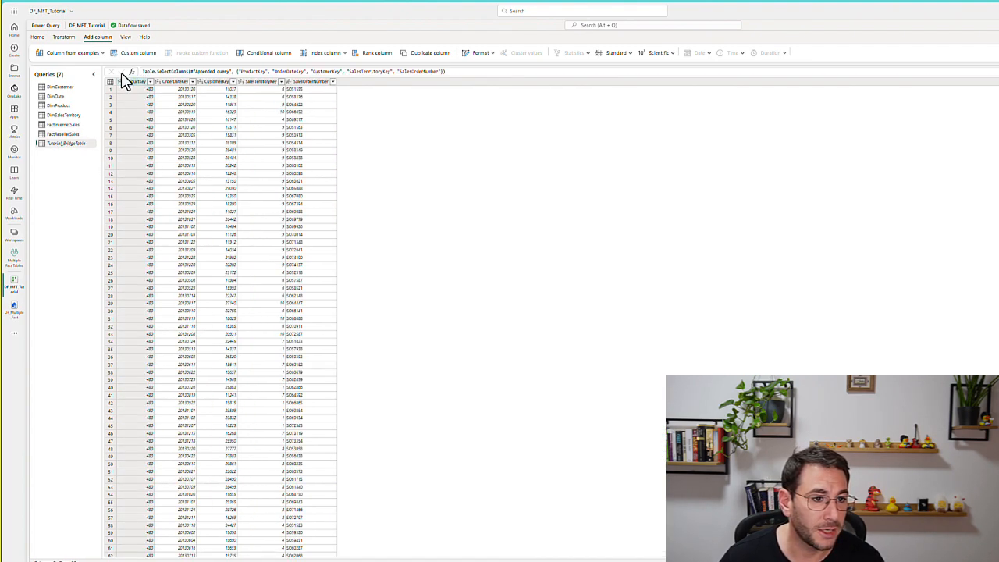
Step: Refresh the Tutorial_BridgeTable preview and search the columns available to its pre-append Choose columns step for "type" and "Sales"
{"action": "left_click", "coordinate": [37, 37]}
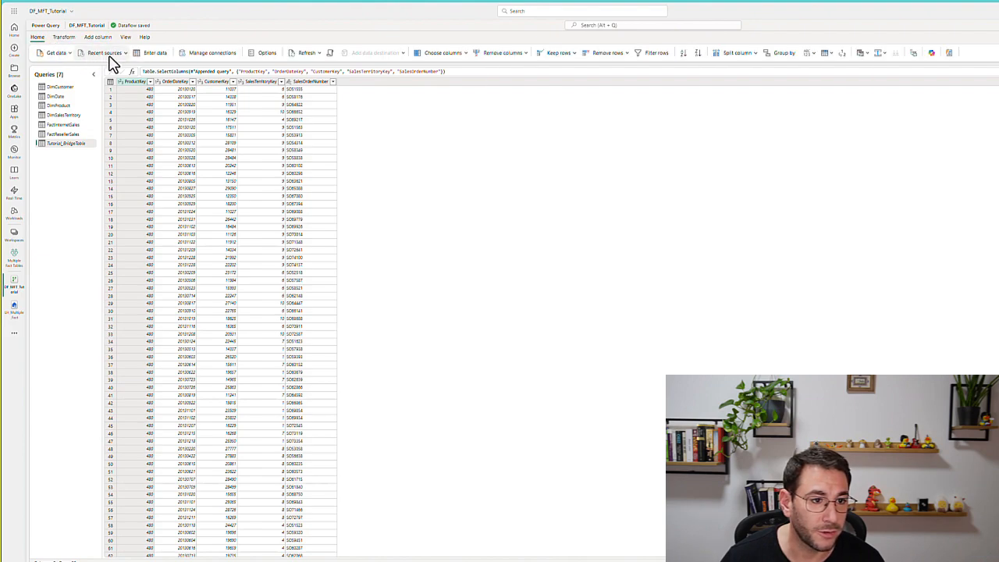
{"action": "left_click", "coordinate": [308, 53]}
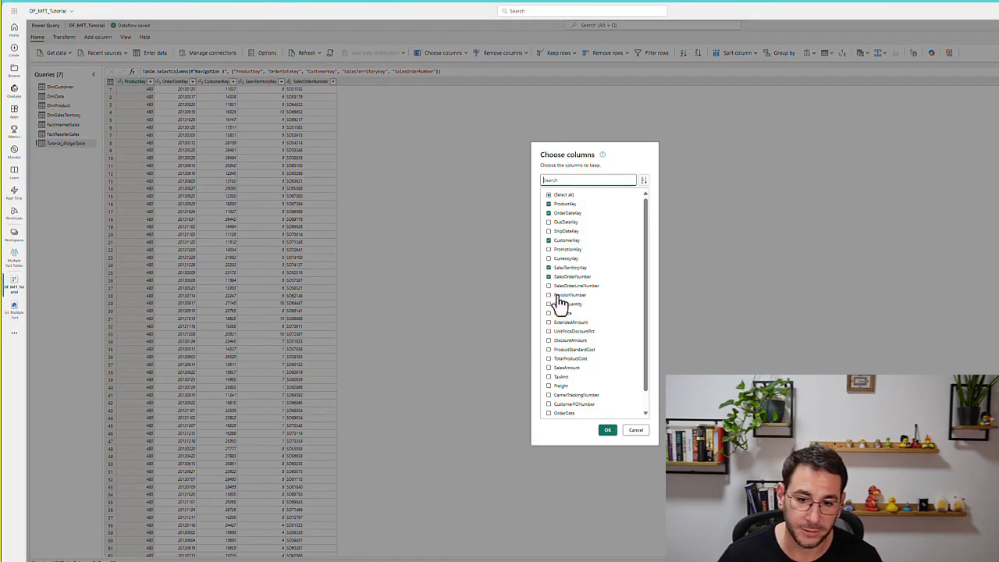
{"action": "left_click", "coordinate": [584, 179]}
{"action": "type", "text": "types"}
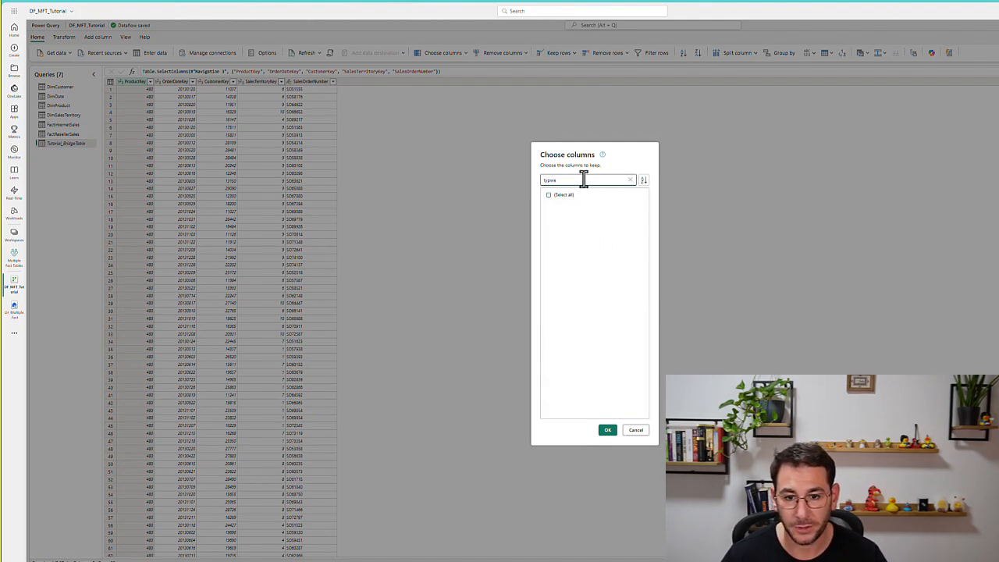
{"action": "type", "text": "e"}
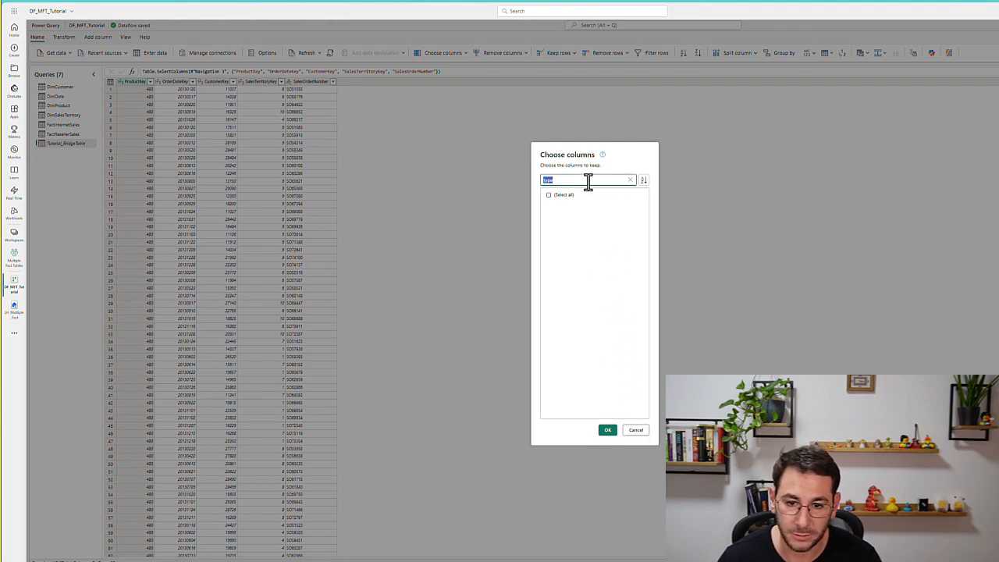
{"action": "key", "text": "BackSpace"}
{"action": "type", "text": "Sales"}
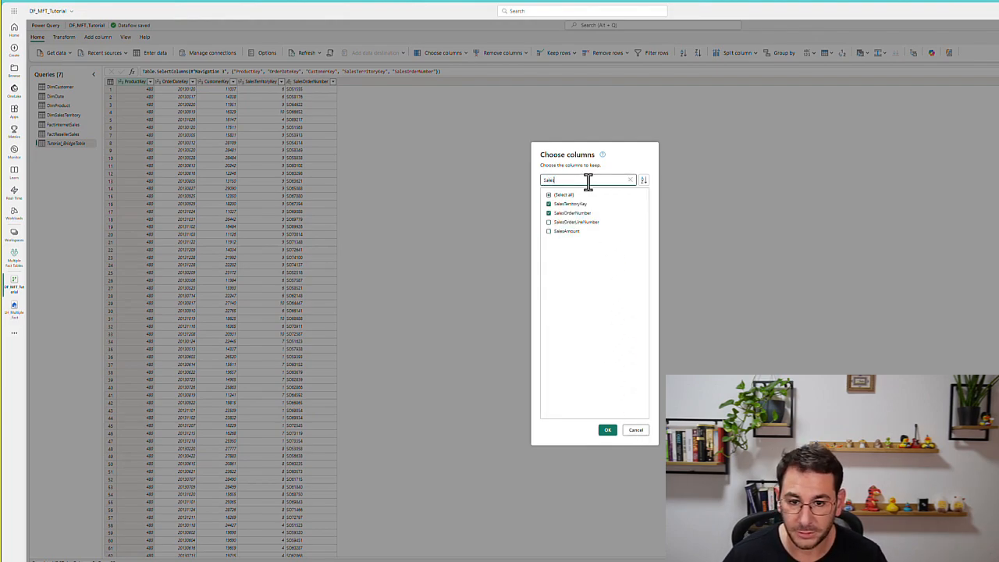
{"action": "key", "text": "BackSpace"}
{"action": "key", "text": "BackSpace"}
{"action": "key", "text": "BackSpace"}
{"action": "key", "text": "BackSpace"}
{"action": "key", "text": "BackSpace"}
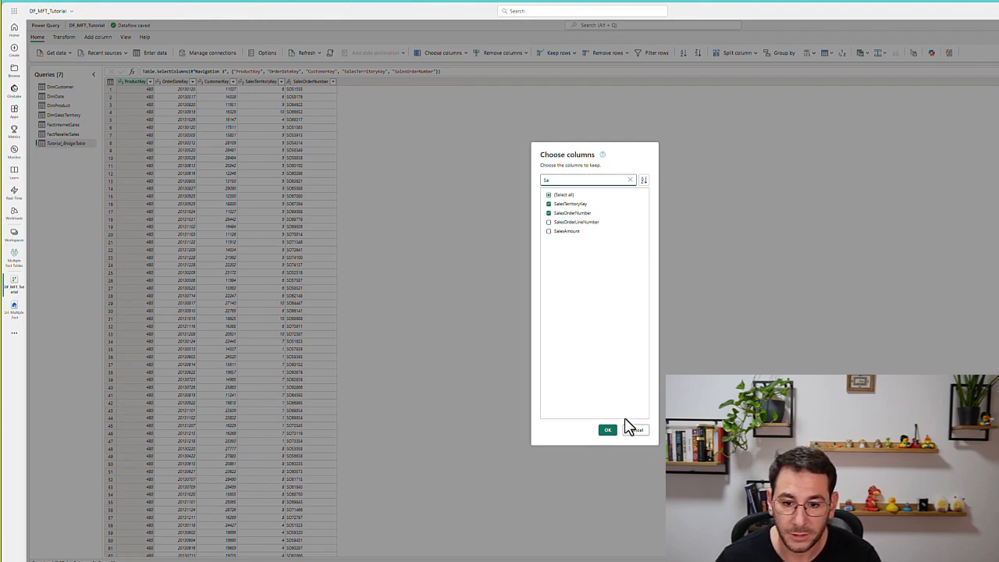
{"action": "left_click", "coordinate": [643, 430]}
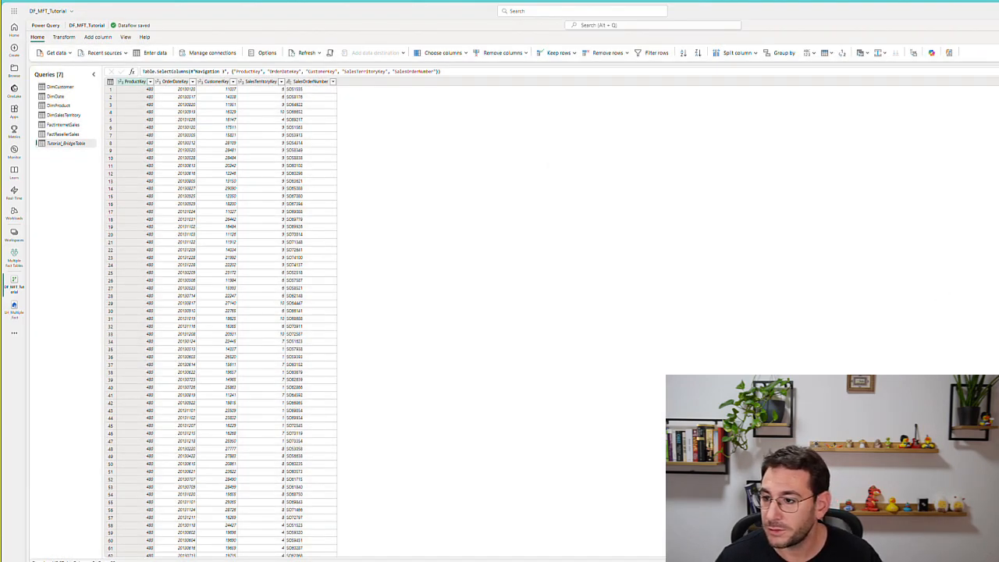
Step: Insert a custom column Sales_Type of type Text with the formula "Internet Sales" after the Navigation 3 step of Tutorial_BridgeTable
{"action": "left_click", "coordinate": [998, 168]}
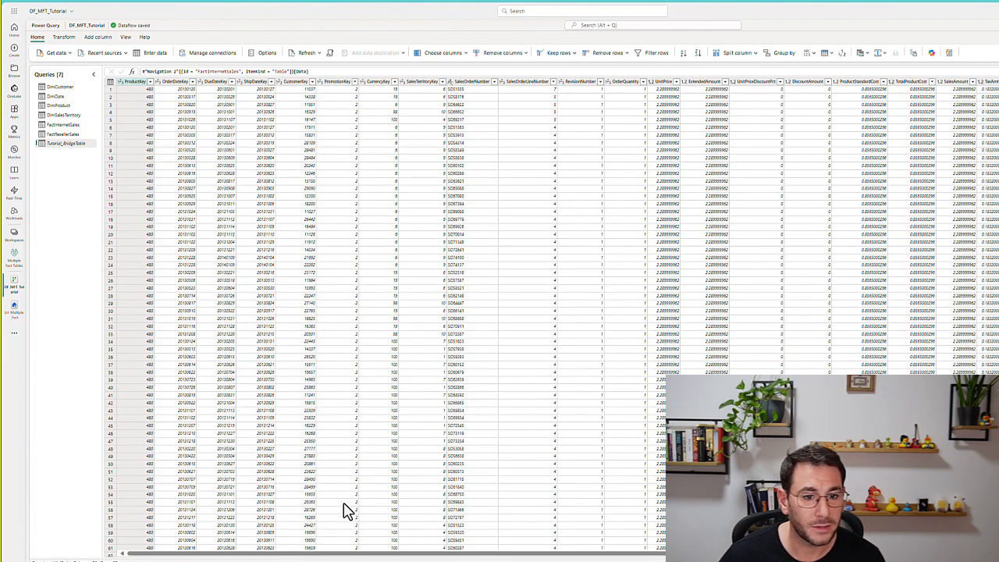
{"action": "left_click_drag", "start_coordinate": [534, 554], "coordinate": [679, 554]}
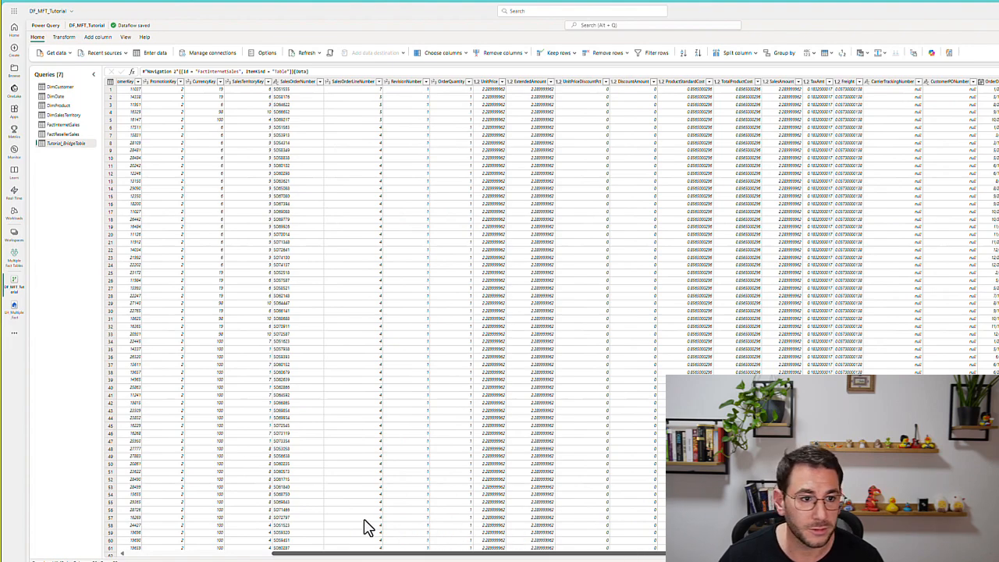
{"action": "scroll", "coordinate": [312, 531], "scroll_direction": "left", "scroll_amount": 5}
{"action": "scroll", "coordinate": [192, 535], "scroll_direction": "left", "scroll_amount": 1}
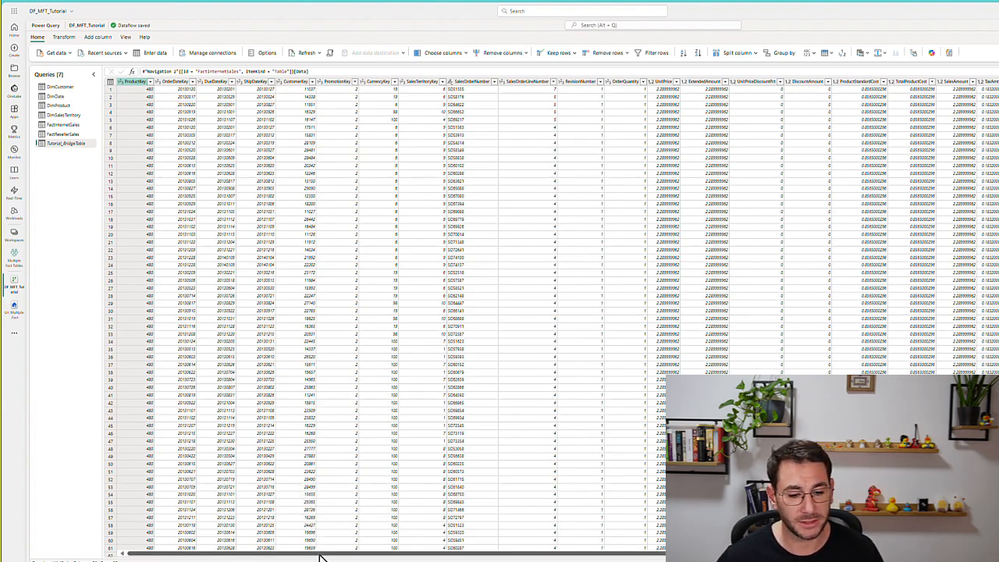
{"action": "scroll", "coordinate": [363, 559], "scroll_direction": "right", "scroll_amount": 5}
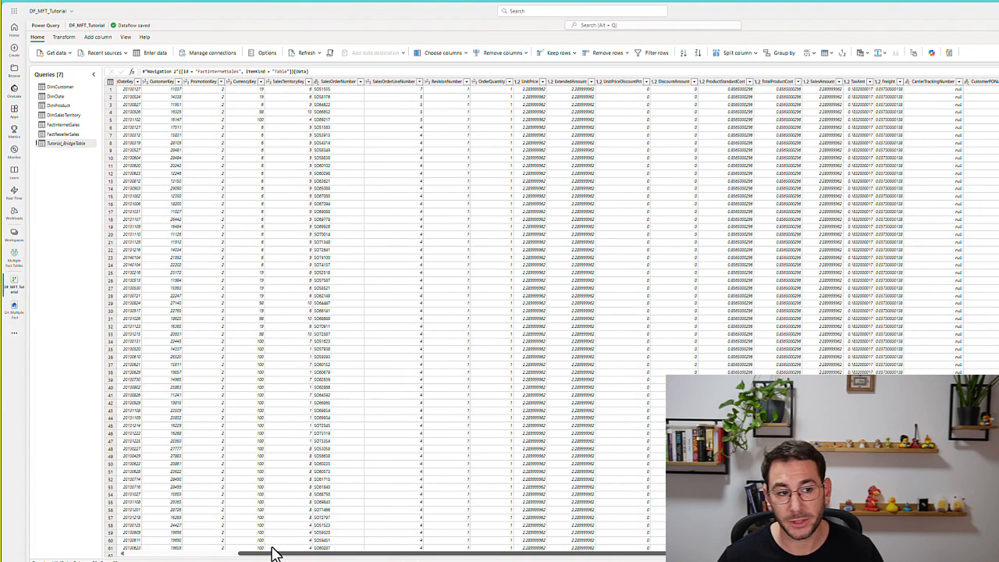
{"action": "scroll", "coordinate": [234, 553], "scroll_direction": "left", "scroll_amount": 2}
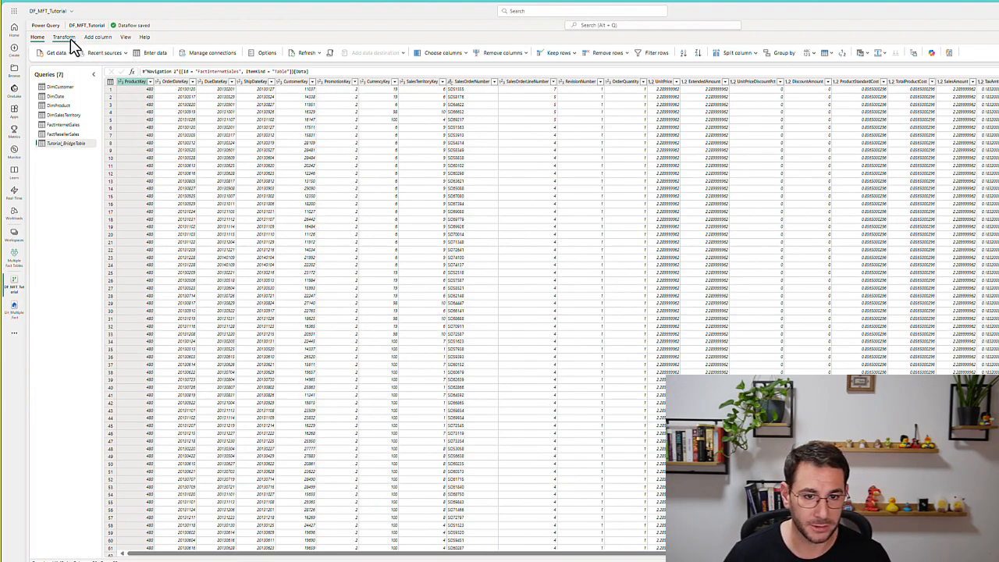
{"action": "left_click", "coordinate": [98, 37]}
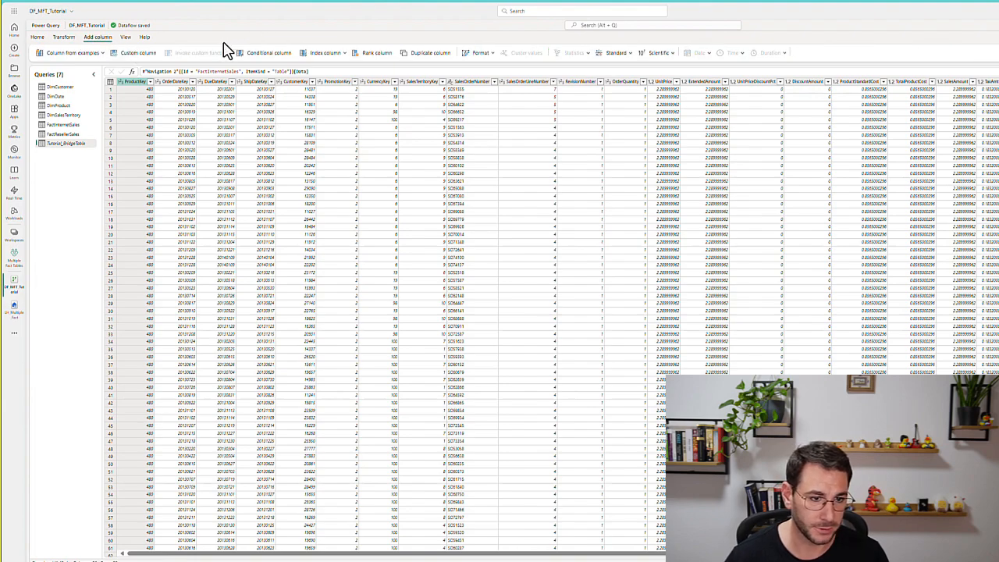
{"action": "left_click", "coordinate": [145, 53]}
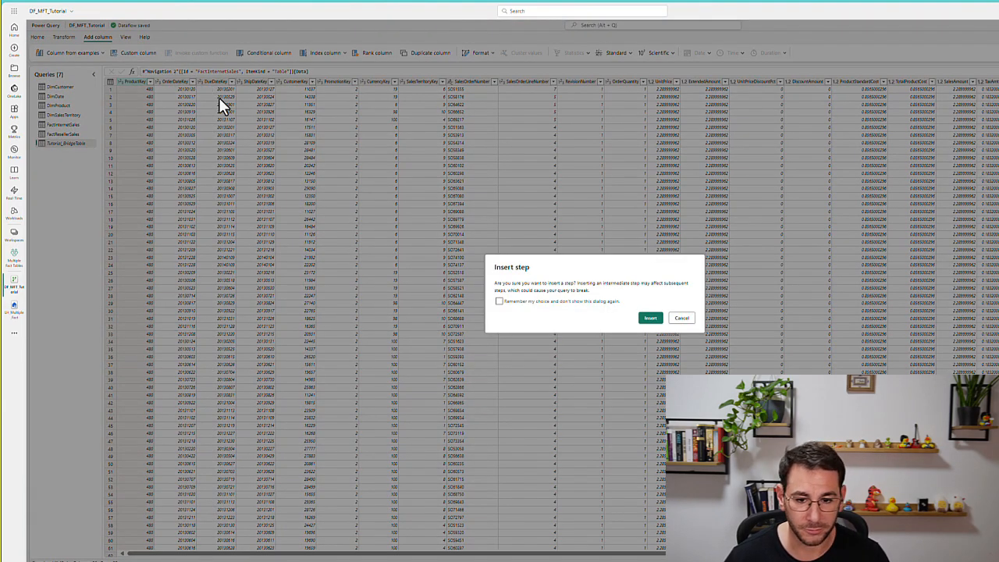
{"action": "left_click", "coordinate": [651, 320]}
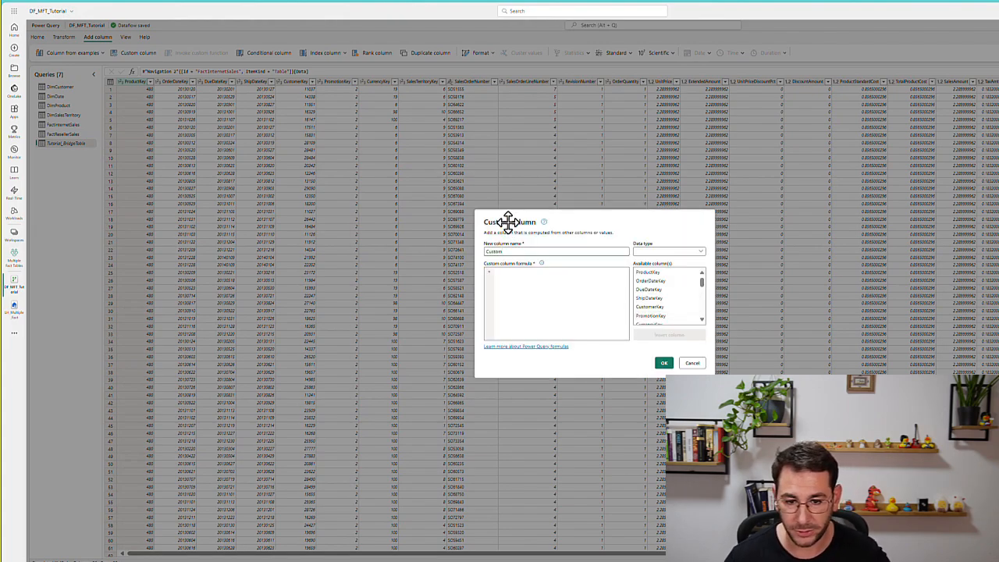
{"action": "double_click", "coordinate": [508, 250]}
{"action": "type", "text": "Sales_Type"}
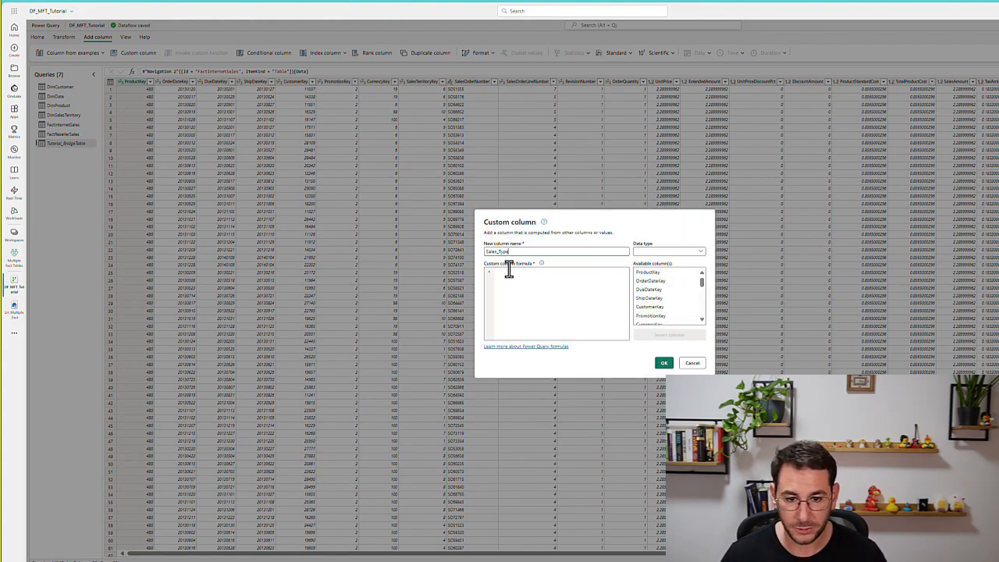
{"action": "left_click", "coordinate": [509, 269]}
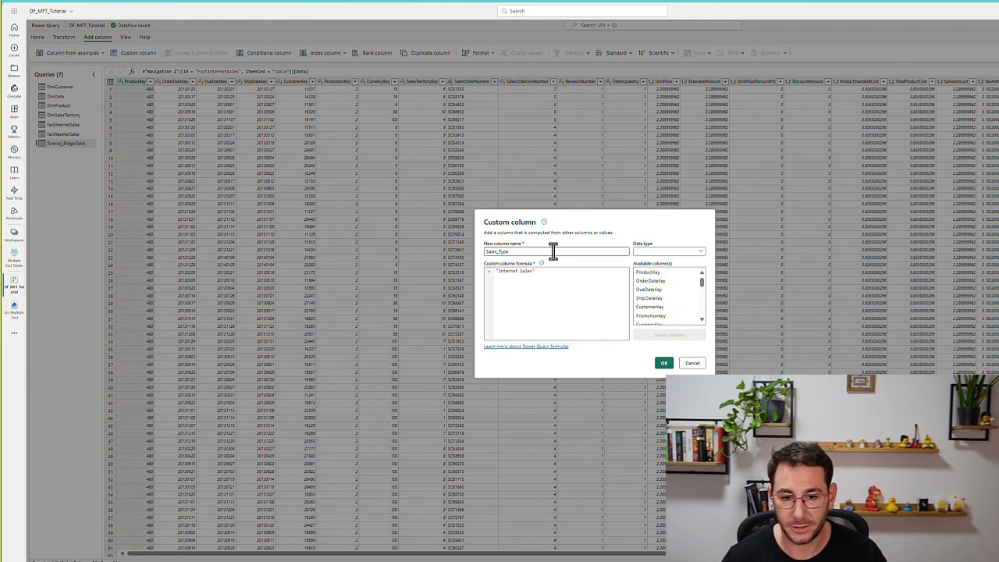
{"action": "left_click", "coordinate": [658, 252]}
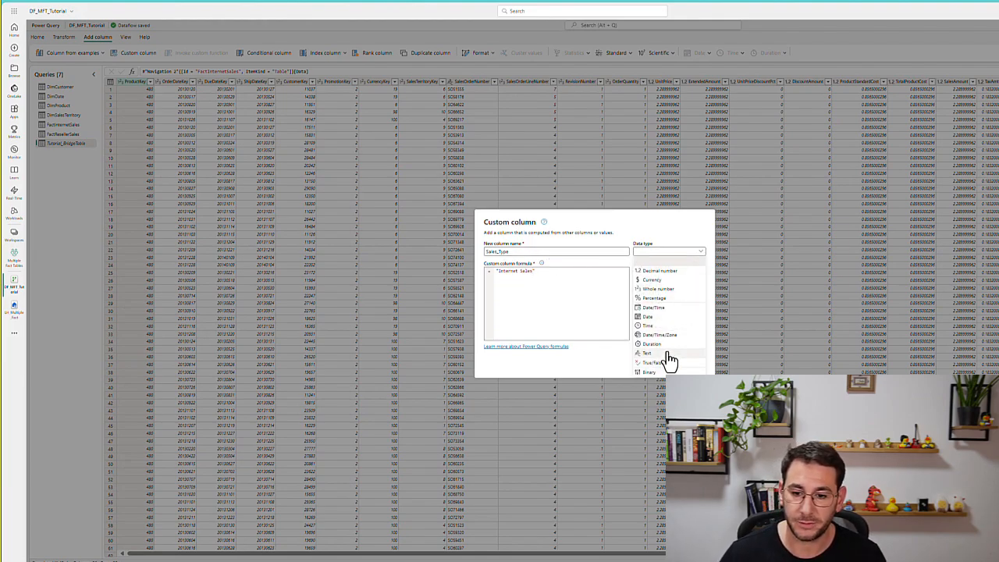
{"action": "left_click", "coordinate": [667, 354]}
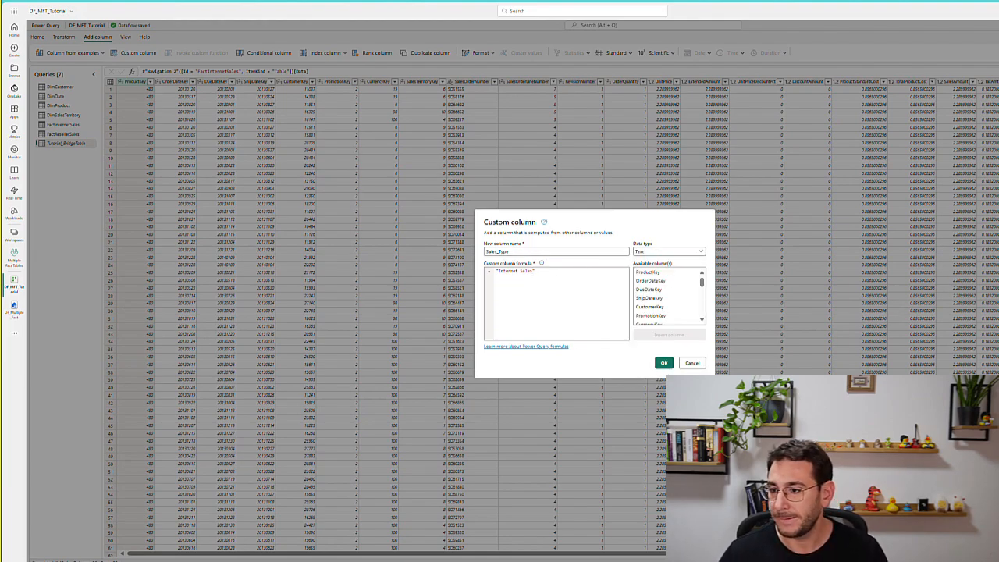
{"action": "left_click", "coordinate": [663, 363]}
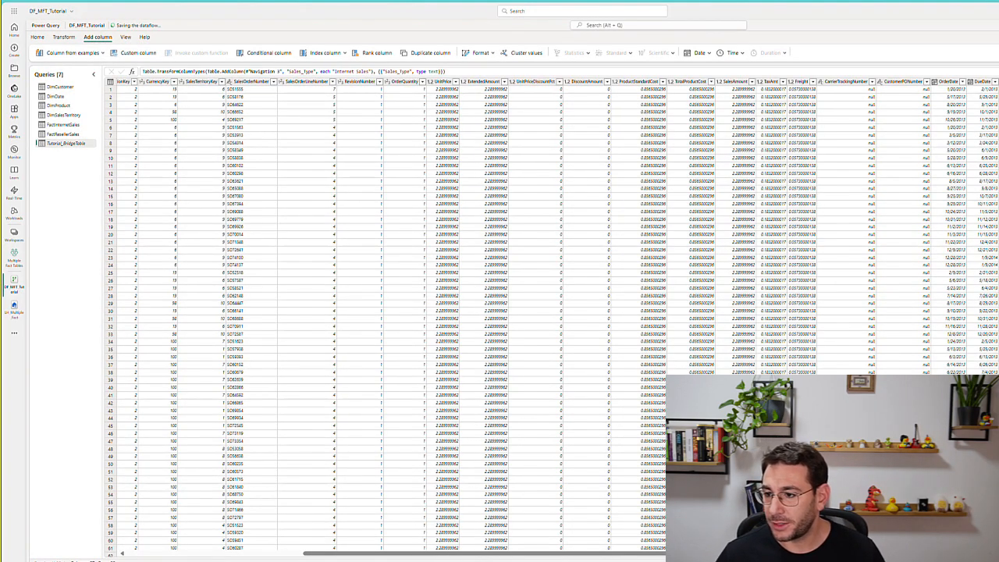
Step: Include Sales_Type among the kept columns in the Choose columns step that precedes the append in Tutorial_BridgeTable
{"action": "scroll", "coordinate": [551, 317], "scroll_direction": "left", "scroll_amount": 1}
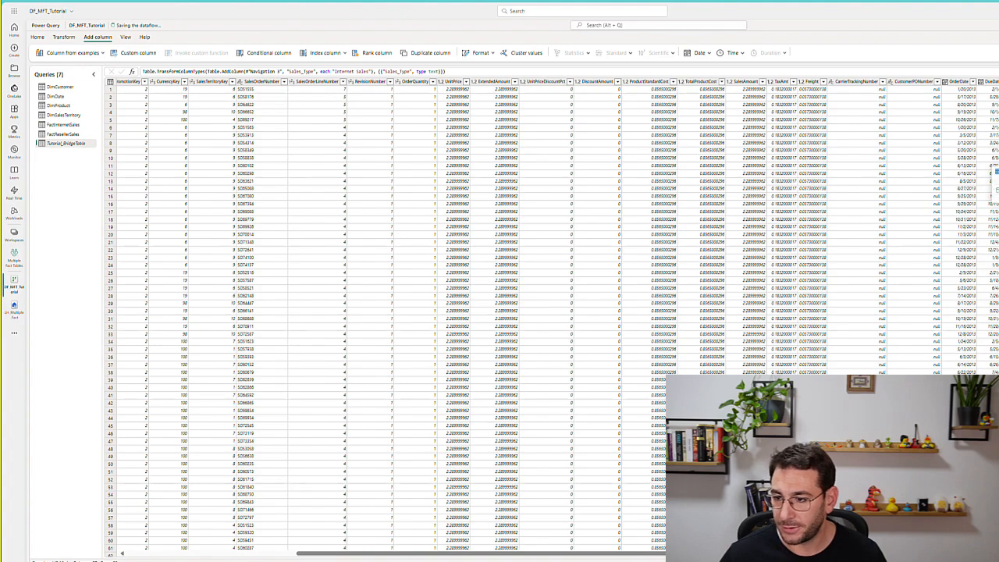
{"action": "key", "text": "ctrl+k"}
{"action": "left_click", "coordinate": [594, 181]}
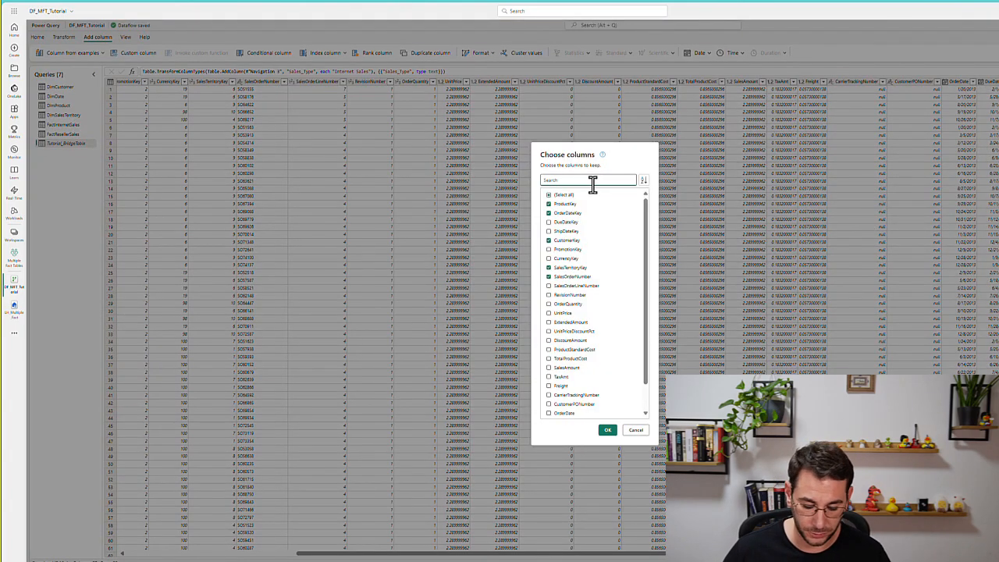
{"action": "left_click", "coordinate": [550, 204]}
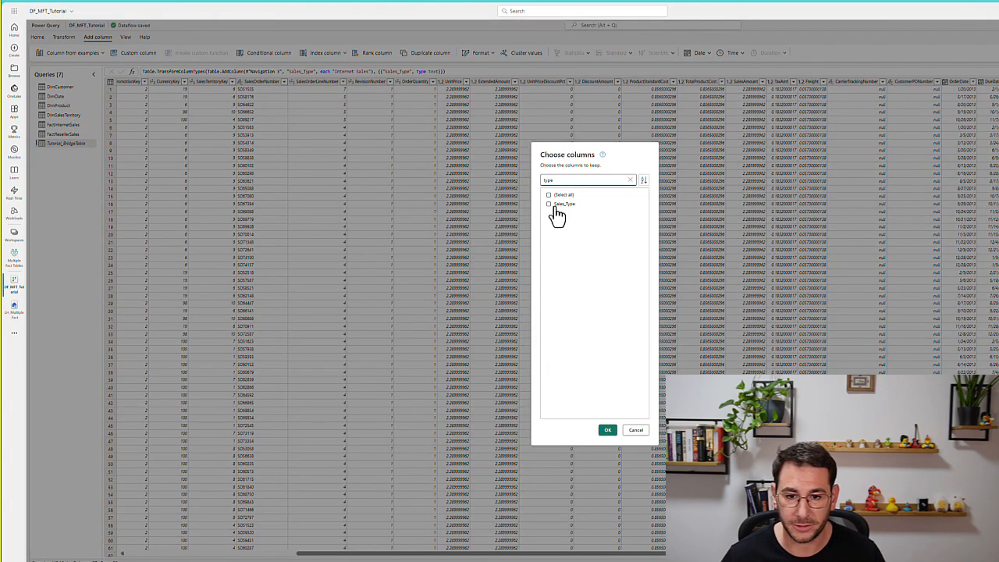
{"action": "left_click", "coordinate": [631, 180]}
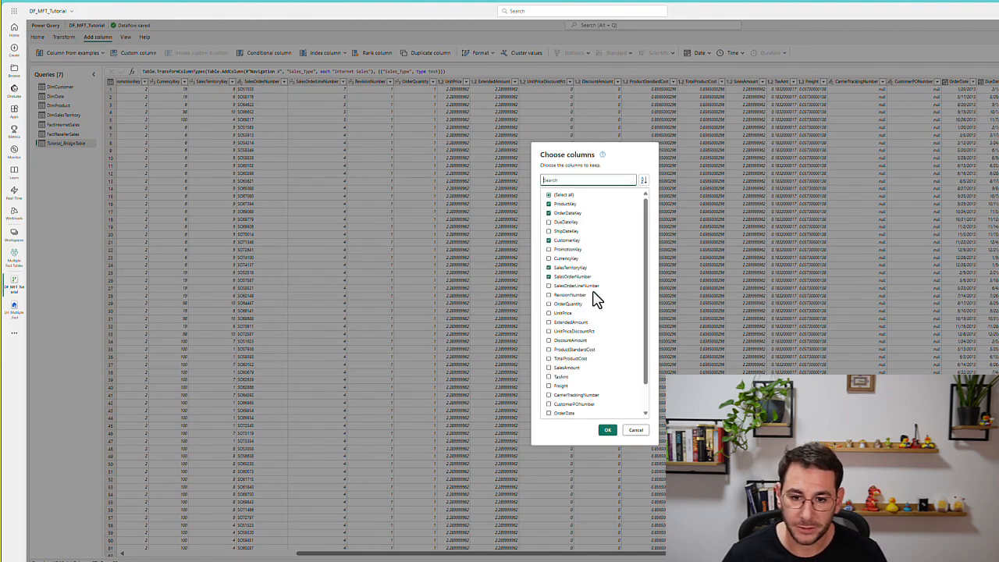
{"action": "left_click", "coordinate": [609, 432]}
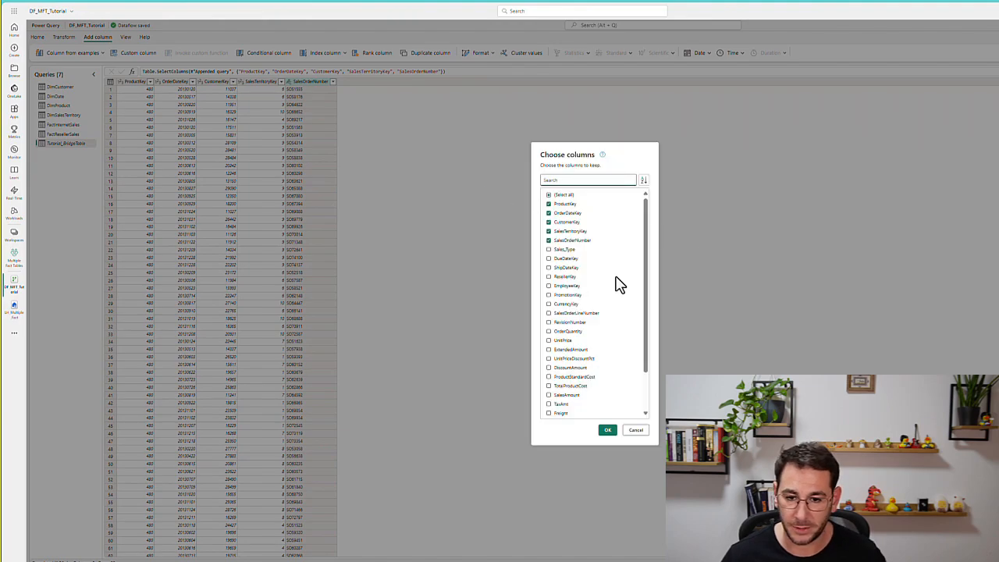
Step: Include Sales_Type among the kept columns in the Choose columns step that follows the append
{"action": "left_click", "coordinate": [591, 181]}
{"action": "left_click", "coordinate": [564, 250]}
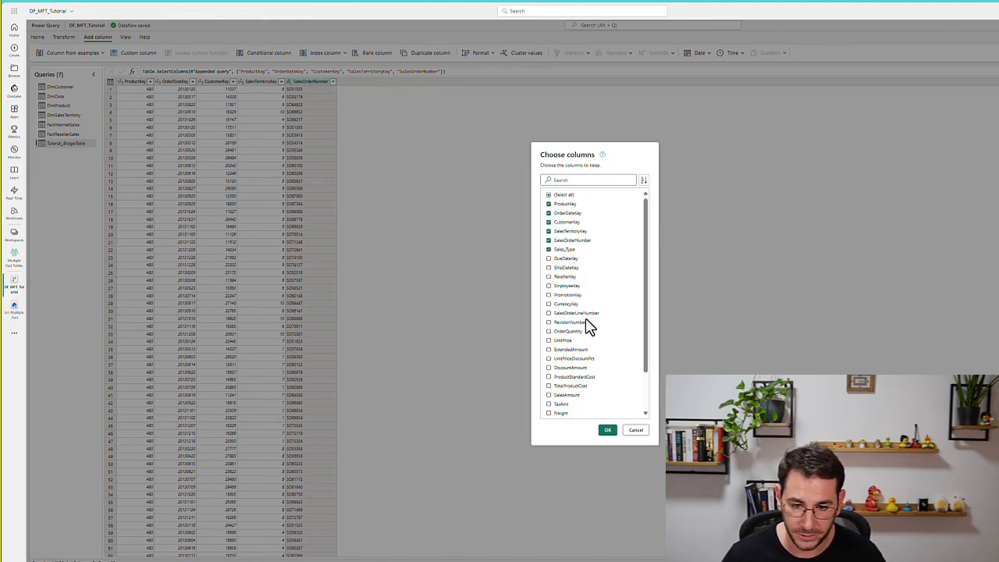
{"action": "left_click", "coordinate": [607, 434]}
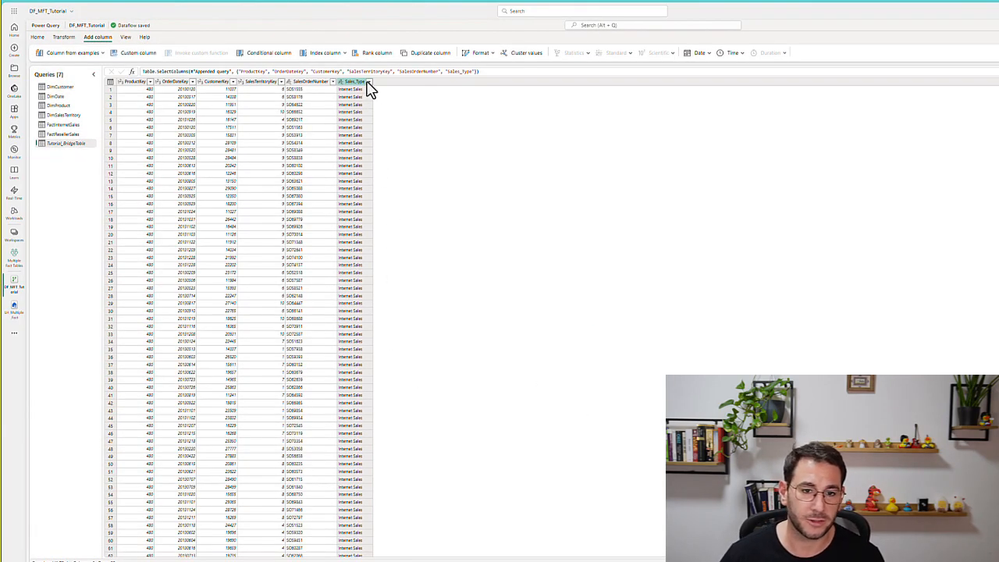
Step: Check the full list of distinct values in the Sales_Type column, leaving it unfiltered
{"action": "left_click", "coordinate": [369, 82]}
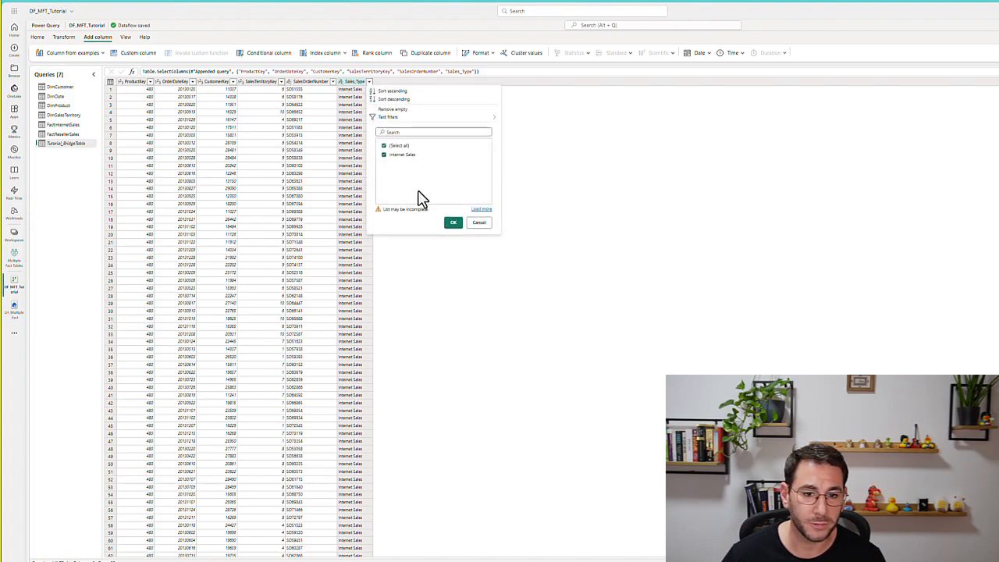
{"action": "left_click", "coordinate": [481, 209]}
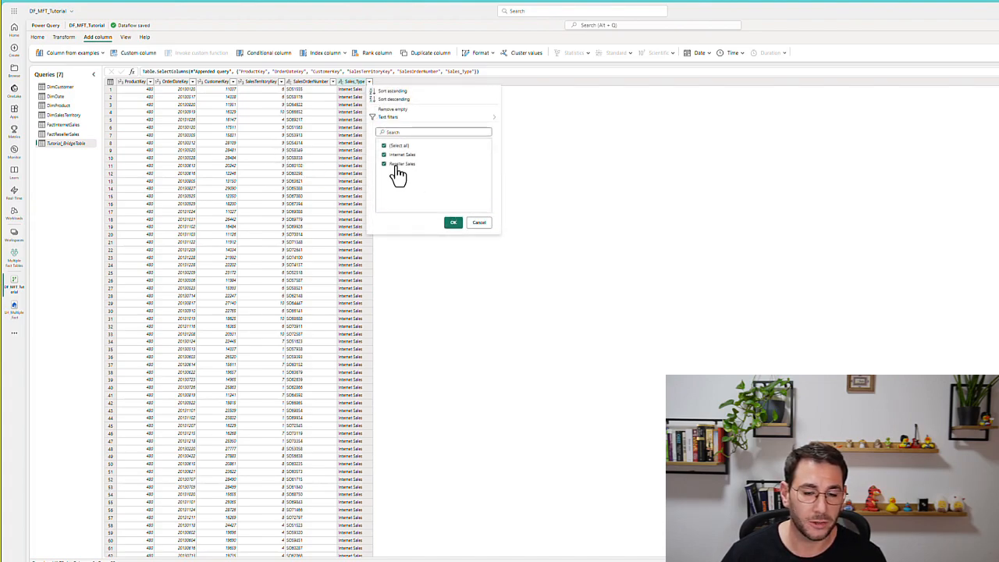
{"action": "left_click", "coordinate": [479, 225]}
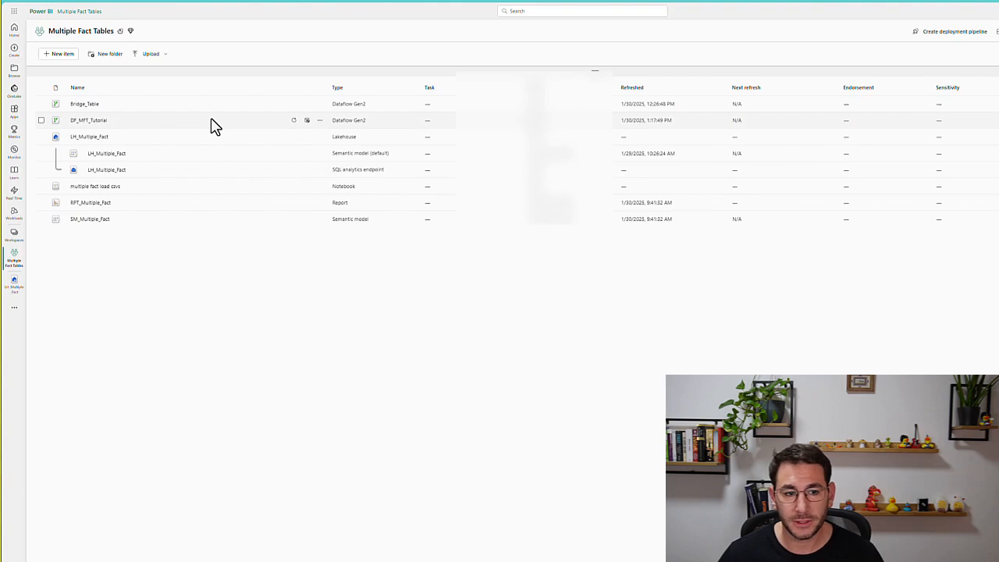
Step: Open the LH_Multiple_Fact lakehouse, refresh it and check the Tutorial_BridgeTable data for the Sales_Type column
{"action": "left_click", "coordinate": [102, 138]}
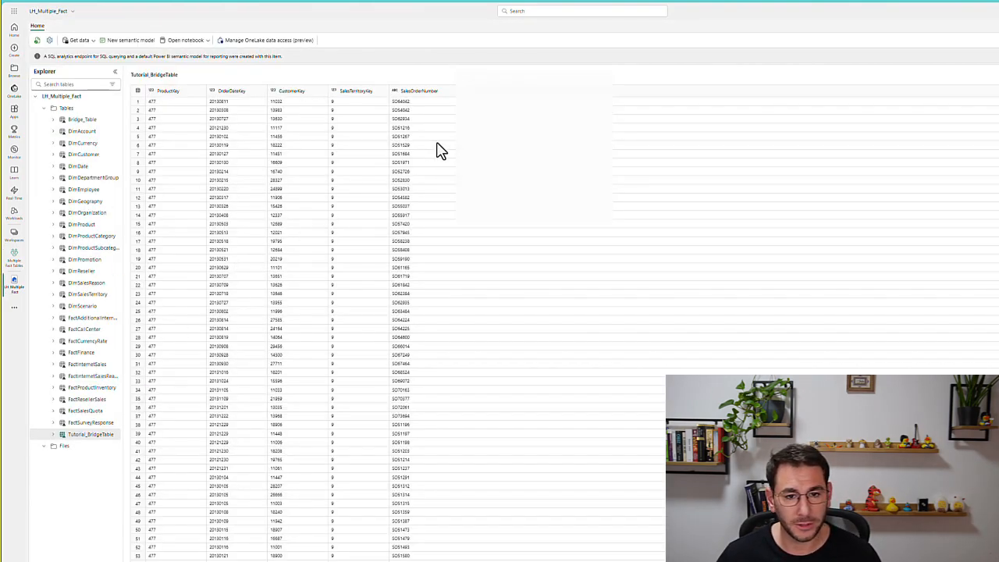
{"action": "left_click", "coordinate": [36, 41]}
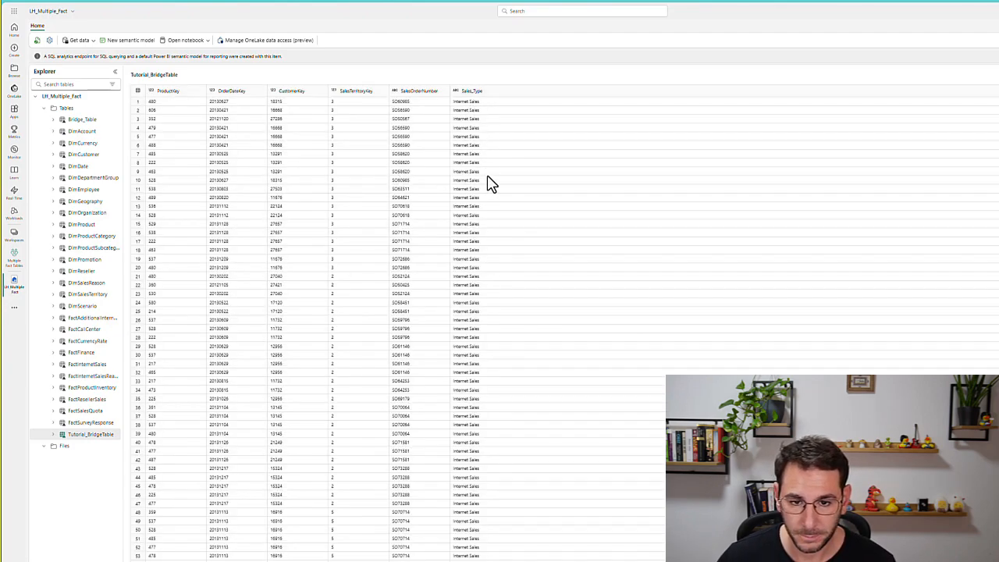
{"action": "scroll", "coordinate": [529, 178], "scroll_direction": "down", "scroll_amount": 10}
{"action": "scroll", "coordinate": [529, 177], "scroll_direction": "up", "scroll_amount": 10}
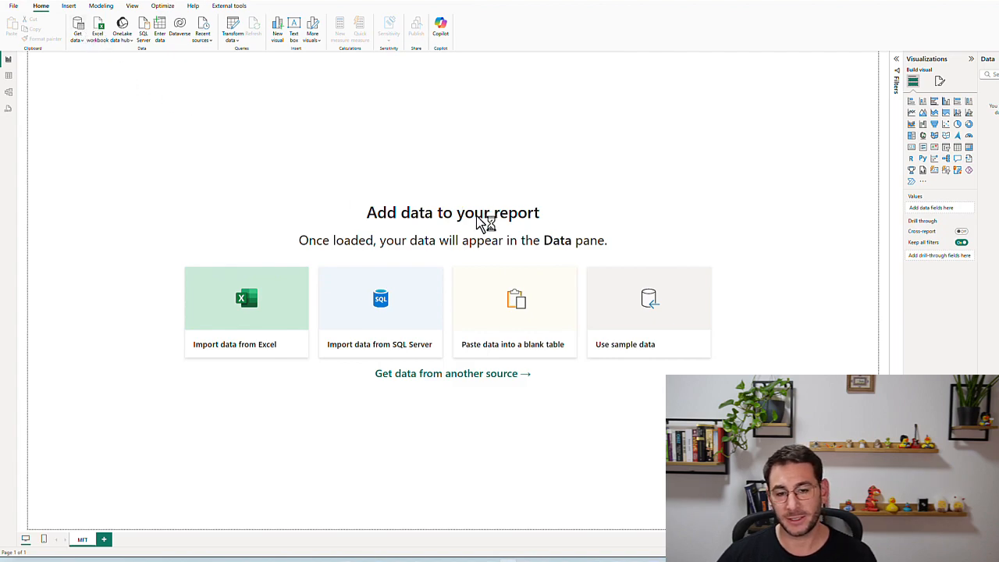
Step: Connect to the SQL endpoint of the LH_Multiple_Fact lakehouse as a Microsoft Fabric data source
{"action": "left_click", "coordinate": [447, 224]}
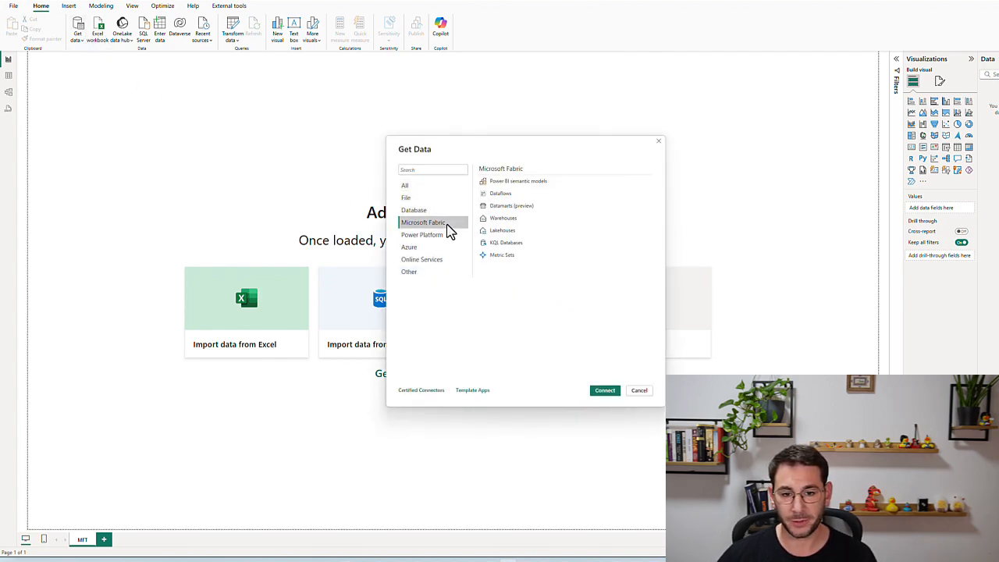
{"action": "left_click", "coordinate": [531, 234]}
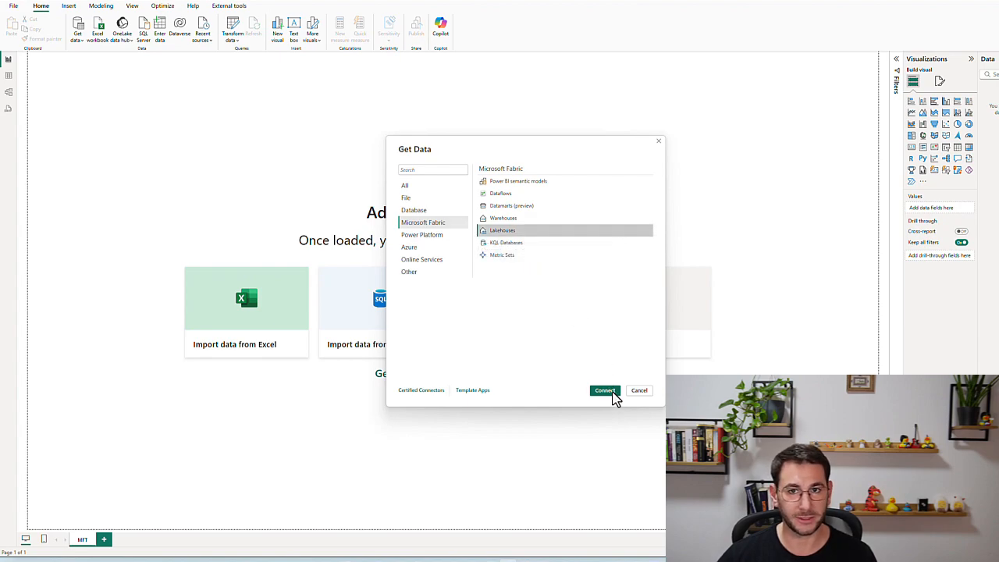
{"action": "left_click", "coordinate": [605, 390]}
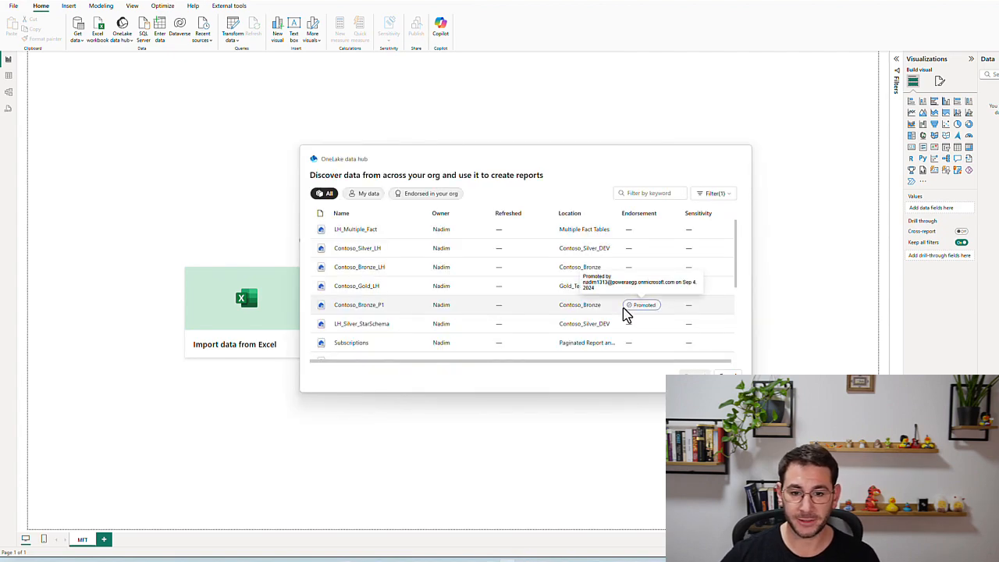
{"action": "left_click", "coordinate": [372, 235]}
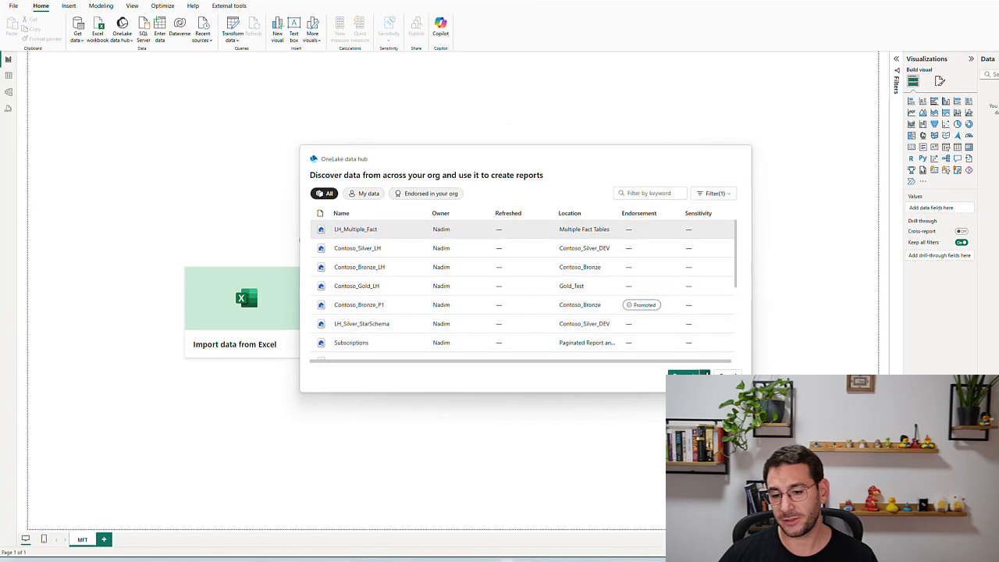
{"action": "left_click", "coordinate": [698, 372]}
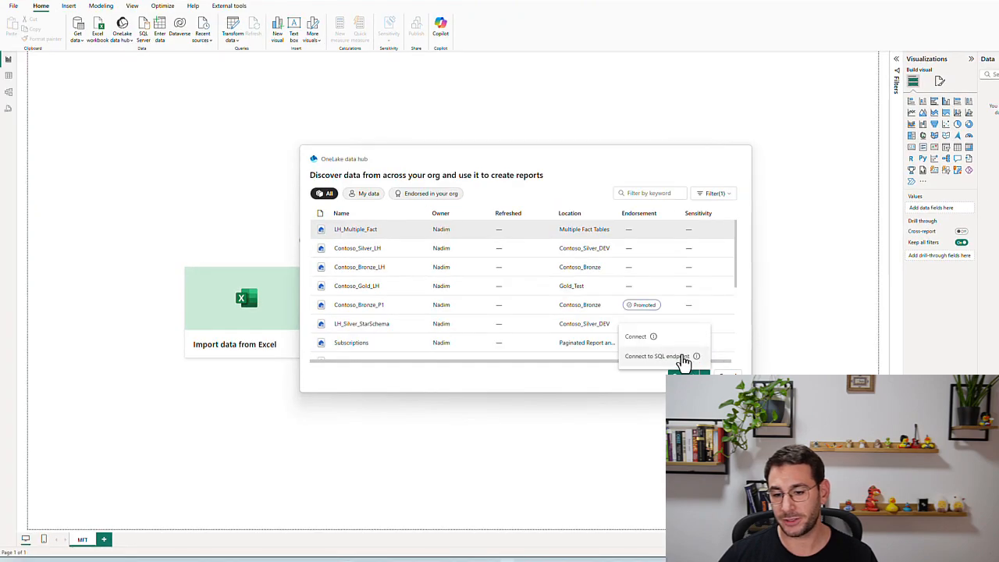
{"action": "left_click", "coordinate": [697, 363]}
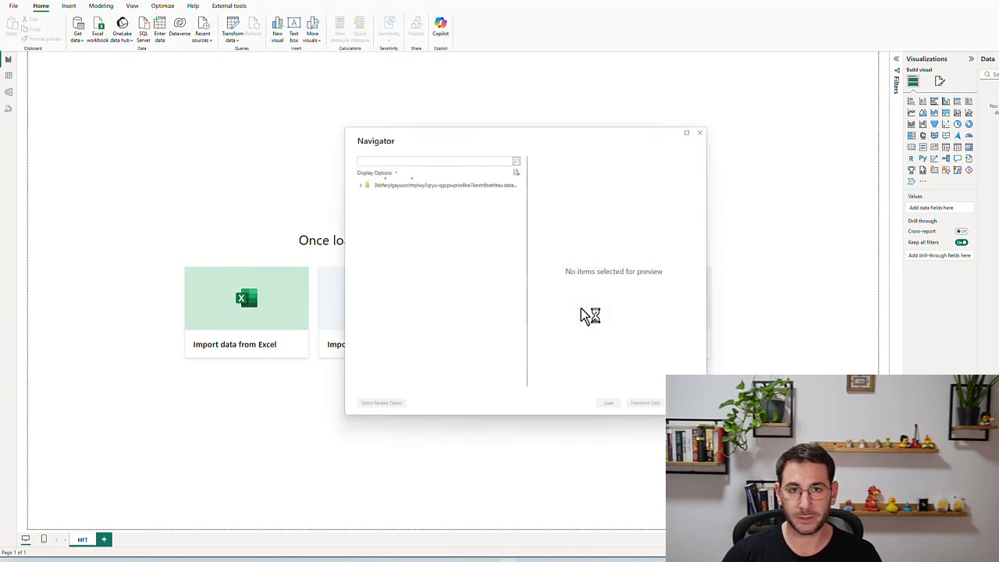
Step: Select the Tutorial_BridgeTable, FactResellerSales and FactInternetSales tables for import from the lakehouse
{"action": "scroll", "coordinate": [481, 277], "scroll_direction": "down", "scroll_amount": 7}
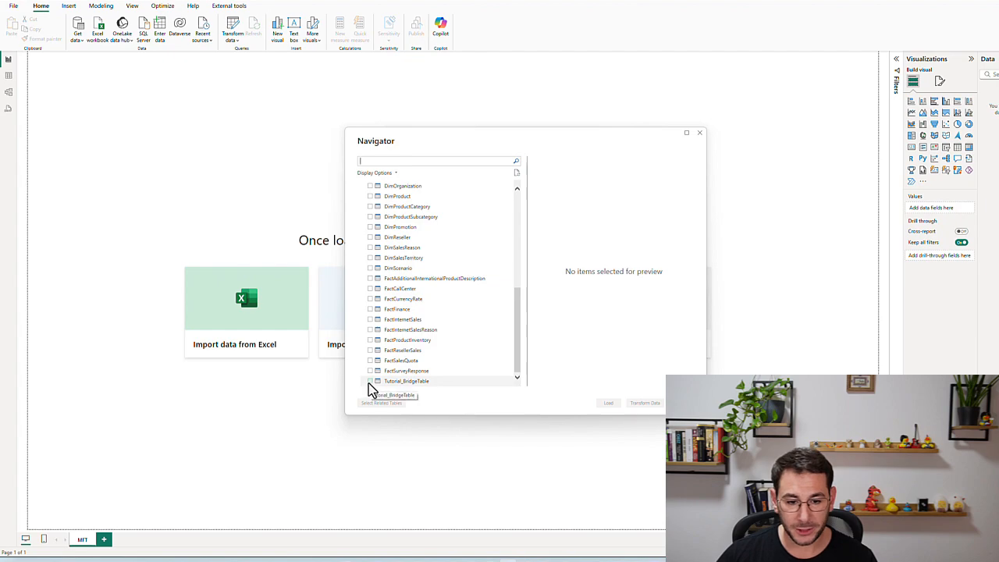
{"action": "left_click", "coordinate": [370, 381]}
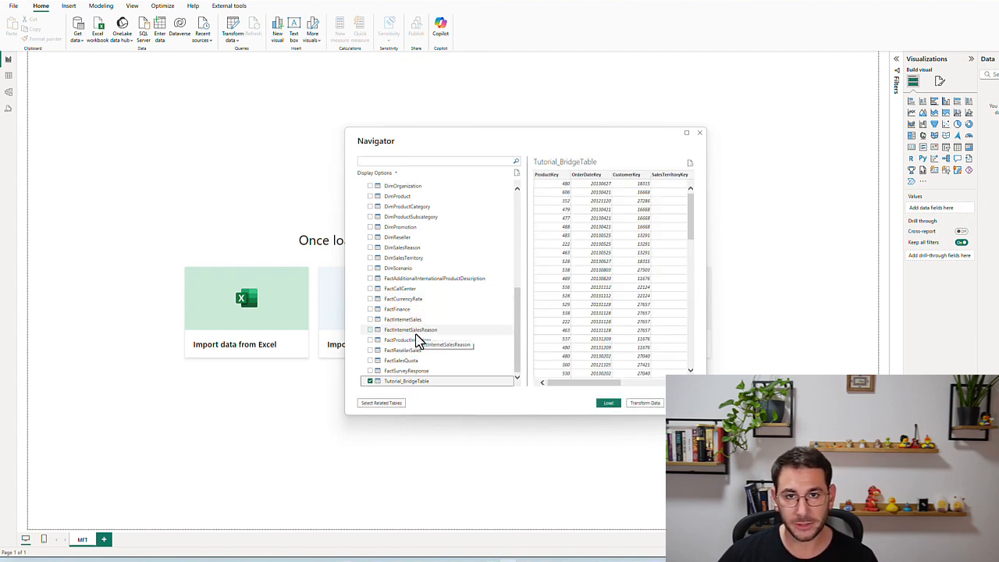
{"action": "left_click", "coordinate": [371, 351]}
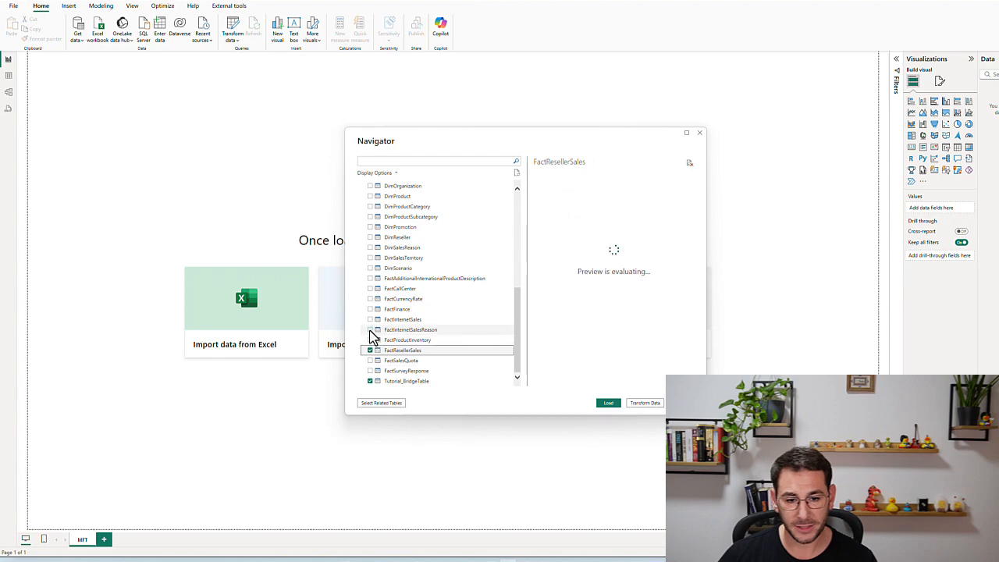
{"action": "left_click", "coordinate": [371, 320]}
Step: Add the dimension tables DimSalesTerritory, DimProduct, DimDate and DimCustomer to the table selection
{"action": "scroll", "coordinate": [375, 329], "scroll_direction": "up", "scroll_amount": 2}
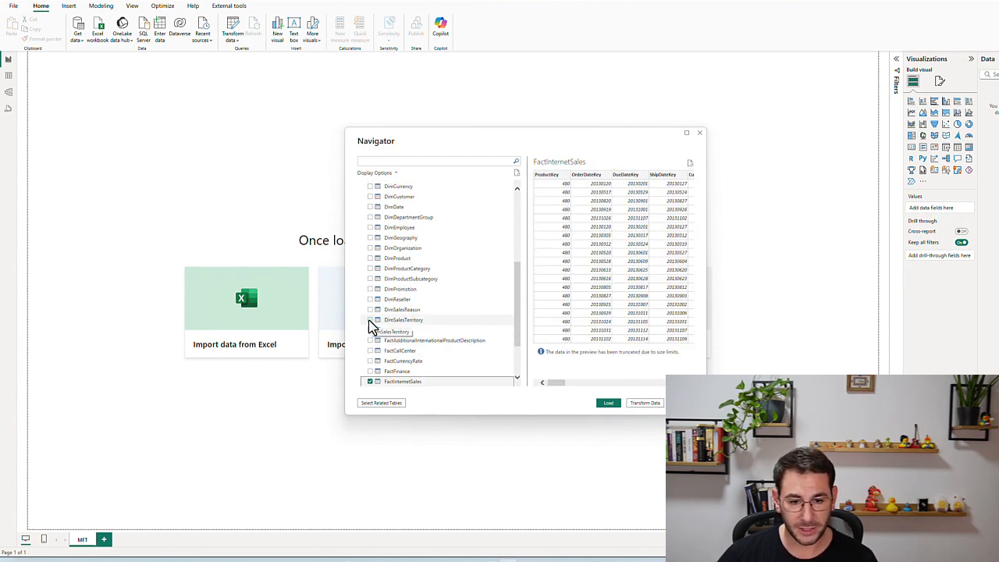
{"action": "left_click", "coordinate": [371, 321]}
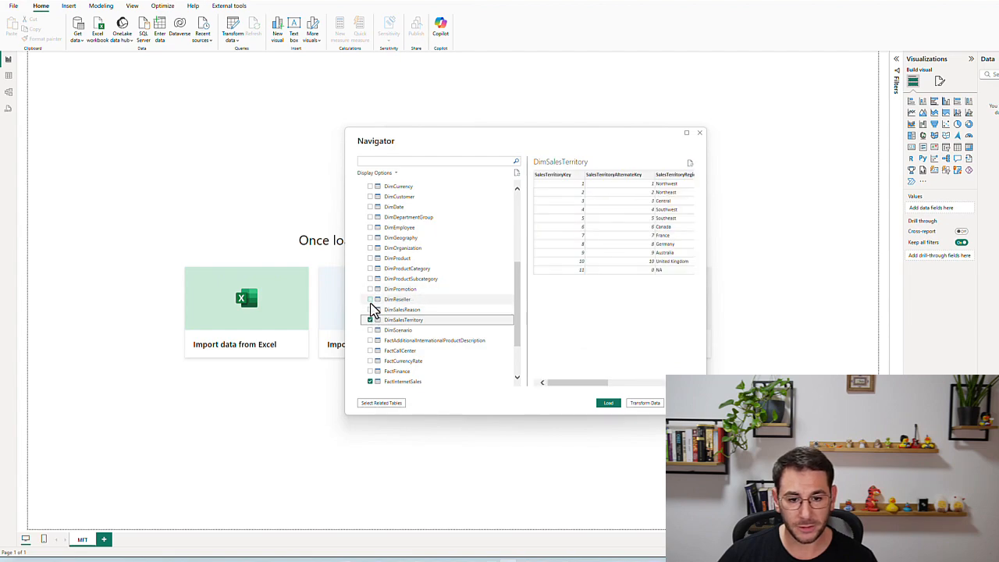
{"action": "left_click", "coordinate": [372, 258]}
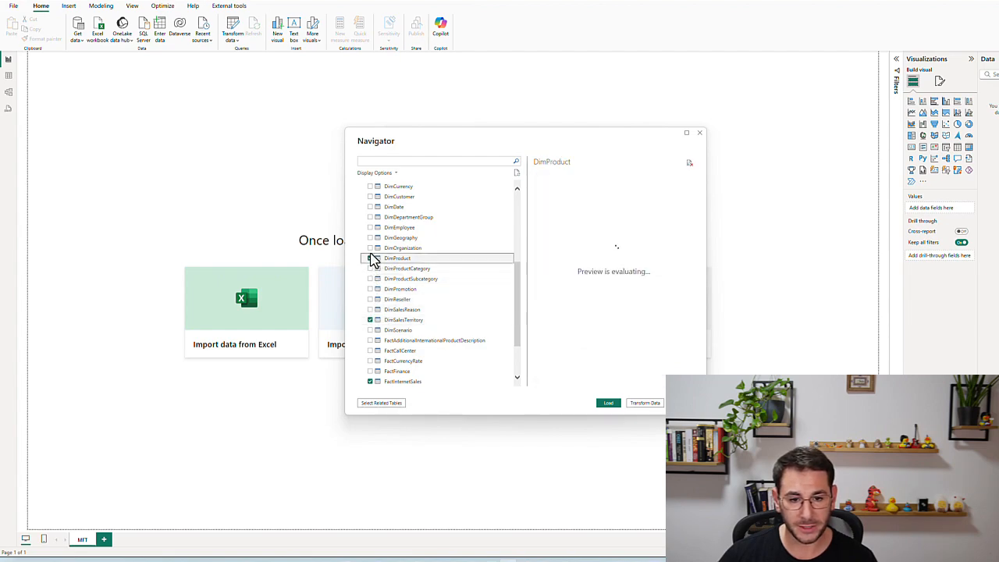
{"action": "left_click", "coordinate": [373, 207]}
{"action": "left_click", "coordinate": [370, 198]}
{"action": "scroll", "coordinate": [427, 268], "scroll_direction": "up", "scroll_amount": 2}
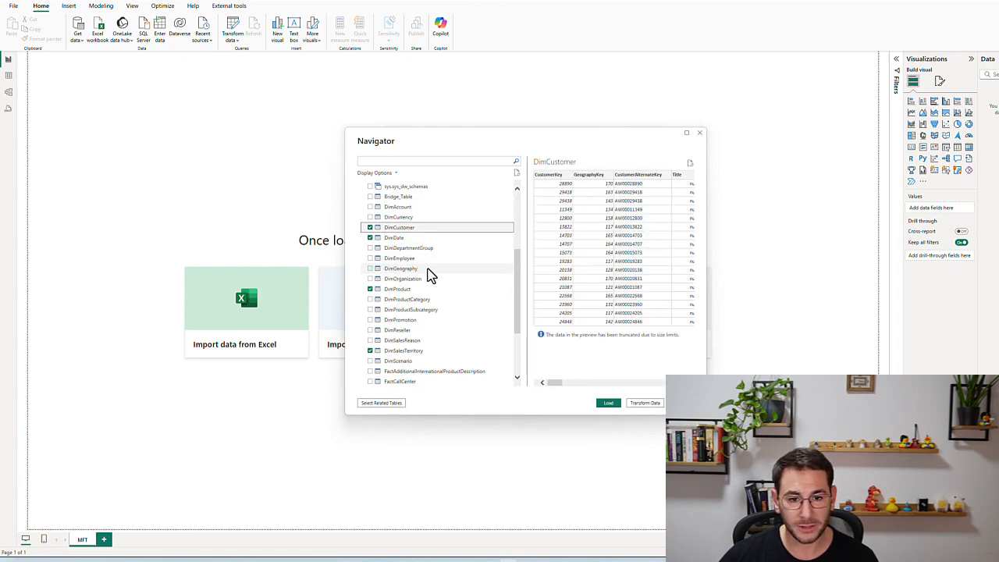
Step: Open the selected tables for transformation in Power Query, using Import as the connection mode
{"action": "scroll", "coordinate": [421, 234], "scroll_direction": "down", "scroll_amount": 2}
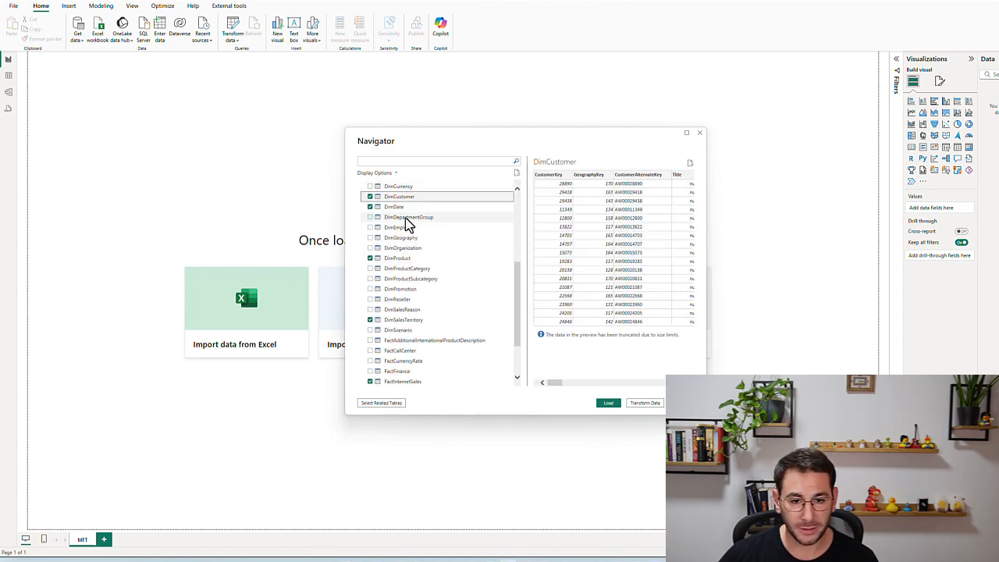
{"action": "scroll", "coordinate": [440, 320], "scroll_direction": "down", "scroll_amount": 2}
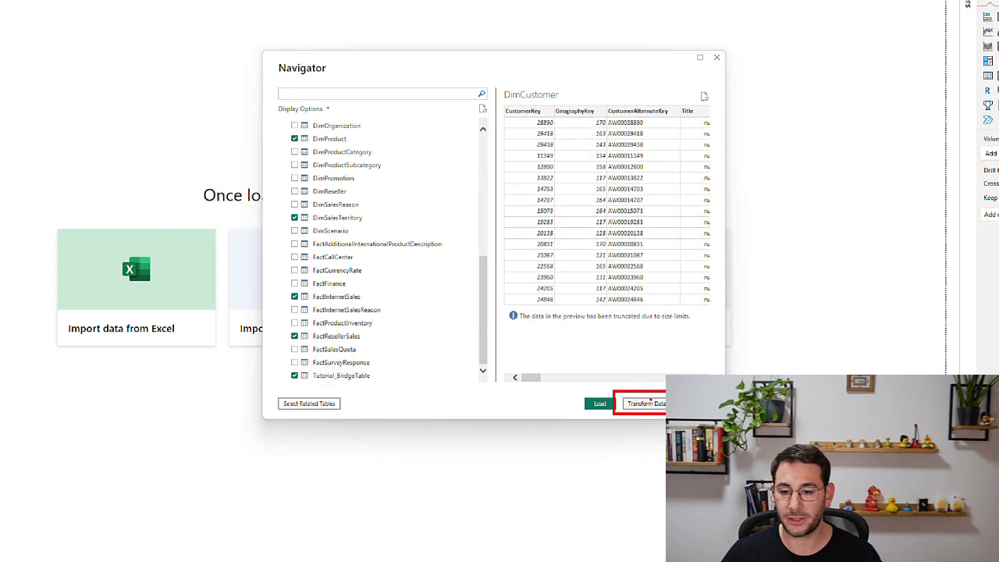
{"action": "left_click", "coordinate": [645, 403]}
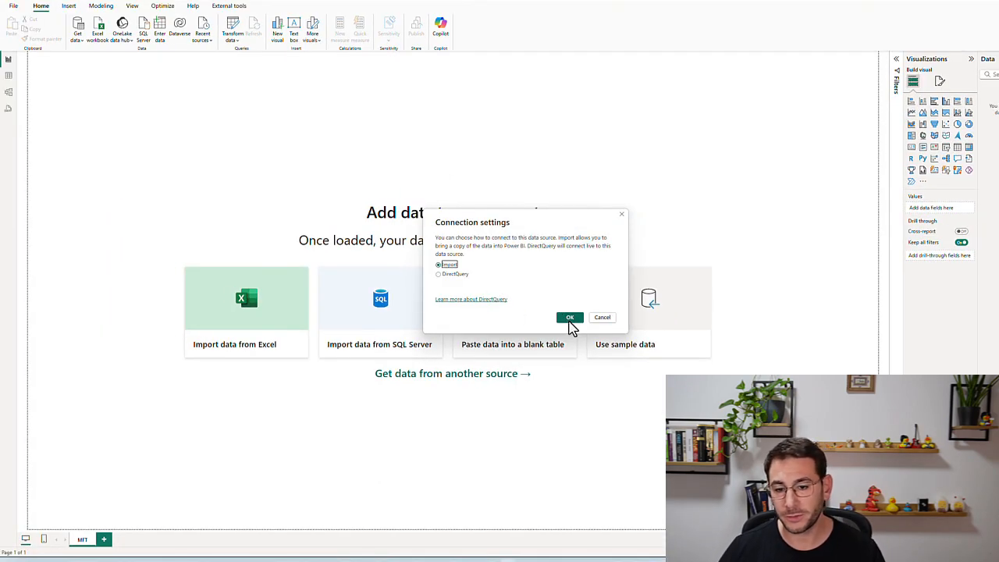
{"action": "left_click", "coordinate": [569, 318]}
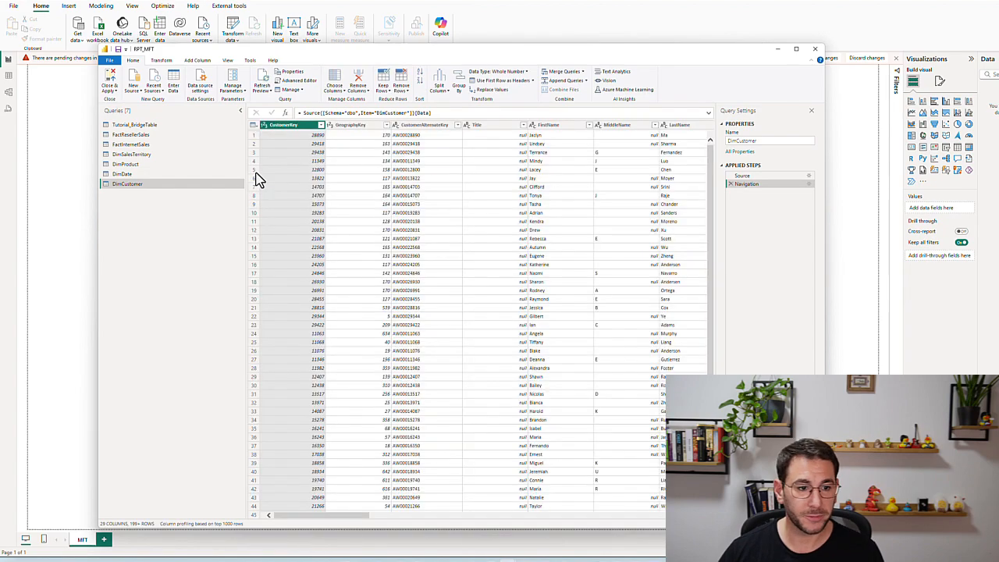
Step: Filter null values out of the ProductKey column in the DimProduct query
{"action": "left_click", "coordinate": [178, 164]}
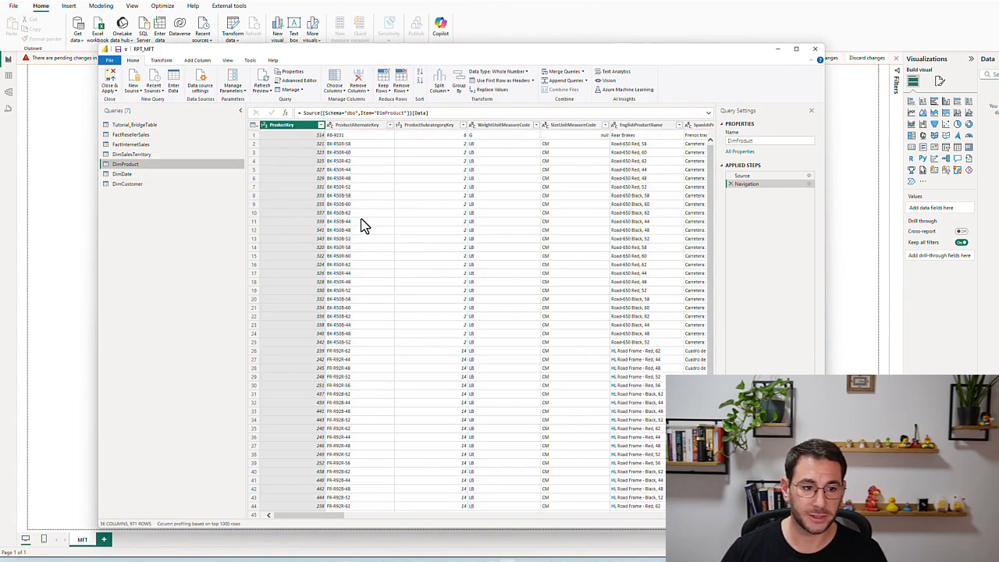
{"action": "left_click", "coordinate": [320, 126]}
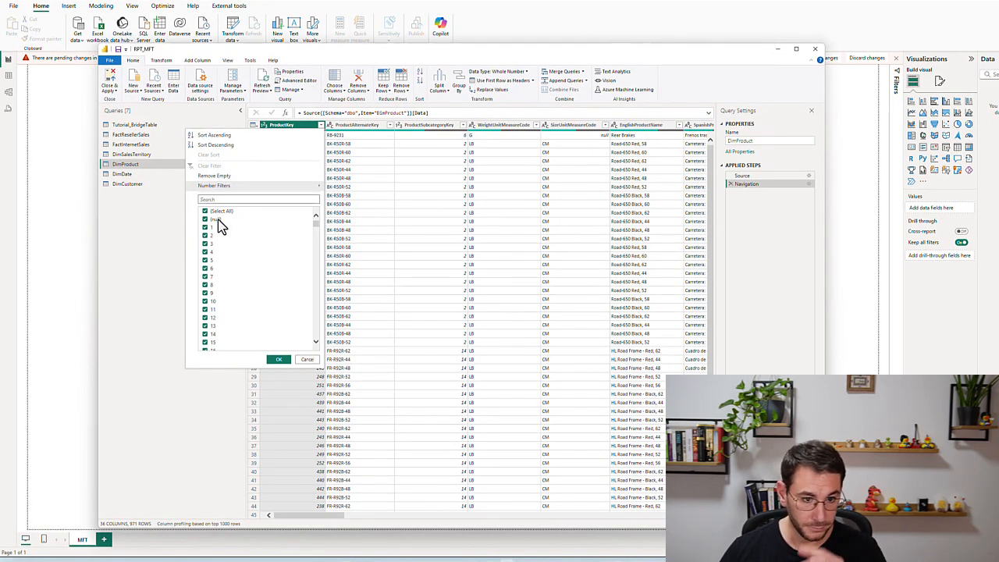
{"action": "left_click", "coordinate": [217, 221]}
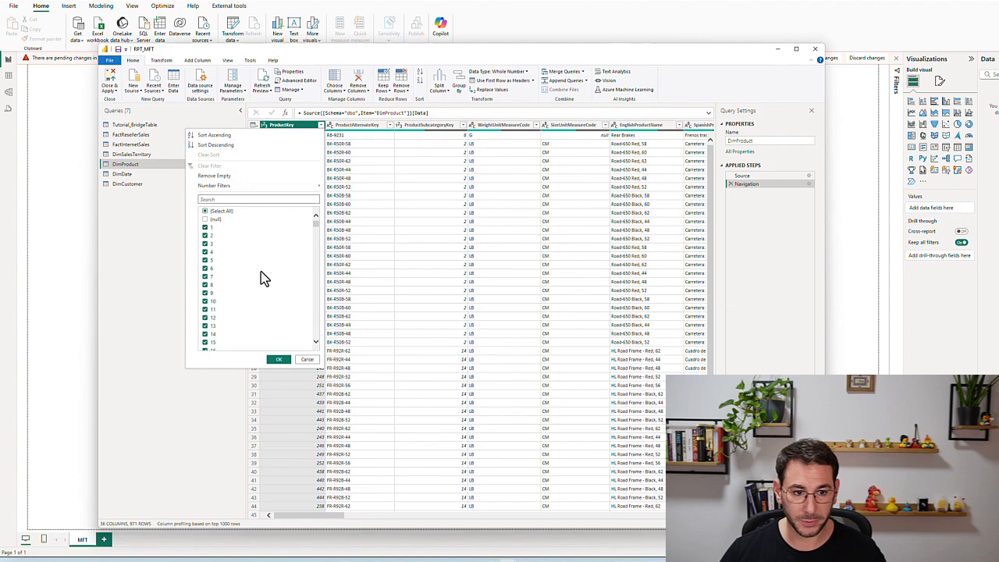
{"action": "left_click", "coordinate": [280, 360]}
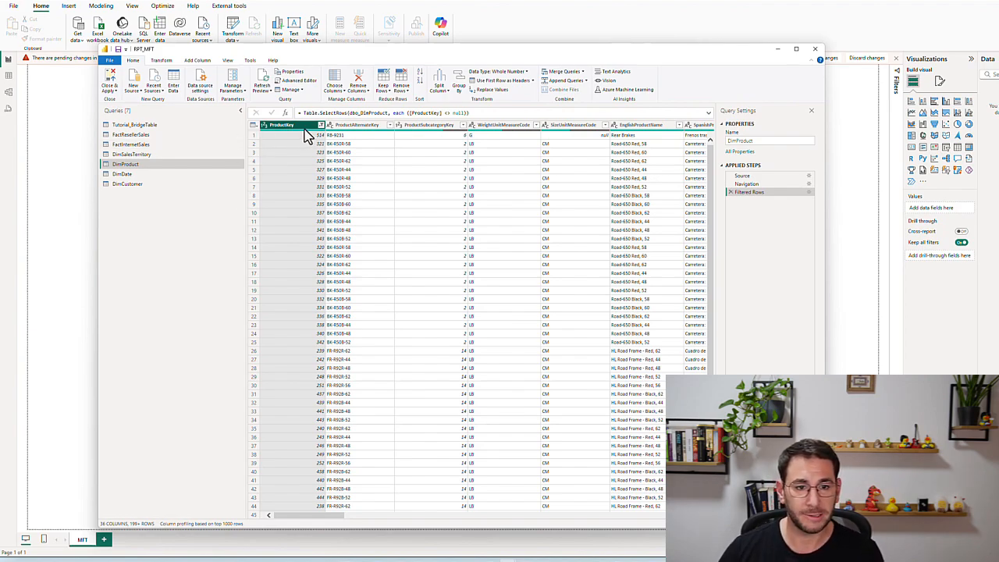
Step: Show column quality in the data preview for DimProduct, leaving column profile switched off
{"action": "left_click", "coordinate": [227, 61]}
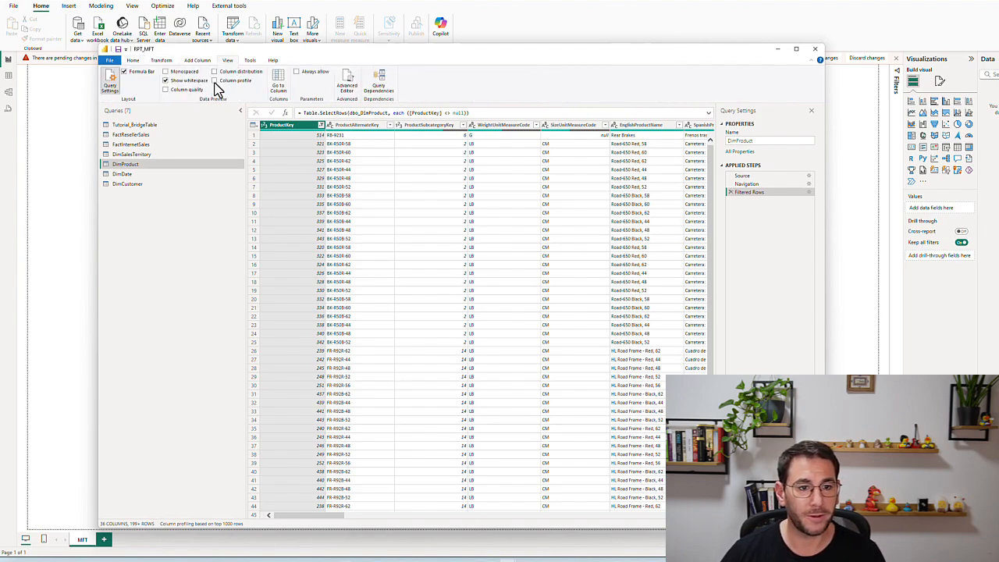
{"action": "left_click", "coordinate": [214, 81]}
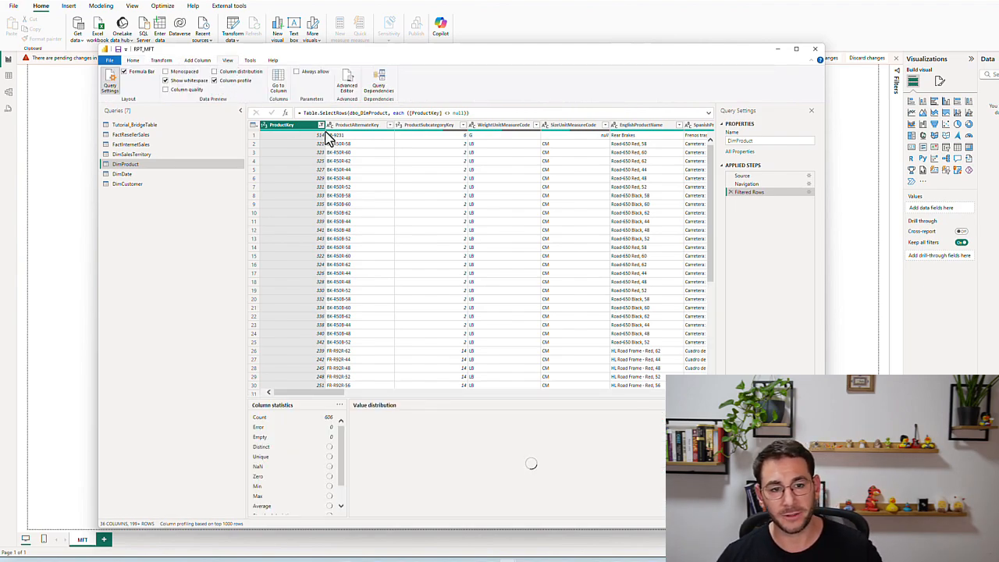
{"action": "left_click", "coordinate": [188, 89]}
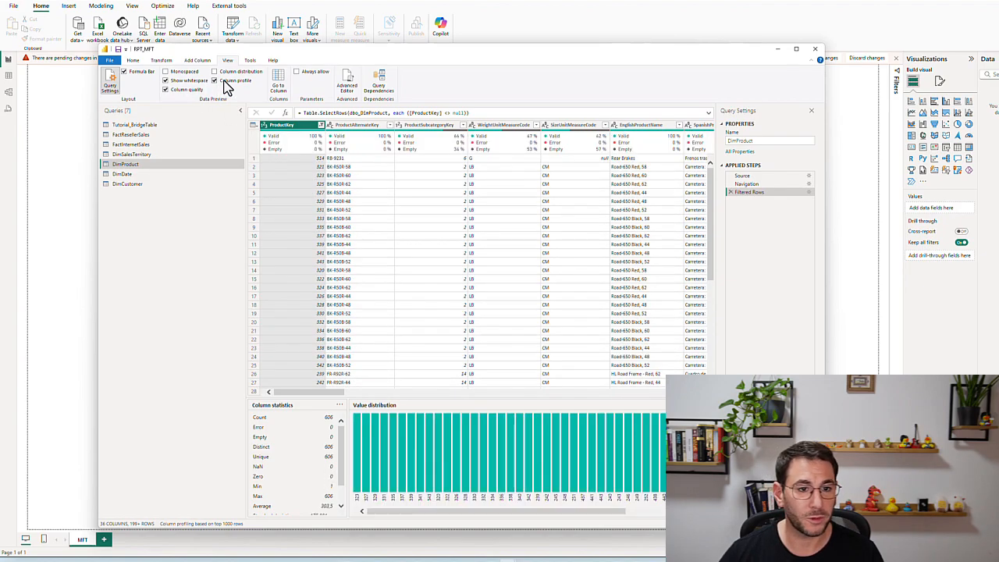
{"action": "left_click", "coordinate": [218, 81]}
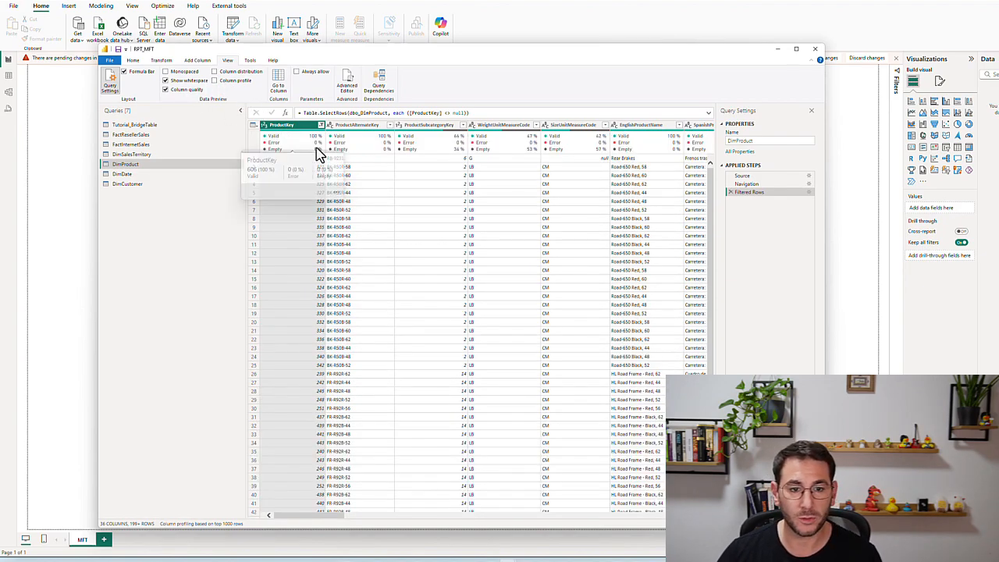
Step: Check the key columns of DimSalesTerritory, DimDate, DimCustomer and Tutorial_BridgeTable for empty values
{"action": "left_click", "coordinate": [187, 156]}
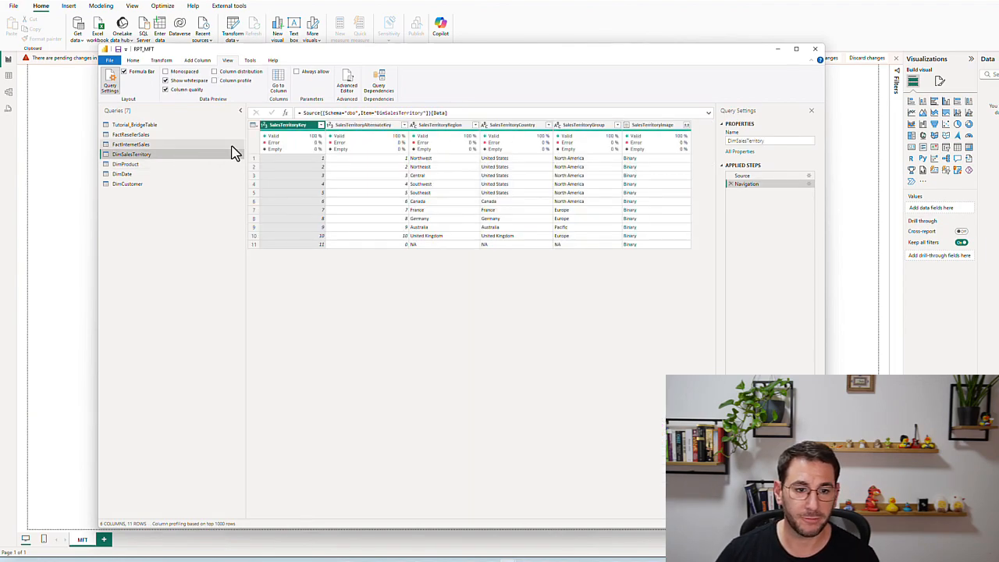
{"action": "left_click", "coordinate": [181, 176]}
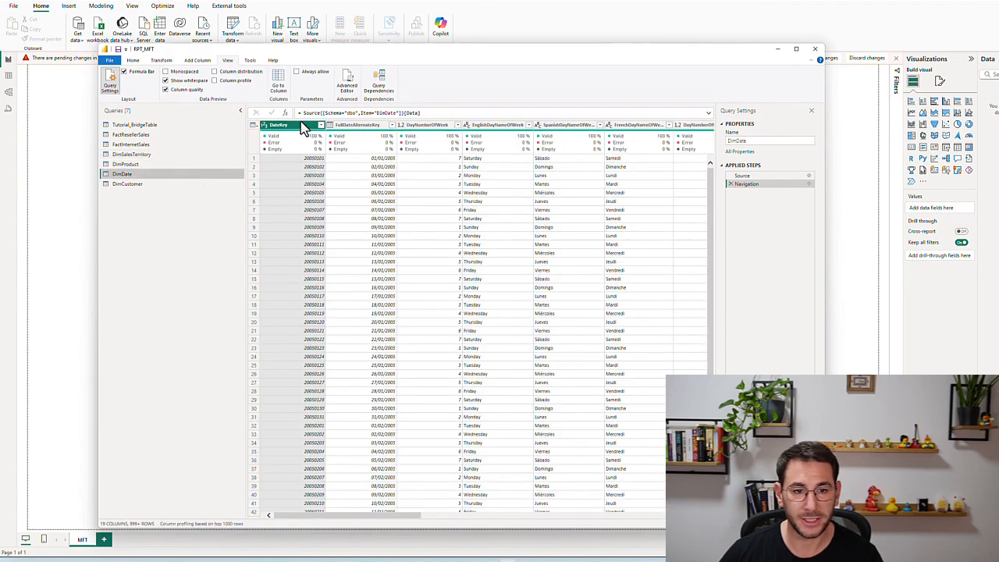
{"action": "left_click", "coordinate": [194, 185]}
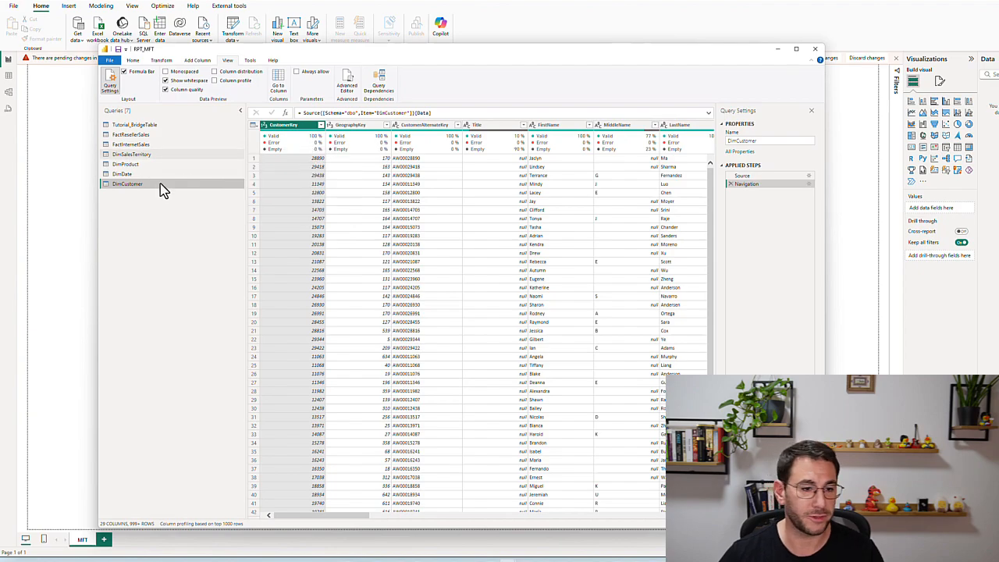
{"action": "left_click", "coordinate": [161, 125]}
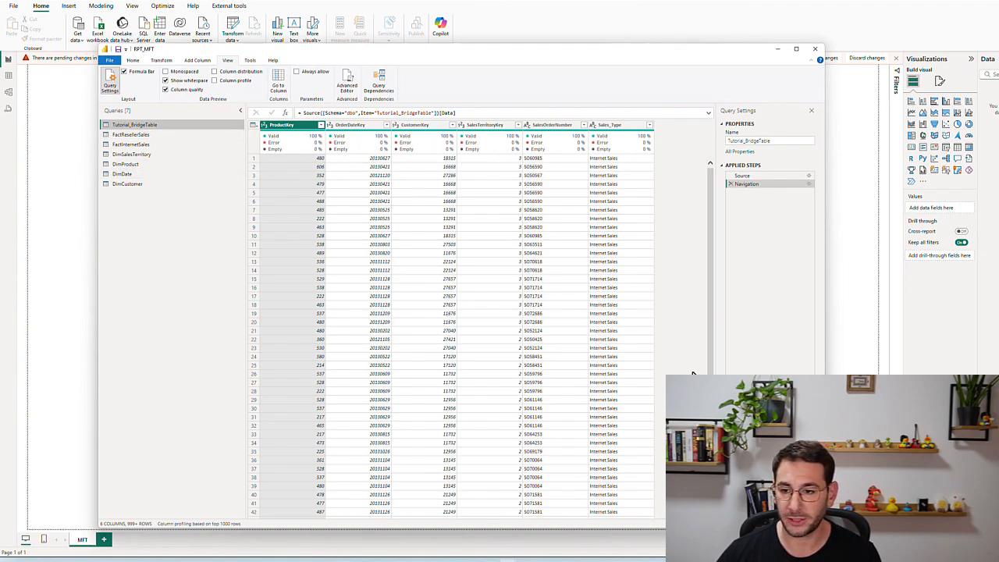
Step: Close the Power Query Editor and apply the changes to load all the queries into the report
{"action": "left_click", "coordinate": [134, 61]}
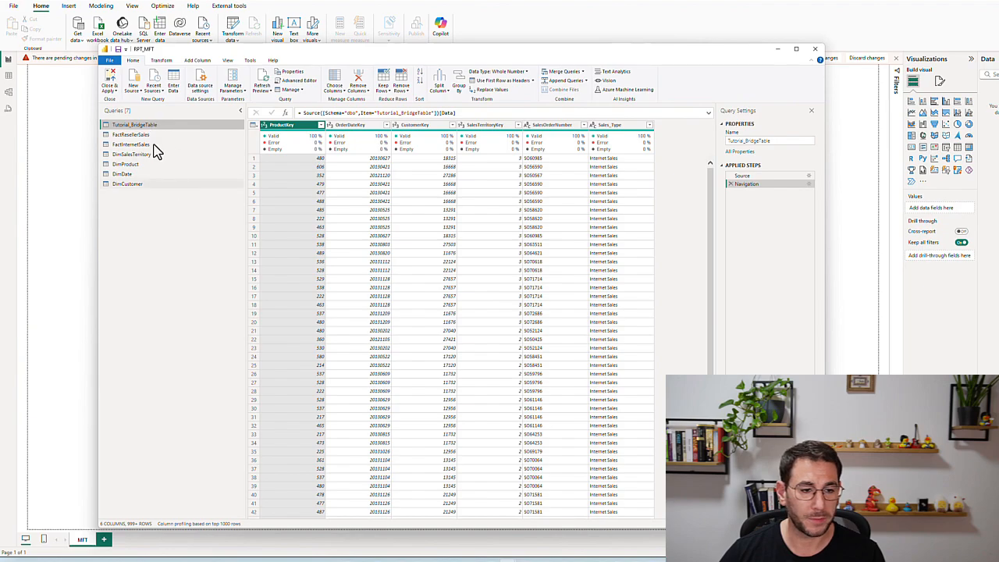
{"action": "left_click", "coordinate": [112, 82]}
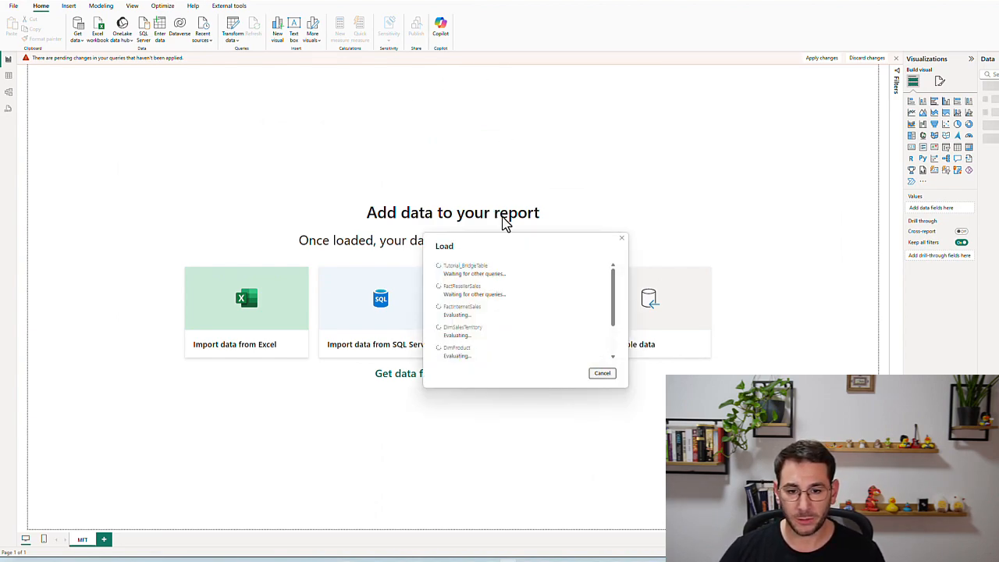
{"action": "left_click_drag", "start_coordinate": [502, 246], "coordinate": [474, 164]}
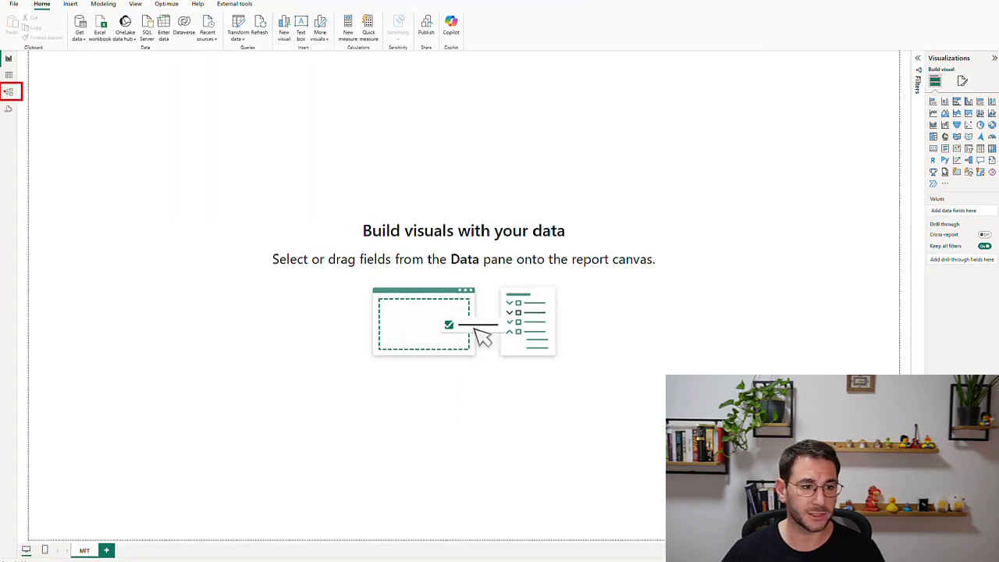
Step: Arrange the tables in the model diagram with Tutorial_BridgeTable in the middle, dimension tables around it and both fact tables below
{"action": "left_click", "coordinate": [8, 95]}
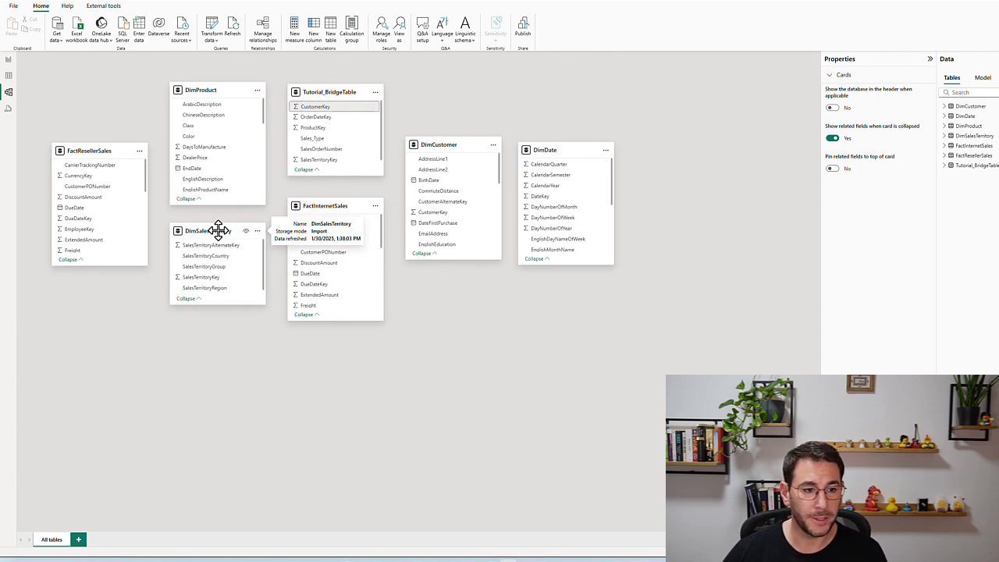
{"action": "left_click_drag", "start_coordinate": [98, 158], "coordinate": [156, 352]}
{"action": "left_click_drag", "start_coordinate": [325, 202], "coordinate": [307, 340]}
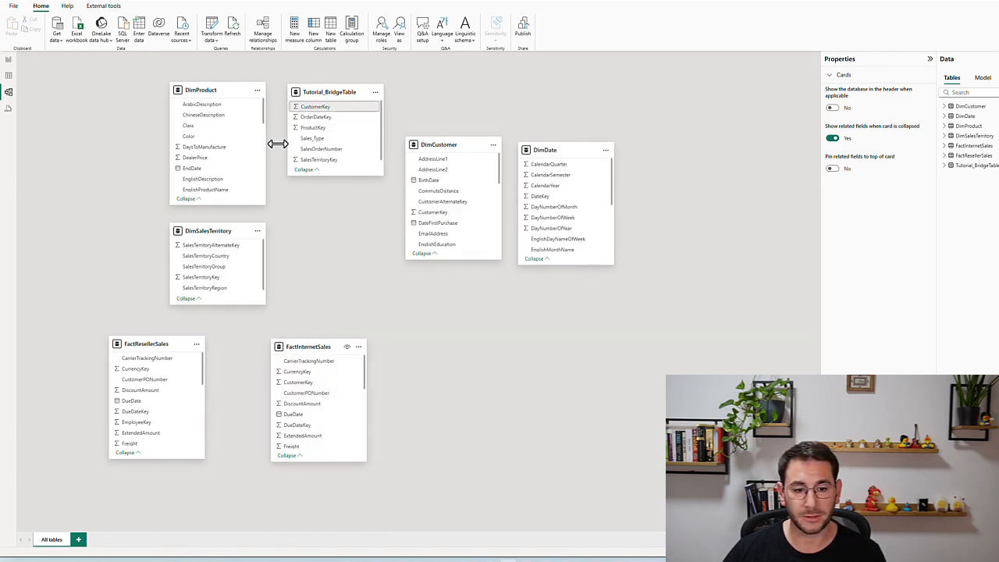
{"action": "left_click_drag", "start_coordinate": [552, 153], "coordinate": [82, 195]}
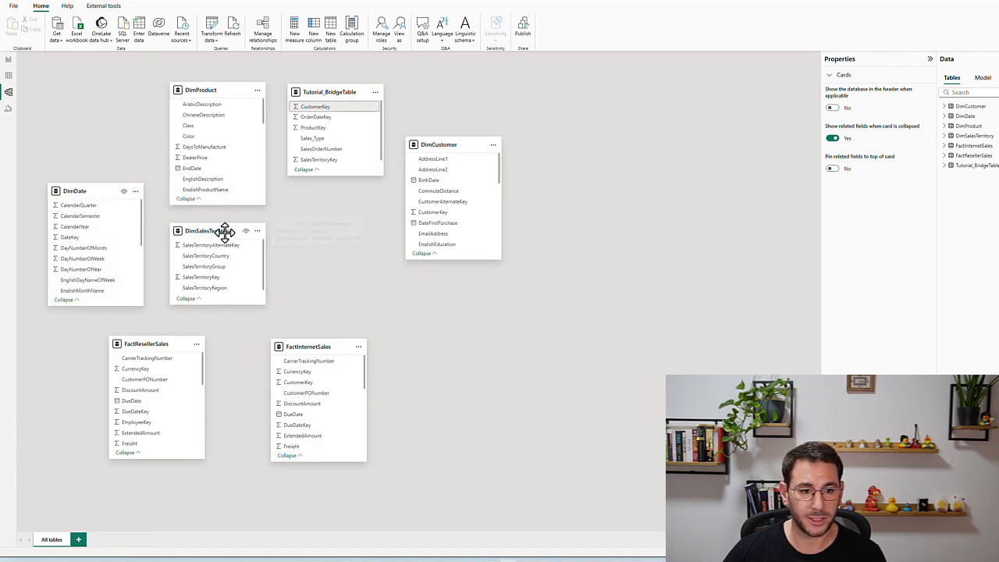
{"action": "left_click_drag", "start_coordinate": [235, 238], "coordinate": [461, 280]}
{"action": "left_click_drag", "start_coordinate": [334, 97], "coordinate": [249, 244]}
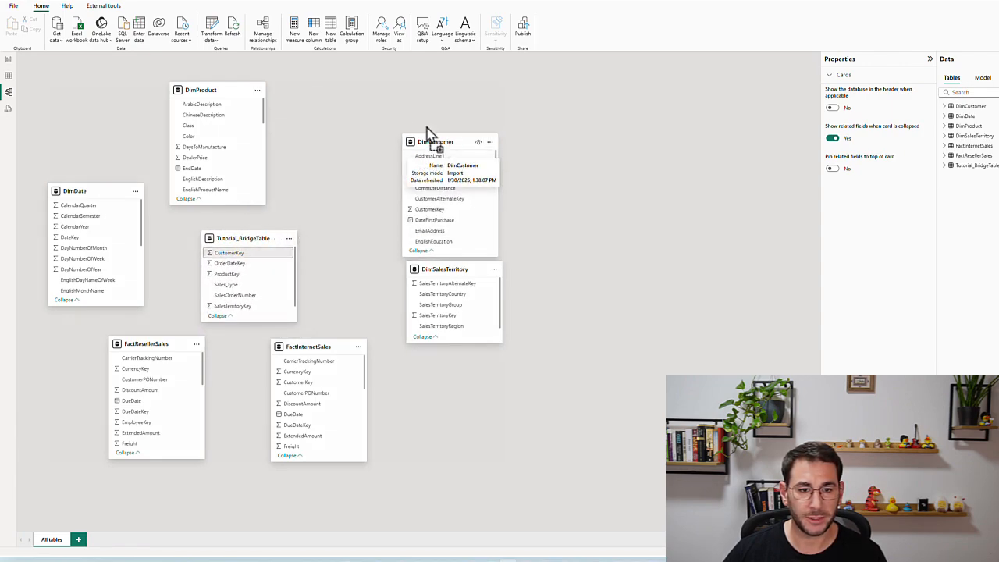
{"action": "left_click_drag", "start_coordinate": [454, 147], "coordinate": [334, 90]}
{"action": "left_click_drag", "start_coordinate": [437, 269], "coordinate": [387, 243]}
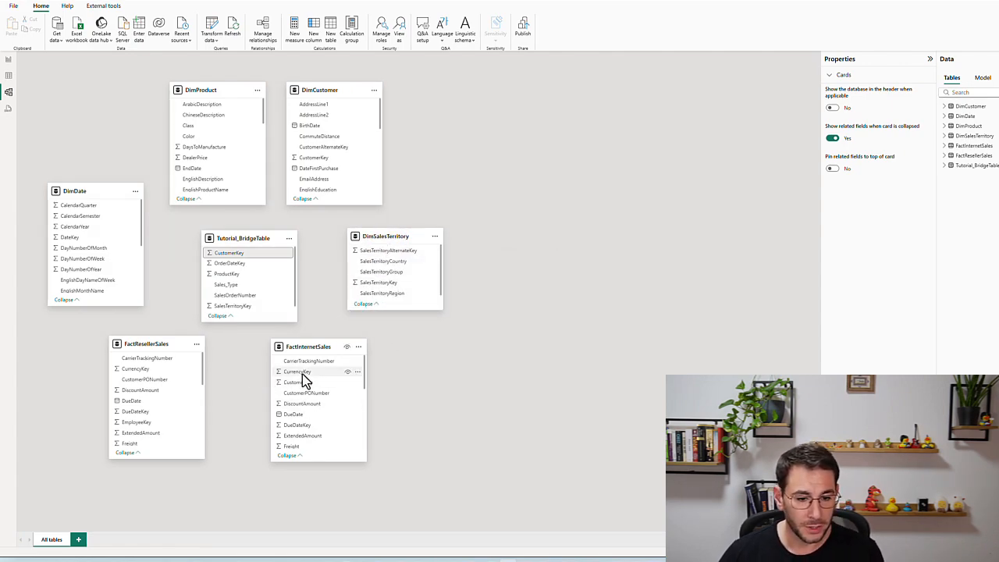
Step: Relate FactResellerSales to Tutorial_BridgeTable on SalesOrderNumber as an active many-to-many relationship filtering in both directions
{"action": "scroll", "coordinate": [156, 391], "scroll_direction": "down", "scroll_amount": 3}
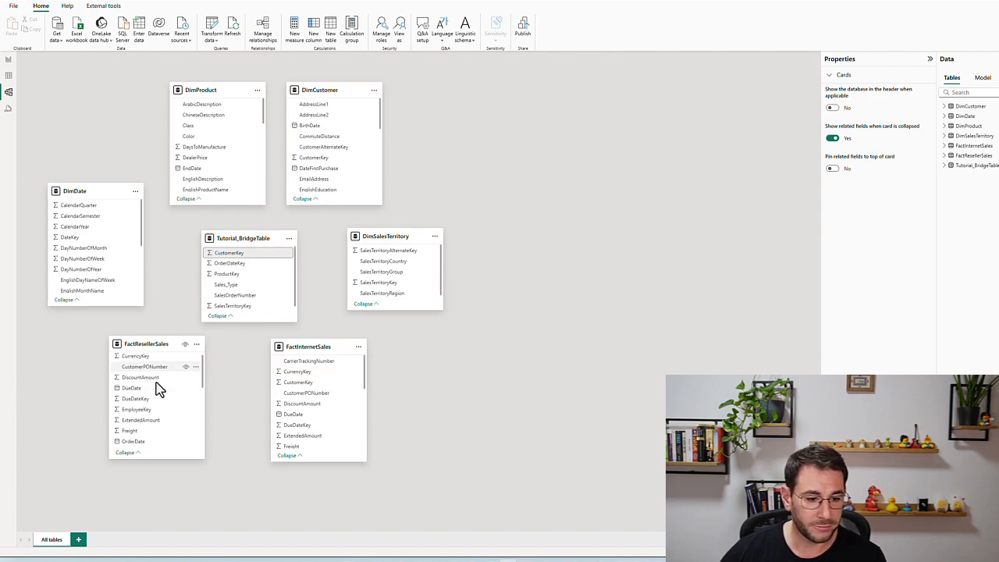
{"action": "scroll", "coordinate": [156, 388], "scroll_direction": "down", "scroll_amount": 5}
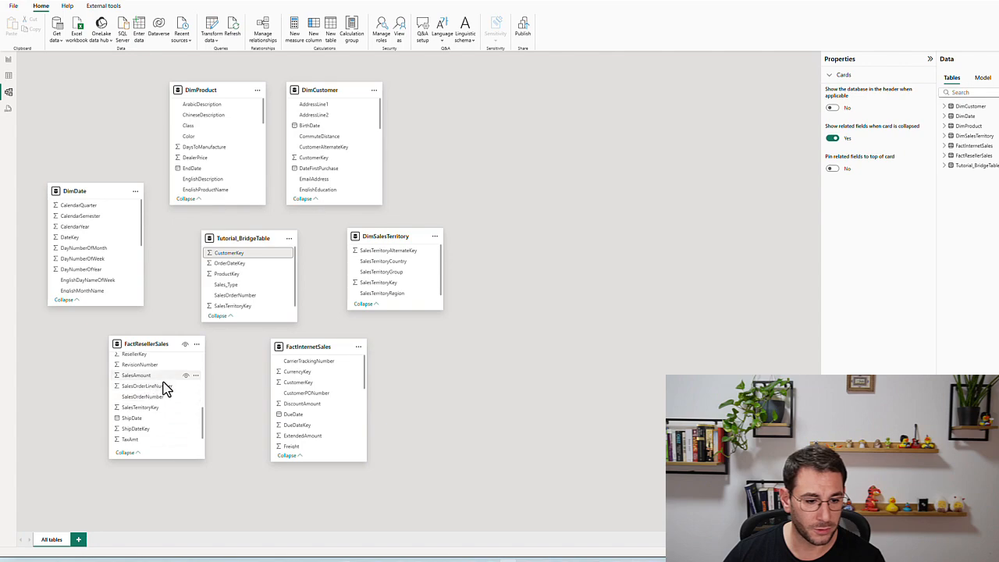
{"action": "left_click", "coordinate": [150, 398]}
{"action": "left_click_drag", "start_coordinate": [149, 400], "coordinate": [244, 304]}
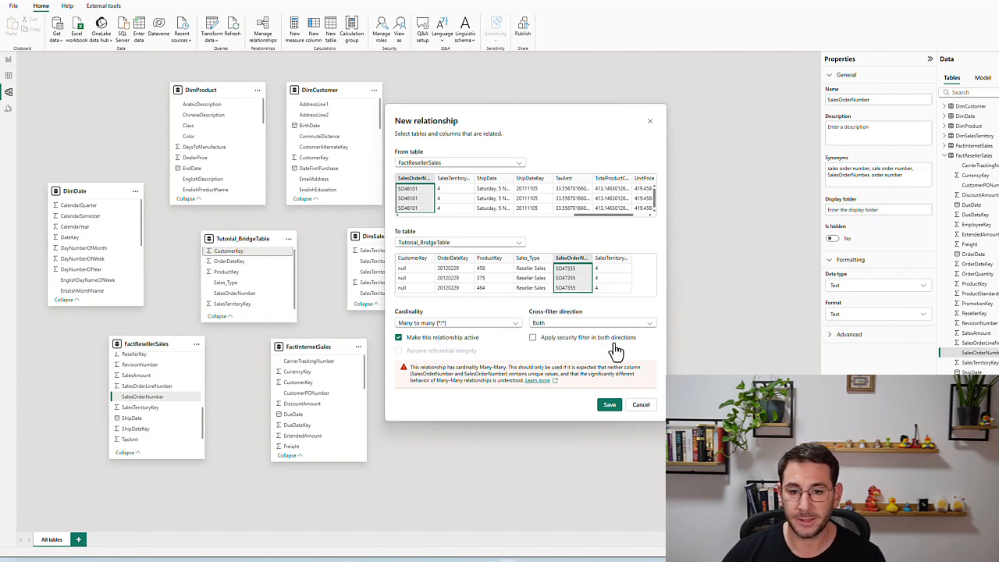
{"action": "left_click", "coordinate": [608, 406]}
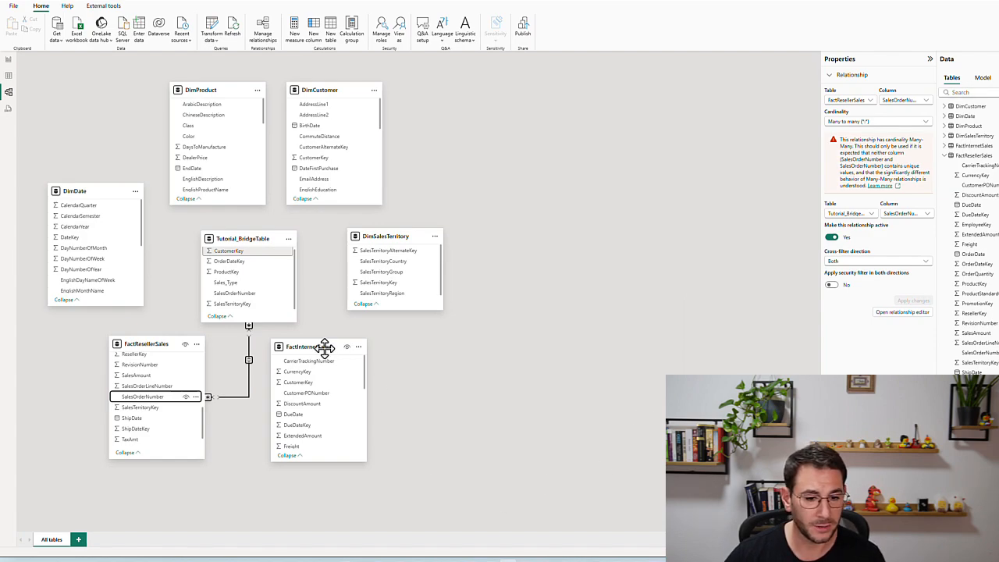
Step: Align FactInternetSales with FactResellerSales and relate it to Tutorial_BridgeTable on SalesOrderNumber as many-to-many, filtering in both directions
{"action": "left_click_drag", "start_coordinate": [325, 347], "coordinate": [328, 345]}
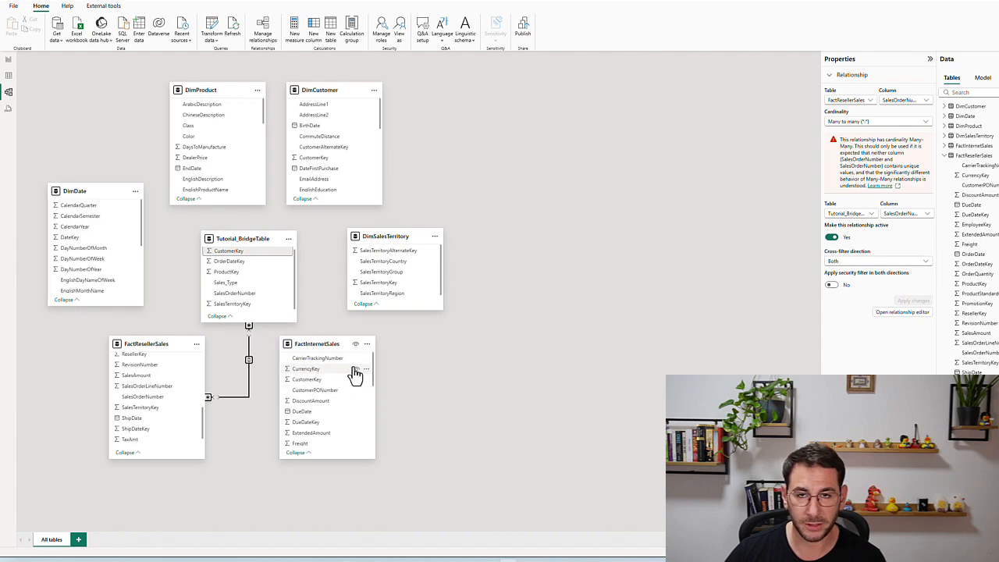
{"action": "scroll", "coordinate": [324, 418], "scroll_direction": "down", "scroll_amount": 4}
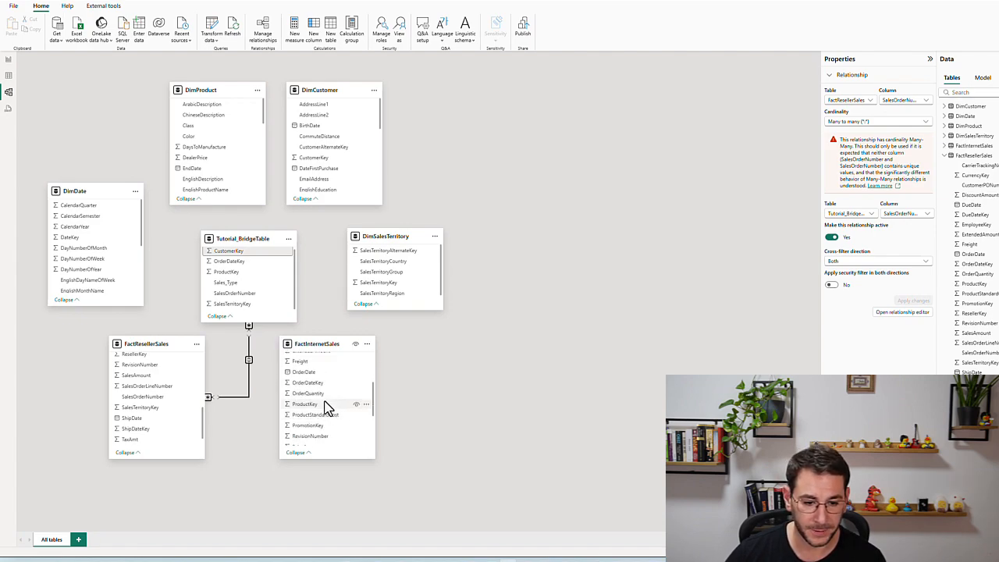
{"action": "scroll", "coordinate": [324, 405], "scroll_direction": "down", "scroll_amount": 3}
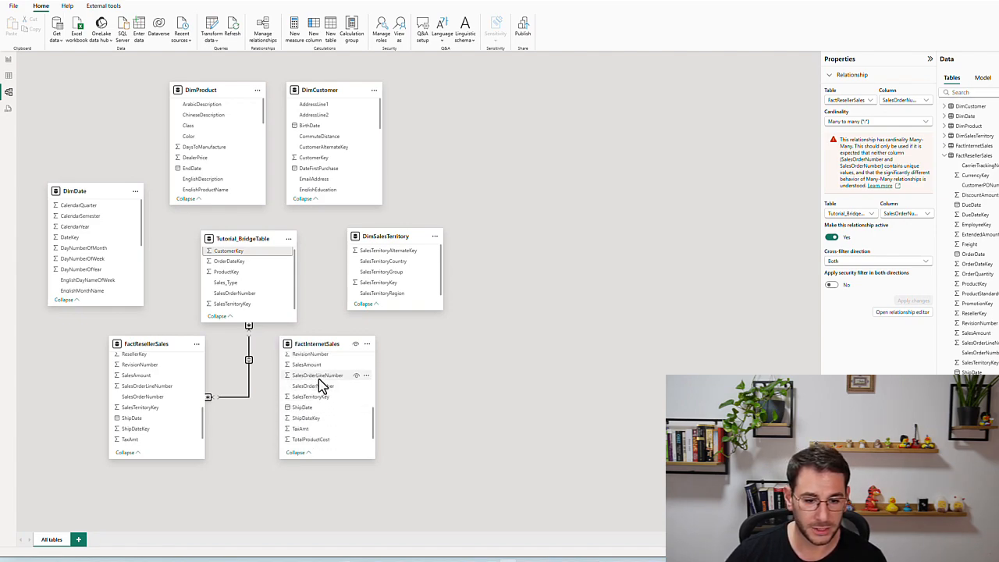
{"action": "left_click_drag", "start_coordinate": [322, 394], "coordinate": [252, 309]}
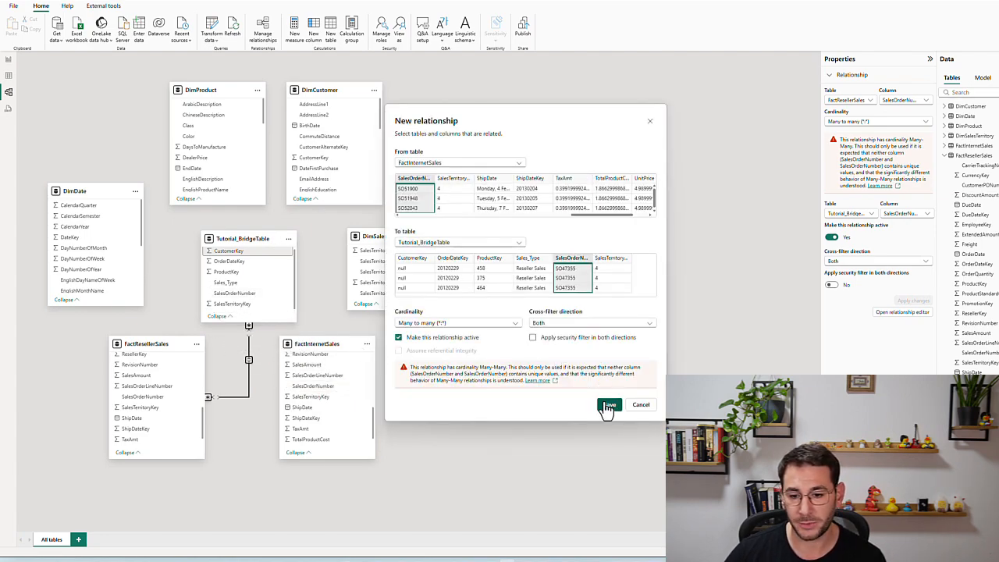
{"action": "left_click", "coordinate": [608, 406]}
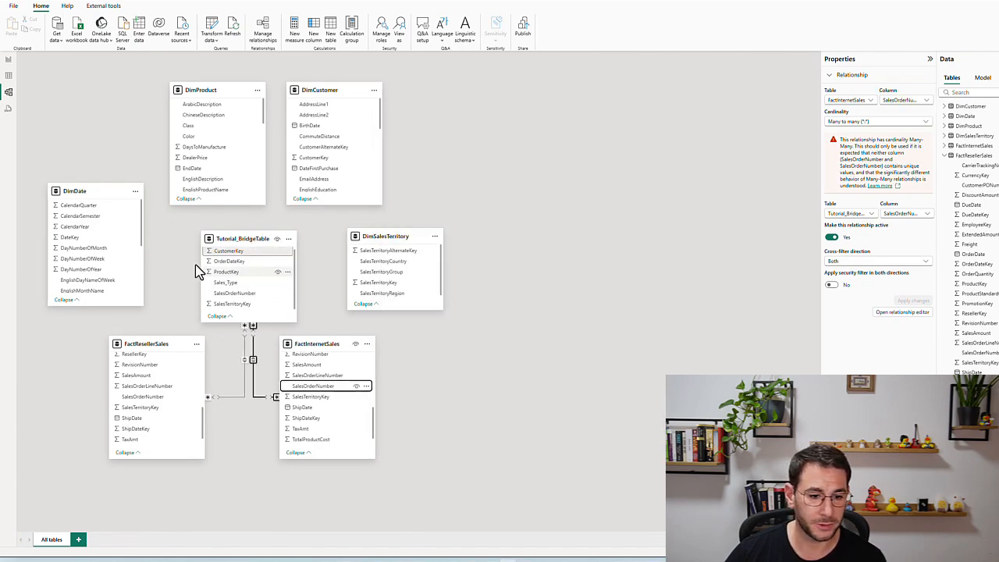
{"action": "left_click", "coordinate": [163, 271]}
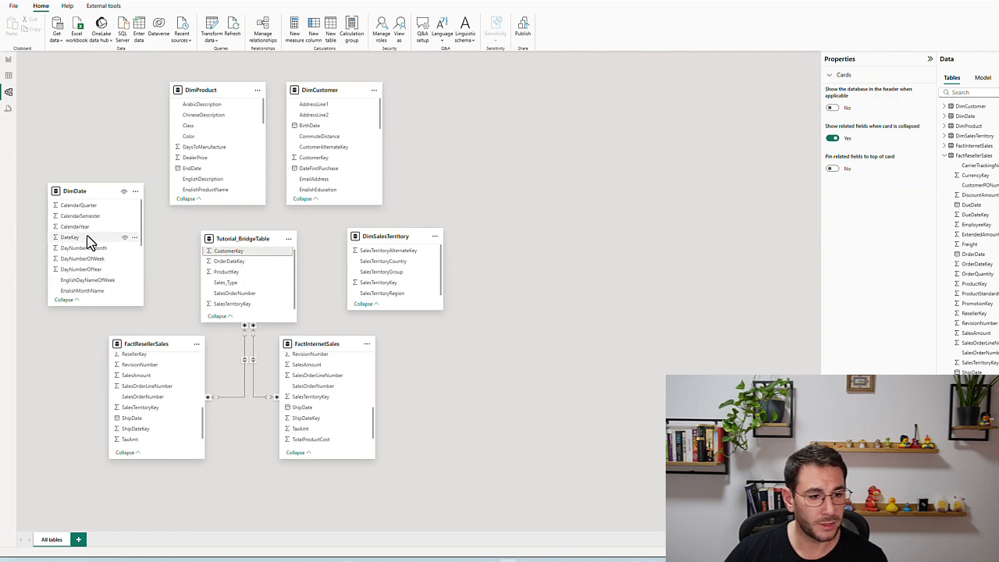
Step: Relate DateKey in DimDate to OrderDateKey in Tutorial_BridgeTable as one-to-many with the cross-filter direction set to Both
{"action": "left_click_drag", "start_coordinate": [88, 242], "coordinate": [252, 263]}
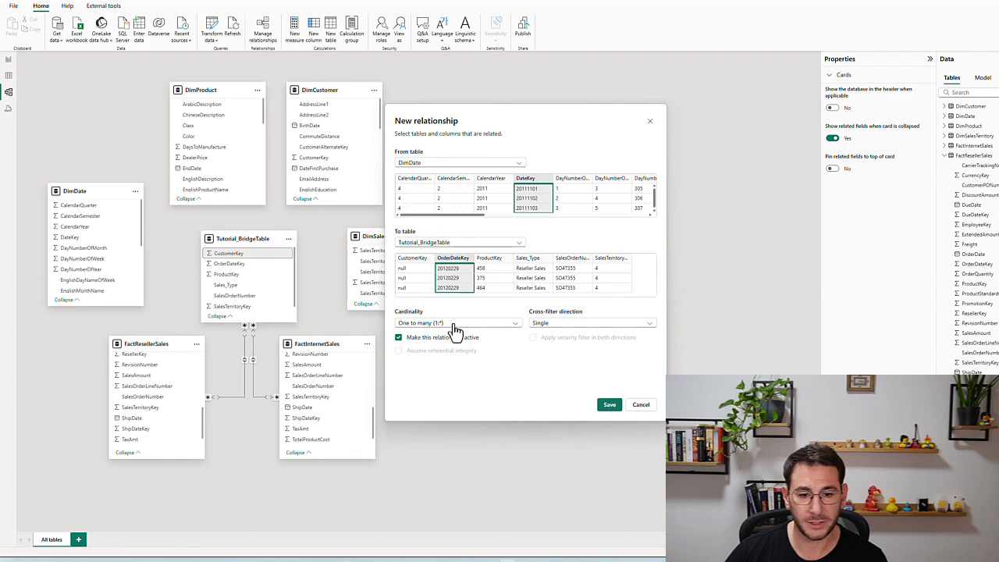
{"action": "left_click", "coordinate": [550, 327]}
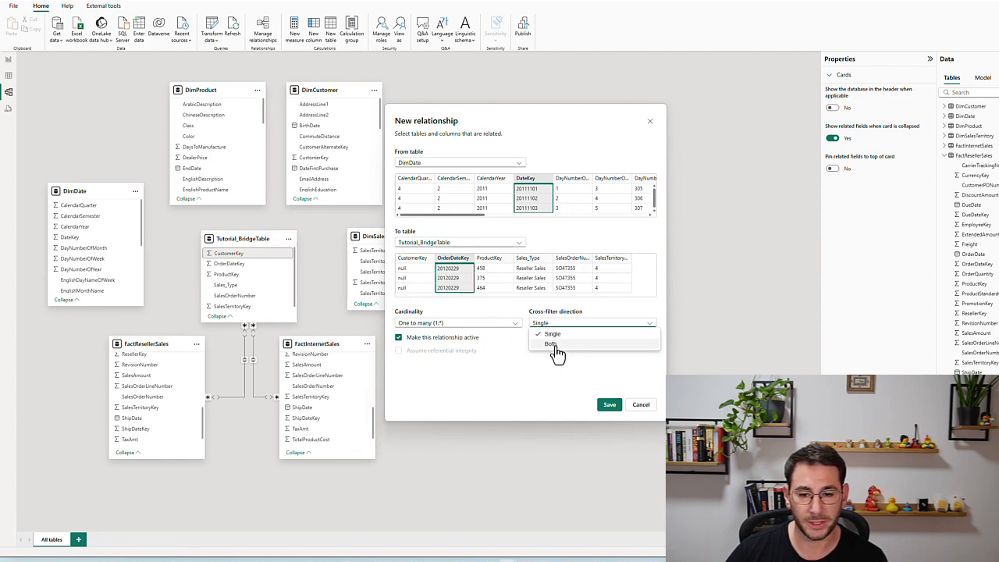
{"action": "left_click", "coordinate": [553, 347]}
{"action": "left_click", "coordinate": [610, 405]}
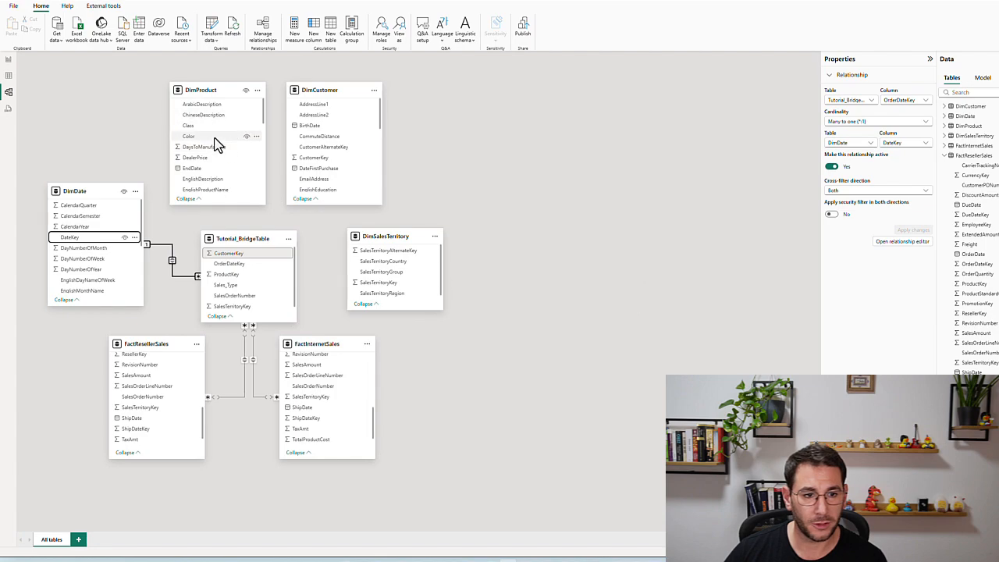
Step: Relate ProductKey in DimProduct to ProductKey in Tutorial_BridgeTable as one-to-many with the cross-filter direction set to Both
{"action": "scroll", "coordinate": [217, 144], "scroll_direction": "down", "scroll_amount": 2}
{"action": "scroll", "coordinate": [217, 156], "scroll_direction": "down", "scroll_amount": 4}
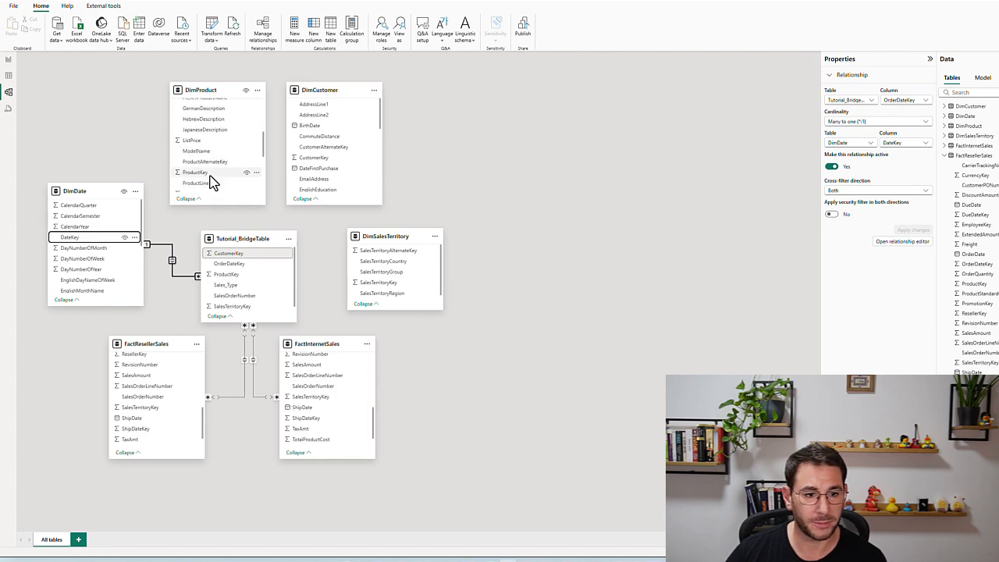
{"action": "left_click", "coordinate": [199, 172]}
{"action": "left_click_drag", "start_coordinate": [202, 178], "coordinate": [235, 275]}
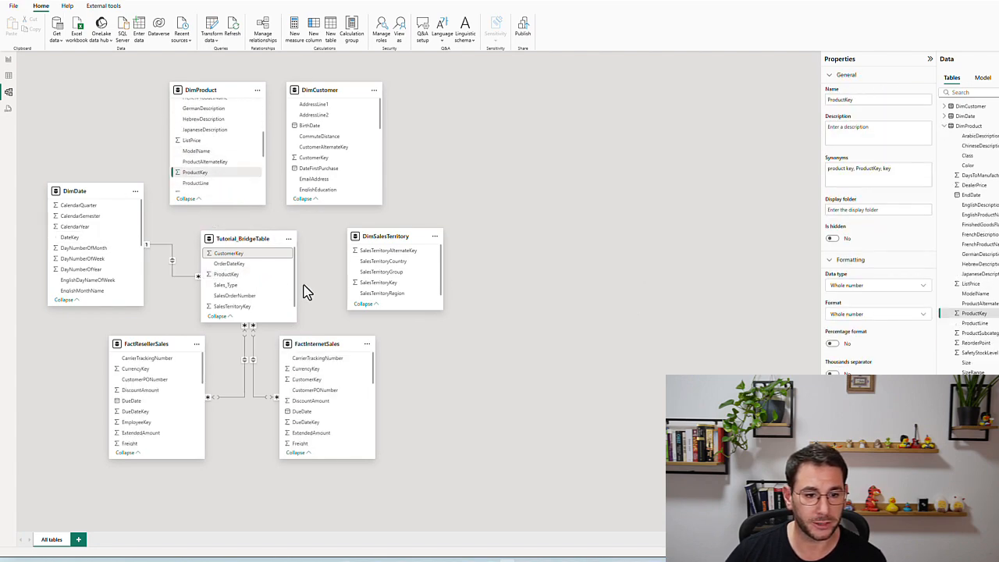
{"action": "left_click", "coordinate": [540, 330]}
{"action": "left_click", "coordinate": [562, 345]}
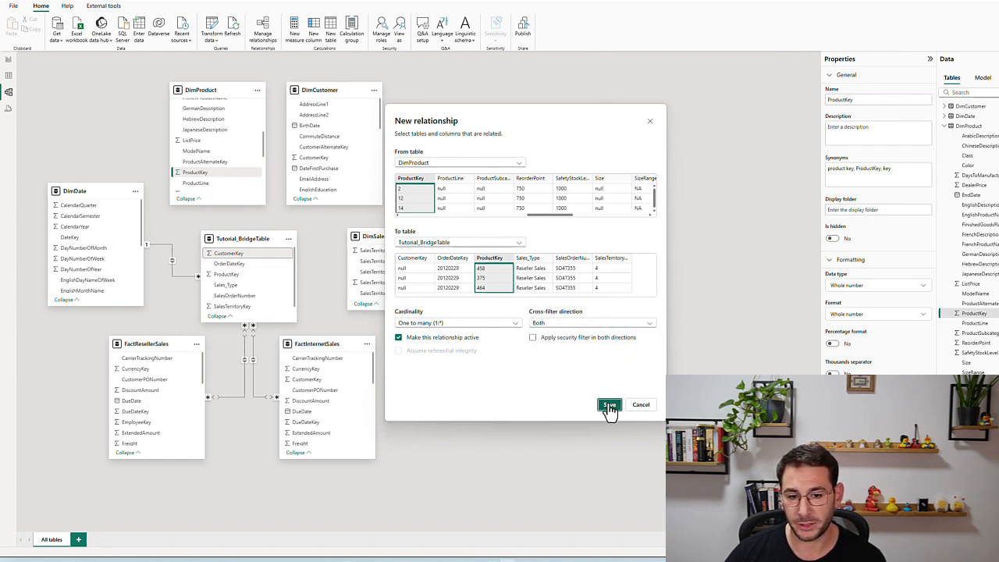
{"action": "left_click", "coordinate": [608, 406]}
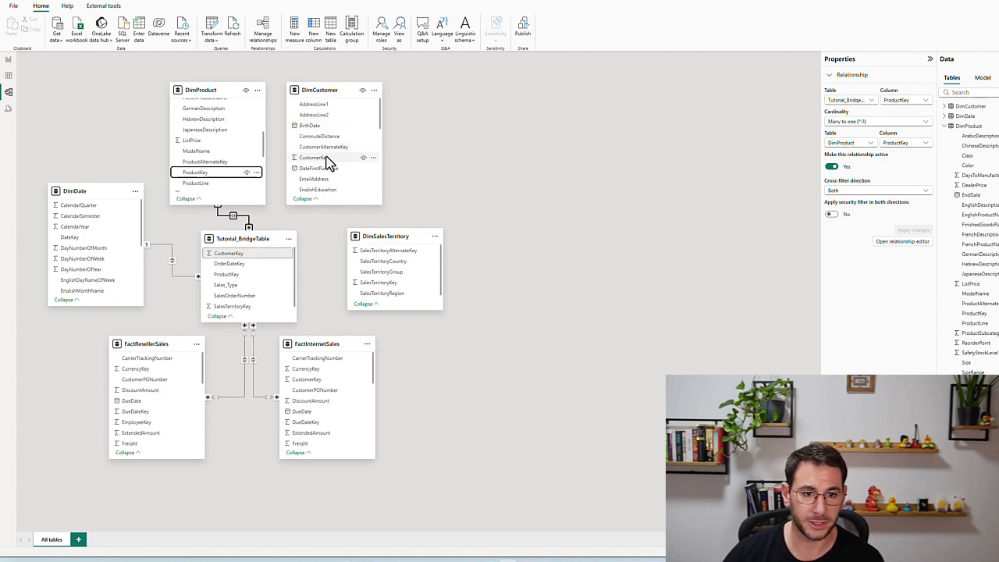
Step: Relate CustomerKey in DimCustomer to CustomerKey in Tutorial_BridgeTable as one-to-many with the cross-filter direction set to Both
{"action": "left_click_drag", "start_coordinate": [327, 158], "coordinate": [250, 255]}
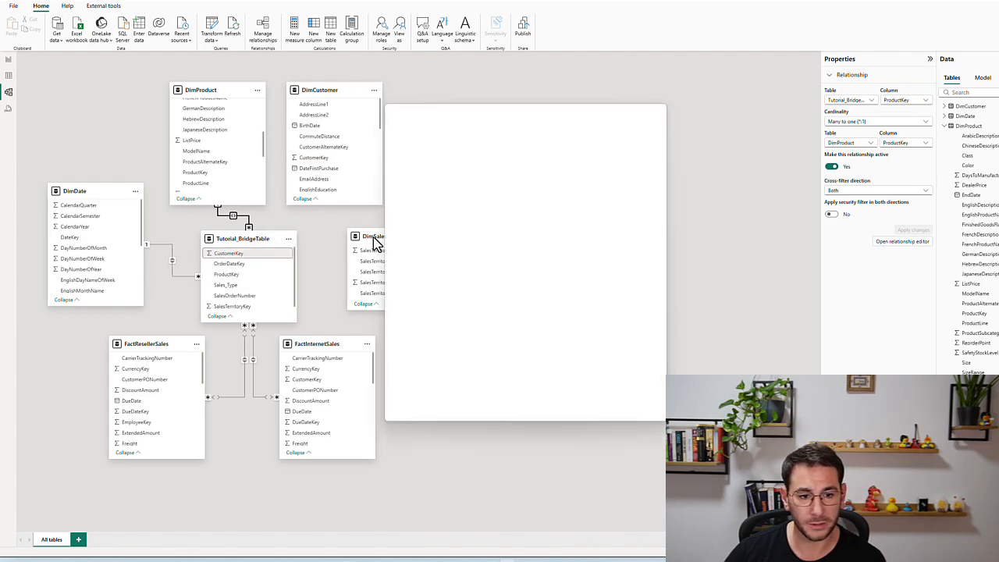
{"action": "left_click", "coordinate": [545, 330]}
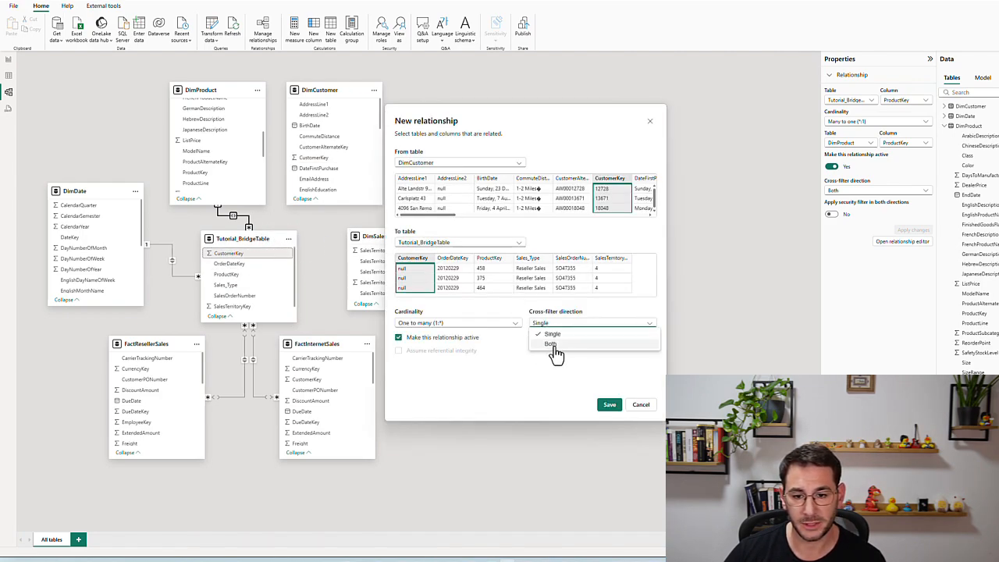
{"action": "left_click", "coordinate": [554, 351]}
{"action": "left_click", "coordinate": [612, 406]}
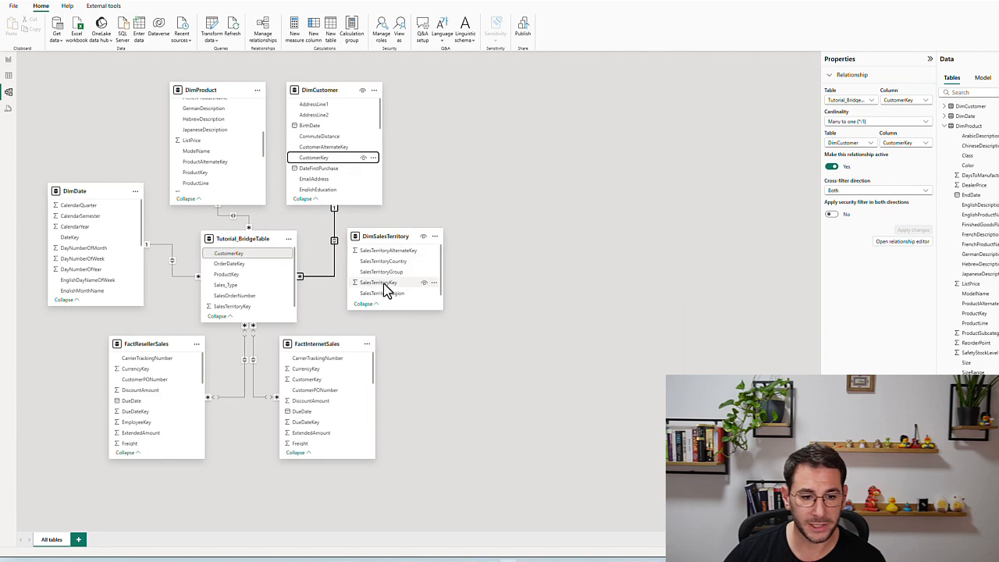
Step: Relate SalesTerritoryKey in DimSalesTerritory to SalesTerritoryKey in Tutorial_BridgeTable as one-to-many with the cross-filter direction set to Both
{"action": "left_click_drag", "start_coordinate": [384, 284], "coordinate": [247, 305]}
{"action": "left_click_drag", "start_coordinate": [380, 290], "coordinate": [257, 316]}
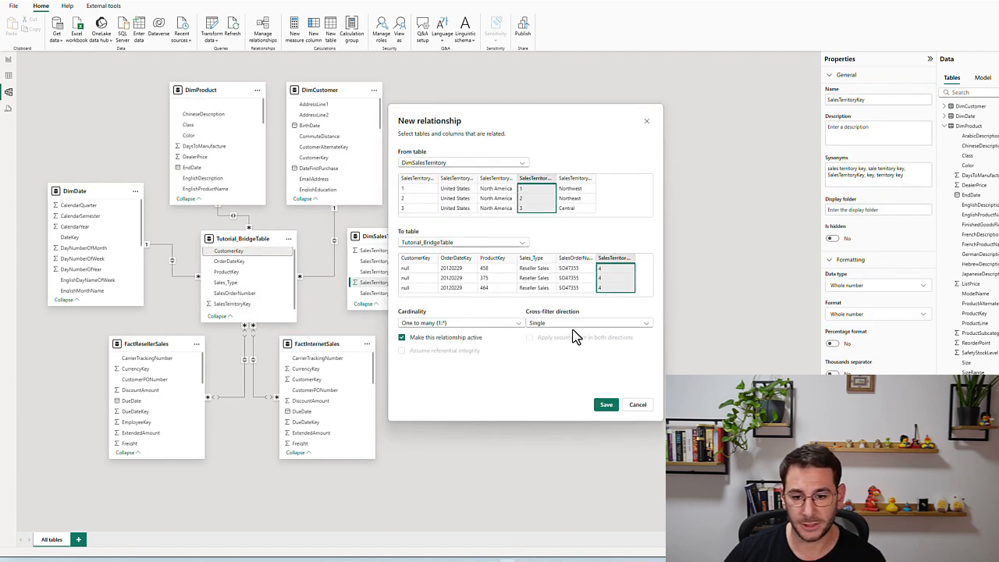
{"action": "left_click", "coordinate": [577, 323]}
{"action": "left_click", "coordinate": [582, 343]}
{"action": "left_click", "coordinate": [606, 404]}
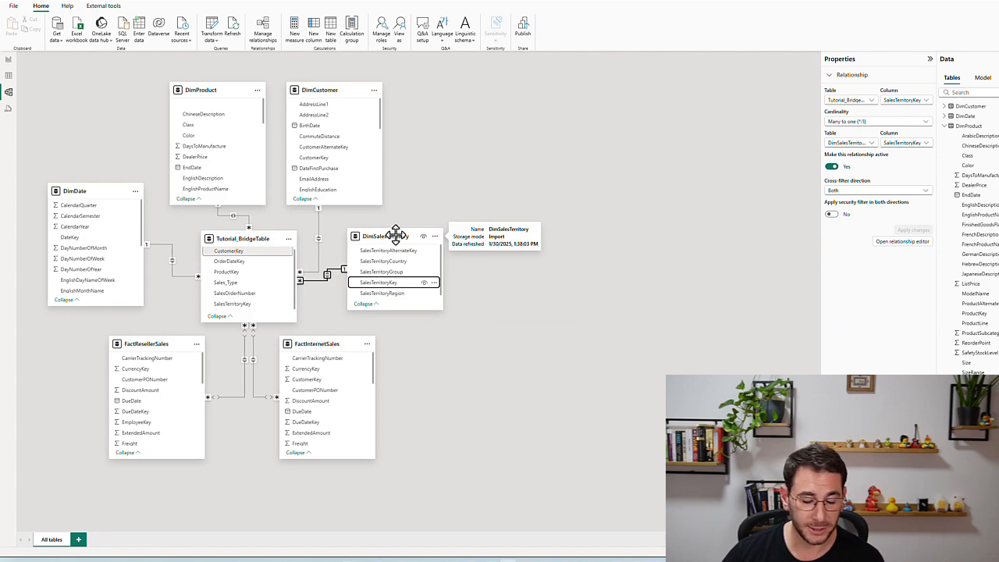
Step: Tidy the model diagram by slightly repositioning the Tutorial_BridgeTable and FactInternetSales tables
{"action": "left_click", "coordinate": [458, 204]}
{"action": "left_click_drag", "start_coordinate": [253, 239], "coordinate": [246, 235]}
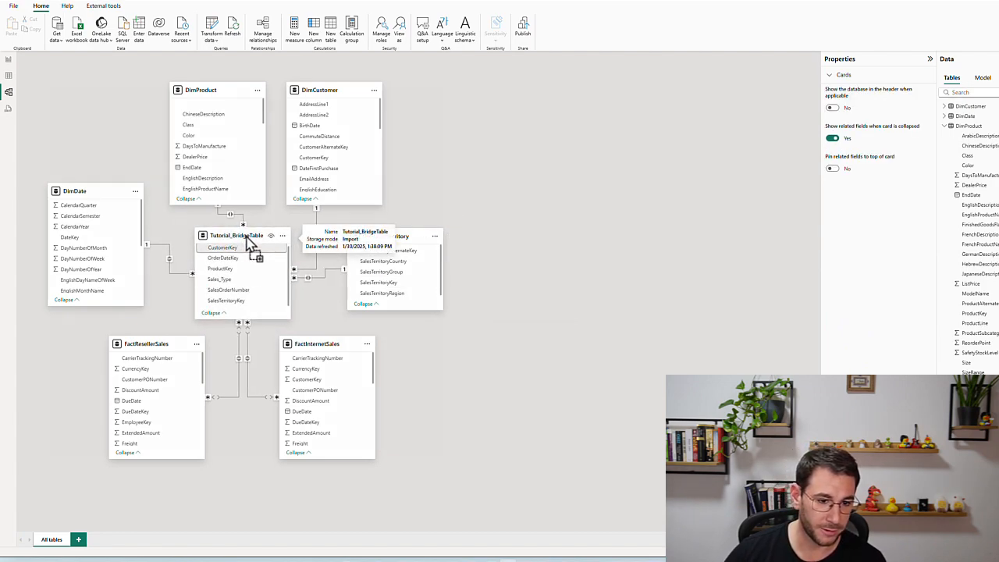
{"action": "left_click_drag", "start_coordinate": [328, 343], "coordinate": [335, 348]}
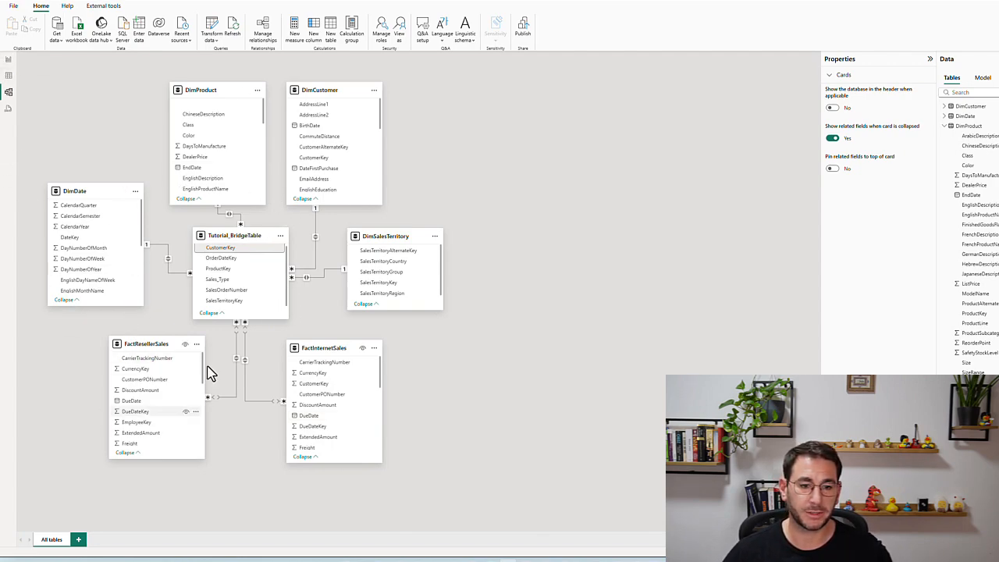
Step: Add a table visual to the report page, enlarge it and position it across the middle of the canvas
{"action": "left_click", "coordinate": [8, 61]}
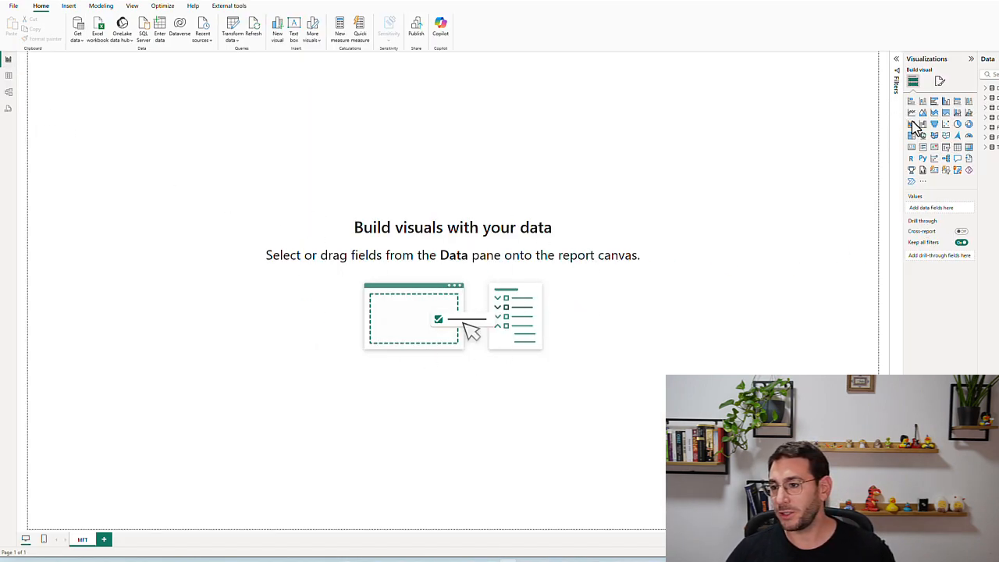
{"action": "left_click", "coordinate": [957, 147]}
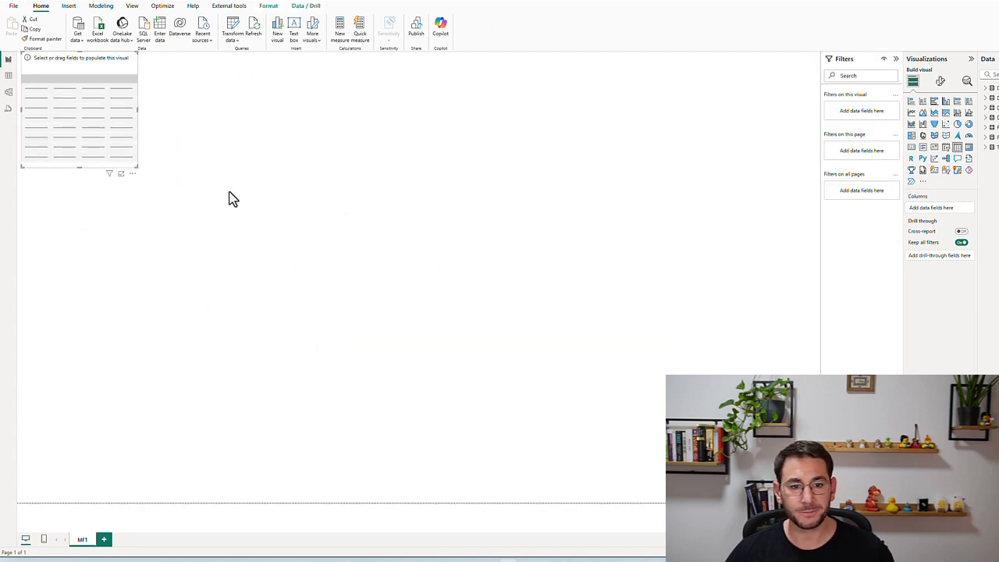
{"action": "left_click_drag", "start_coordinate": [119, 131], "coordinate": [345, 260]}
{"action": "left_click_drag", "start_coordinate": [364, 295], "coordinate": [769, 457]}
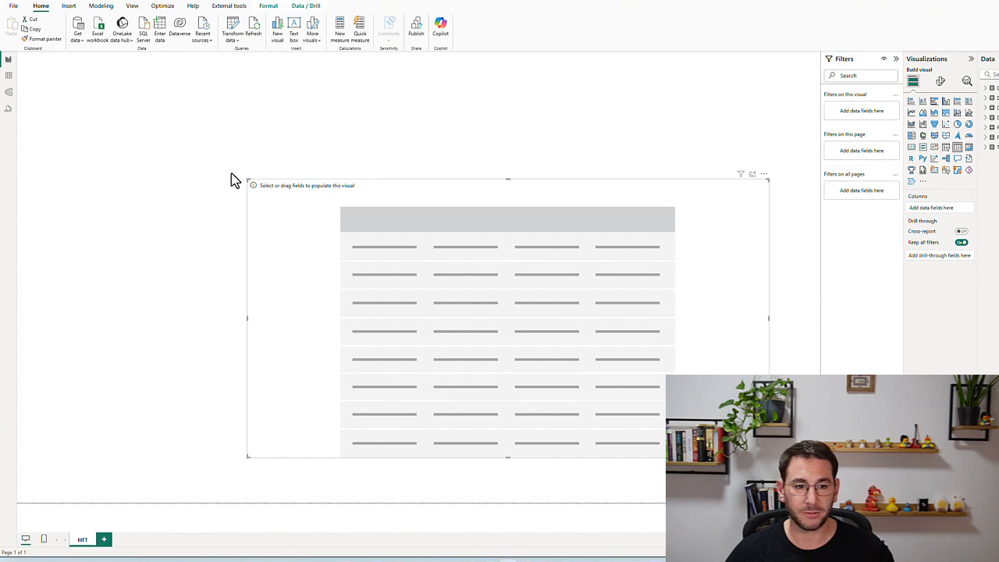
{"action": "left_click_drag", "start_coordinate": [247, 180], "coordinate": [116, 128]}
{"action": "left_click_drag", "start_coordinate": [725, 250], "coordinate": [688, 234]}
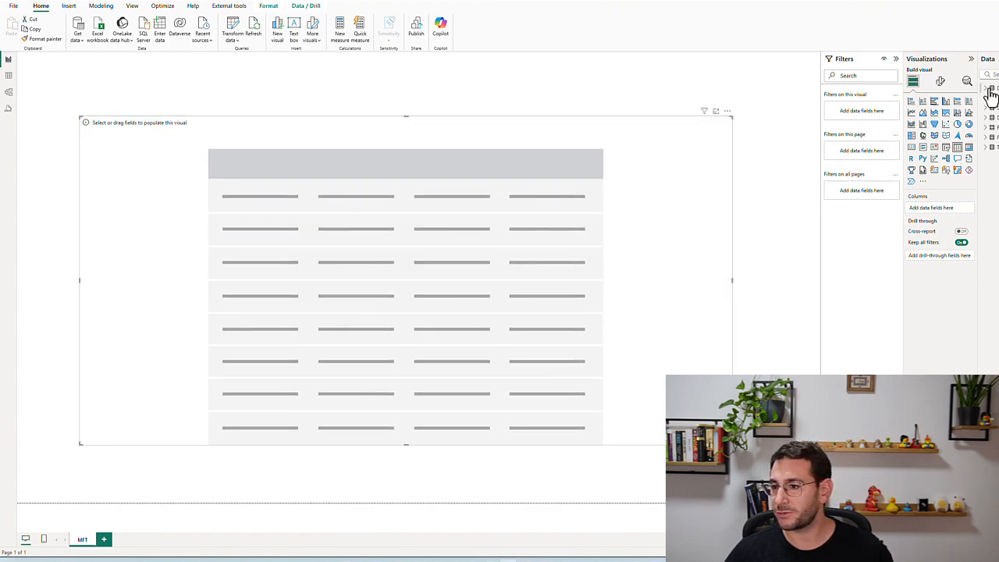
Step: Add FiscalYear from DimDate to the table visual and set it to Don't summarize
{"action": "left_click", "coordinate": [987, 98]}
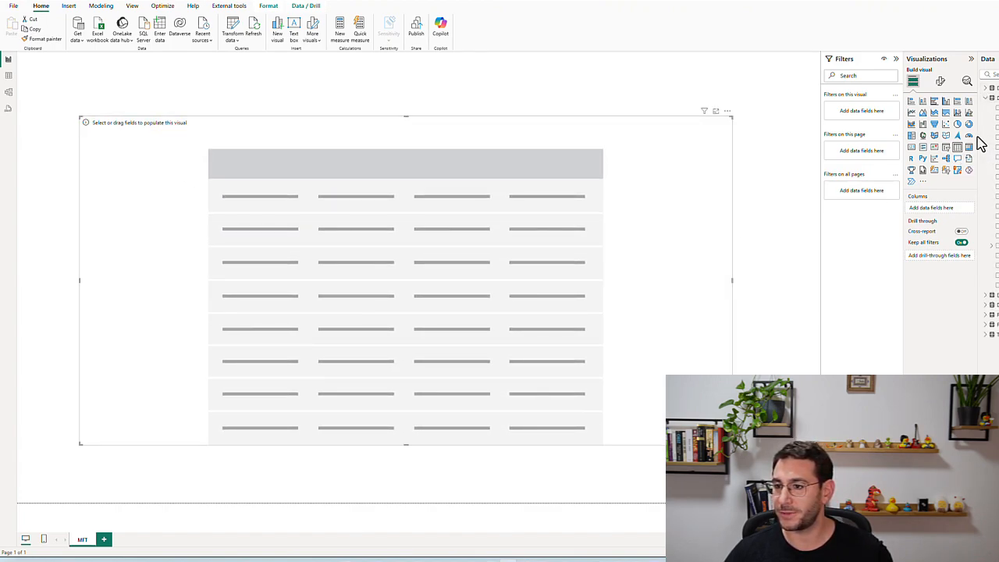
{"action": "left_click_drag", "start_coordinate": [979, 143], "coordinate": [921, 140]}
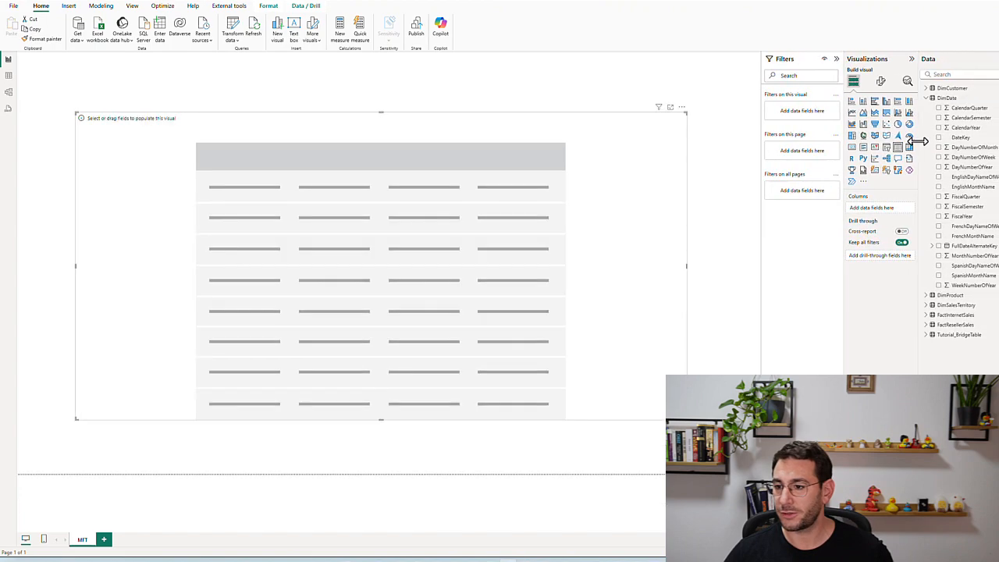
{"action": "left_click", "coordinate": [939, 217]}
{"action": "left_click", "coordinate": [904, 209]}
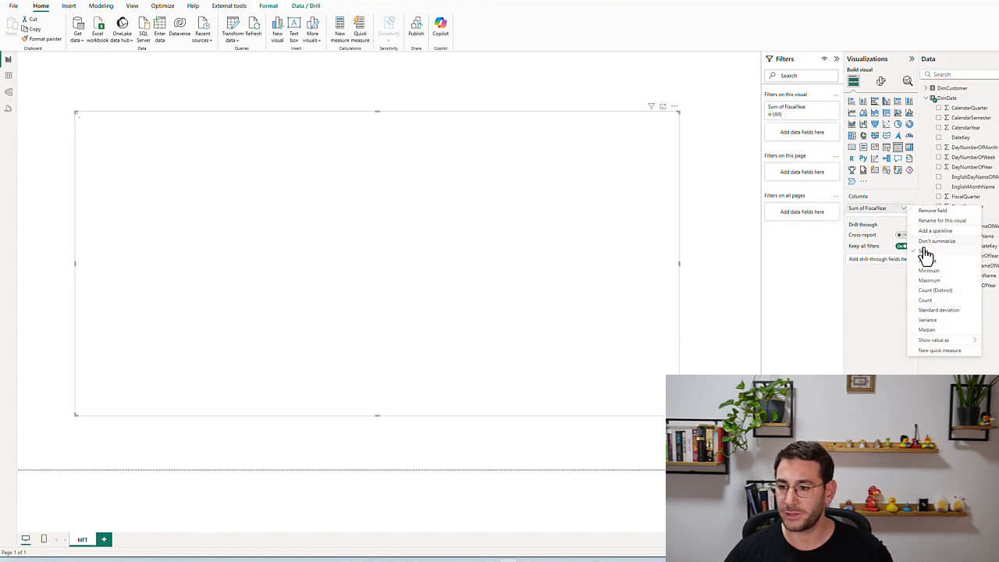
{"action": "left_click", "coordinate": [925, 243]}
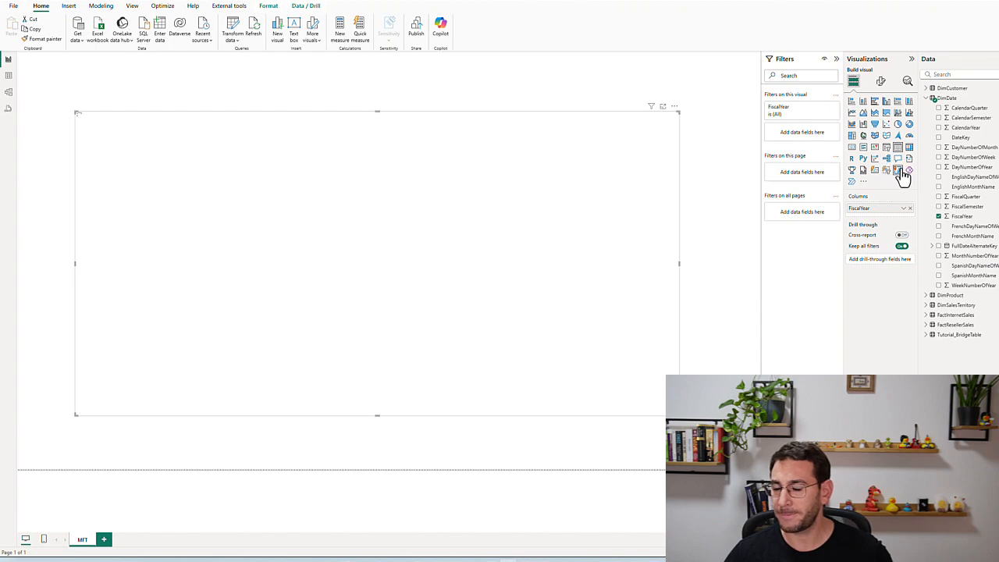
Step: Add HouseOwnerFlag, Gender, NumberChildrenAtHome and NumberCarsOwned from DimCustomer to the table visual
{"action": "left_click", "coordinate": [926, 97]}
{"action": "left_click", "coordinate": [925, 89]}
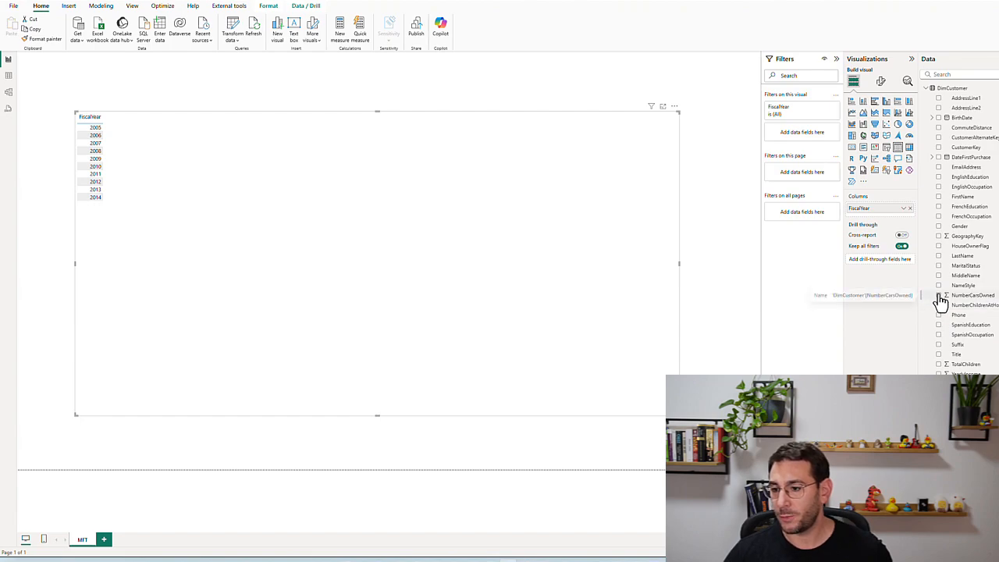
{"action": "left_click", "coordinate": [940, 247]}
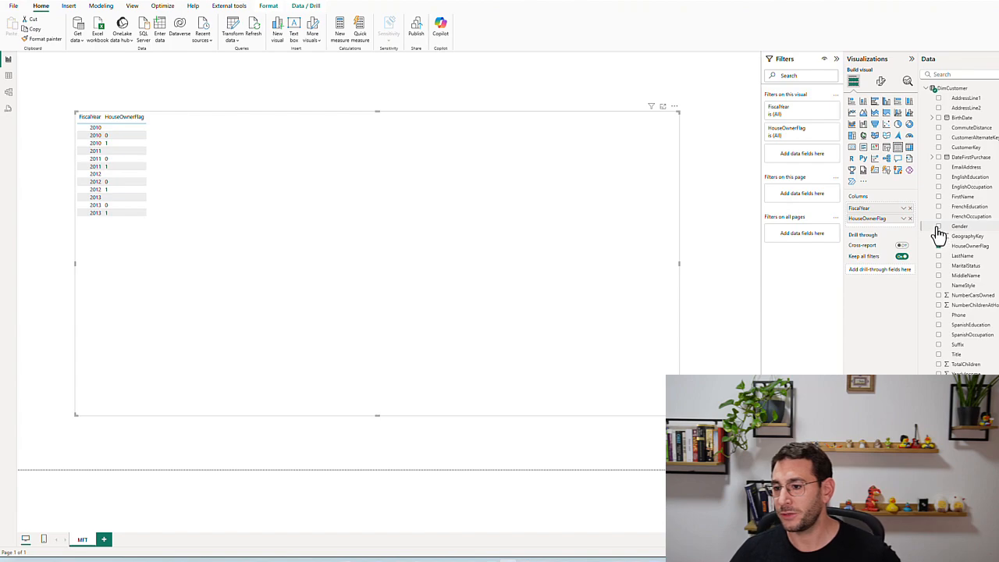
{"action": "left_click", "coordinate": [939, 227]}
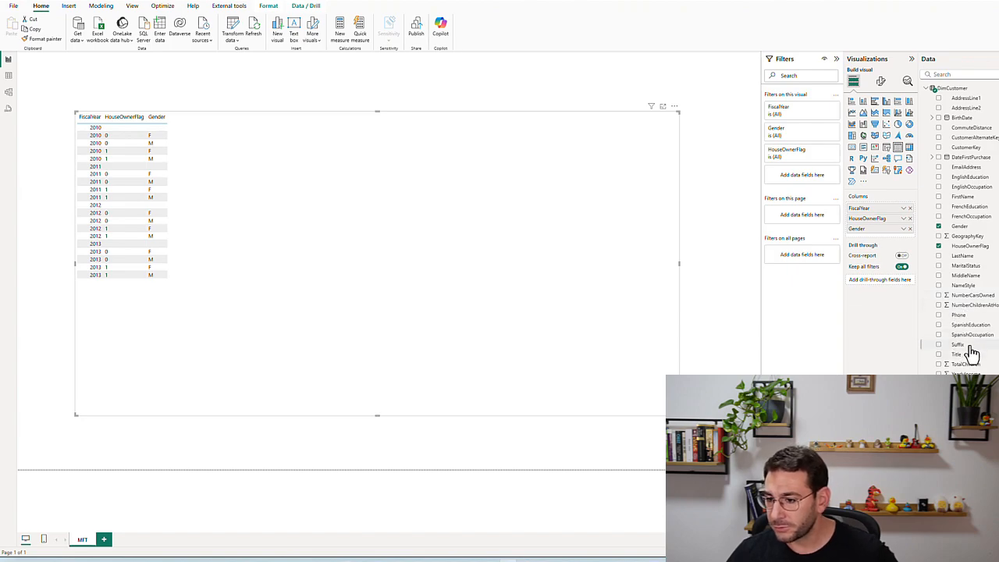
{"action": "left_click", "coordinate": [939, 306]}
{"action": "left_click", "coordinate": [940, 295]}
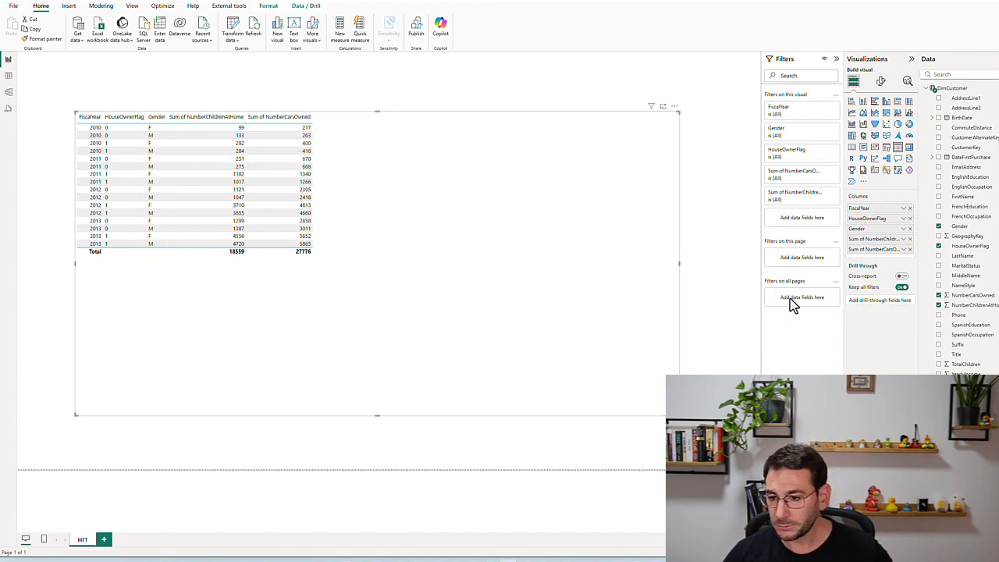
{"action": "left_click", "coordinate": [925, 89]}
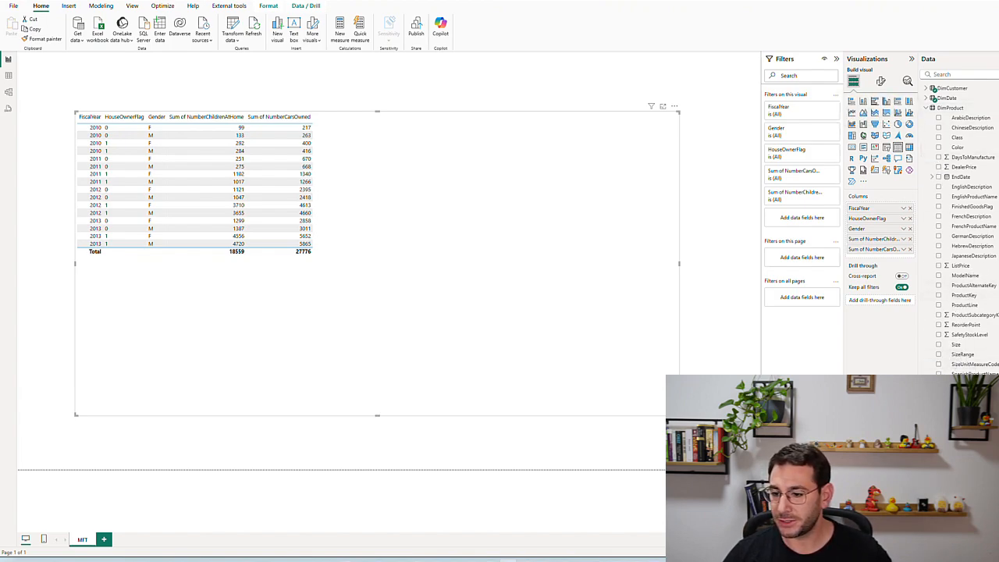
Step: Add ProductLine and ModelName from DimProduct to the table visual, leaving Size out
{"action": "left_click", "coordinate": [939, 404]}
{"action": "left_click", "coordinate": [939, 404]}
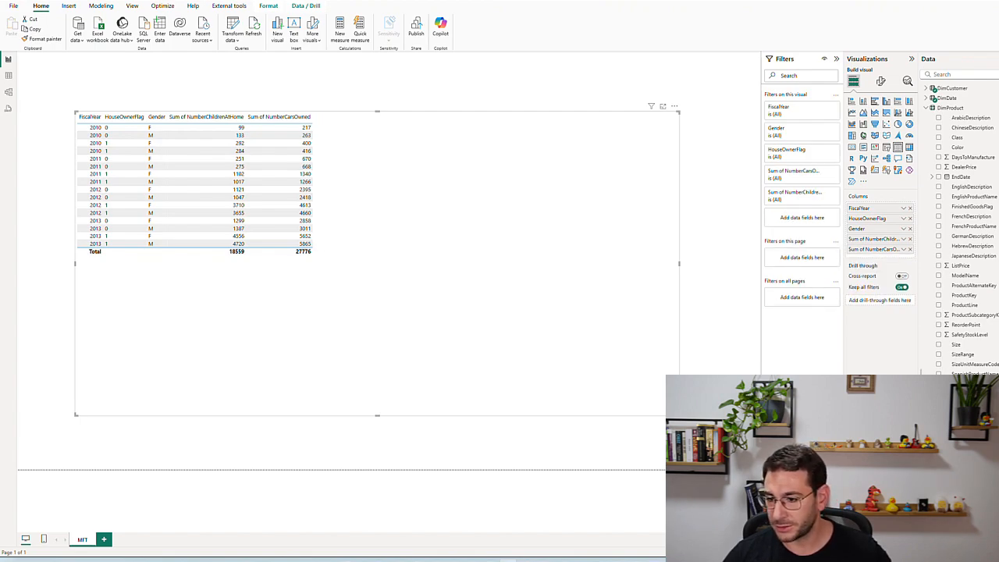
{"action": "left_click", "coordinate": [938, 305]}
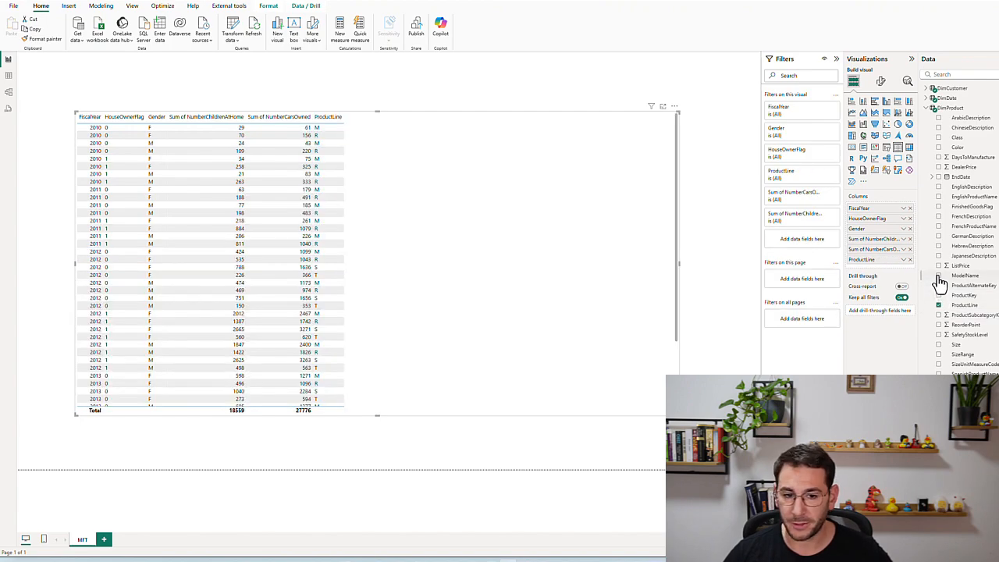
{"action": "left_click", "coordinate": [940, 278]}
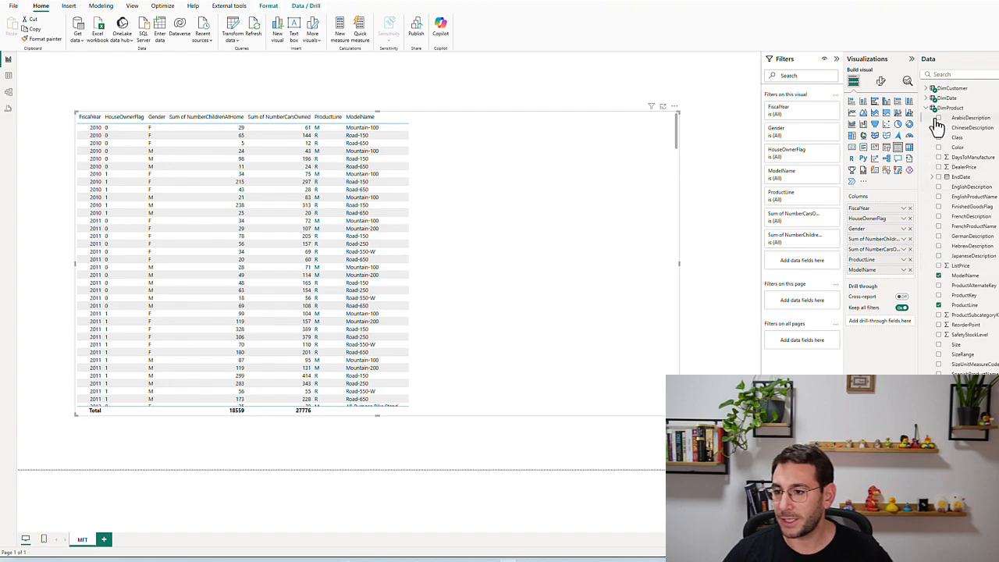
{"action": "left_click", "coordinate": [940, 345]}
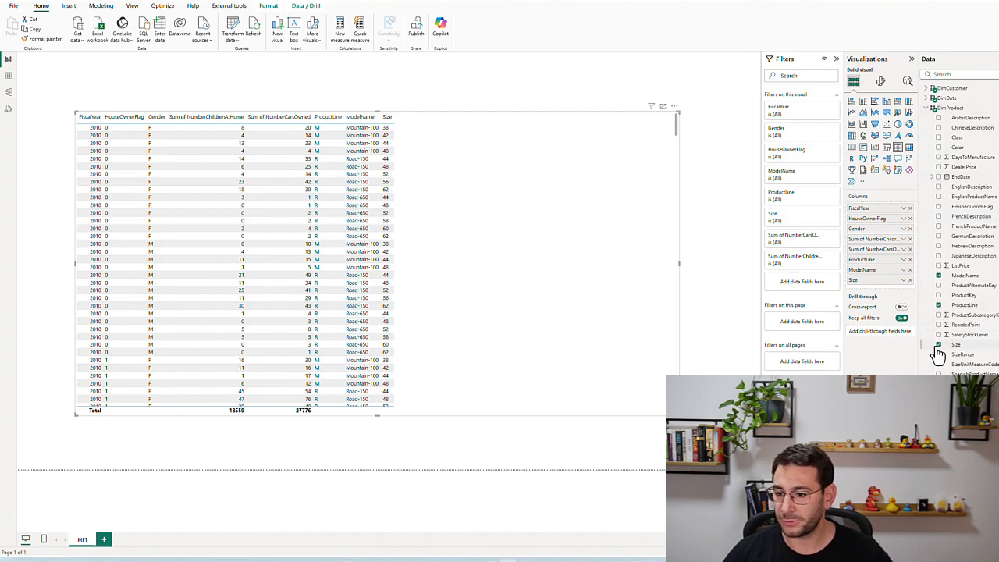
{"action": "left_click", "coordinate": [939, 344]}
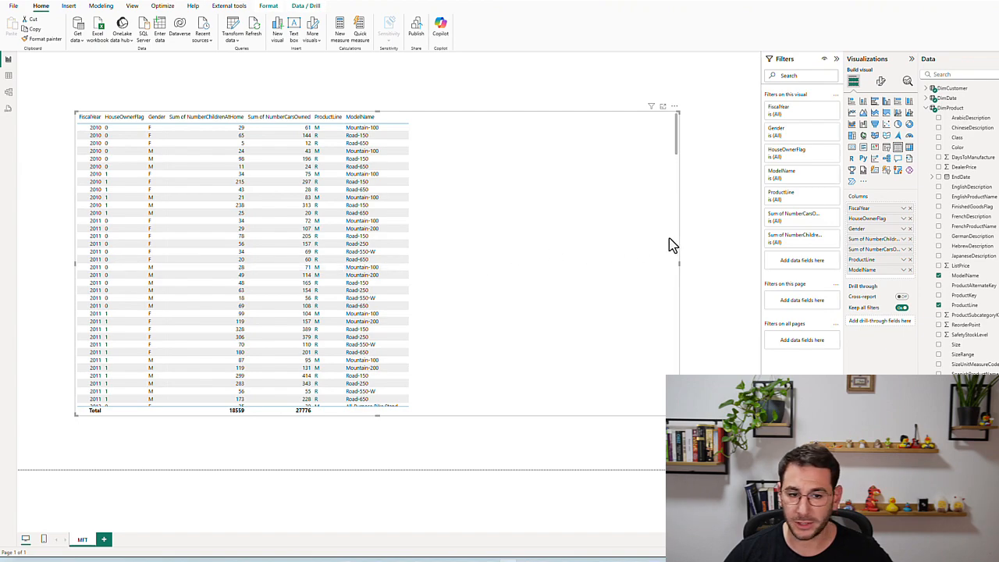
{"action": "left_click", "coordinate": [927, 108]}
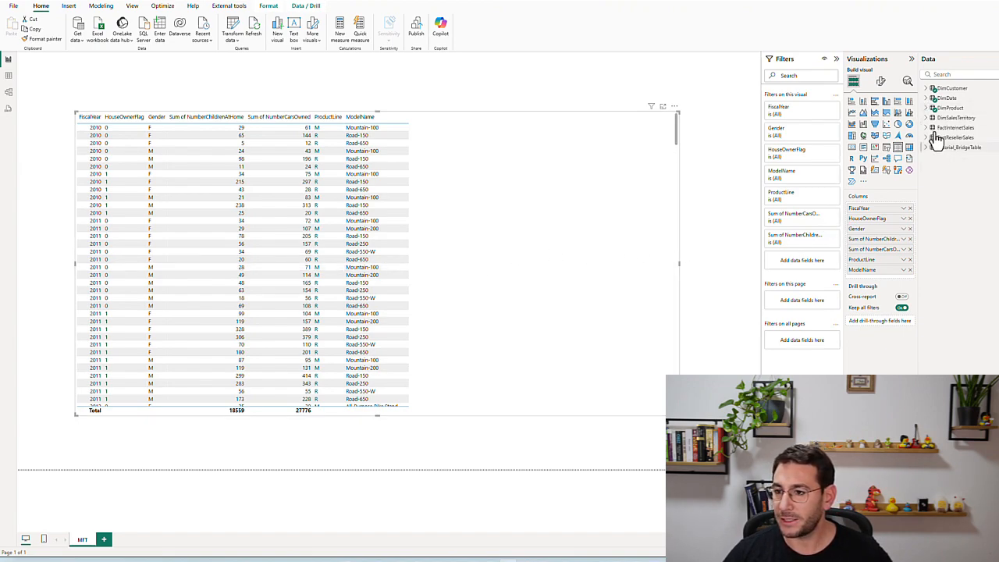
Step: Add SalesTerritoryCountry and SalesTerritoryRegion from DimSalesTerritory to the table visual
{"action": "left_click", "coordinate": [926, 117]}
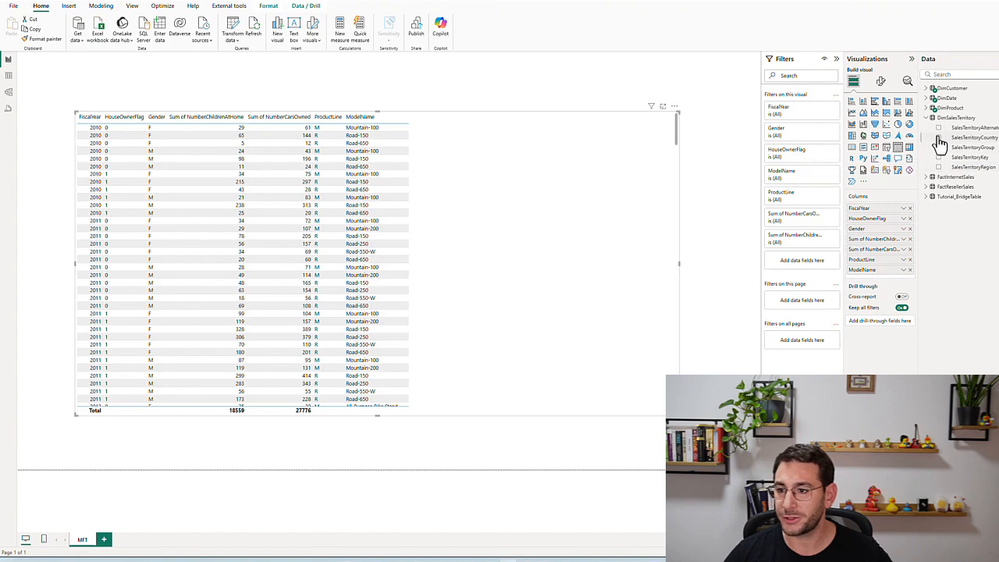
{"action": "left_click", "coordinate": [939, 139]}
{"action": "left_click", "coordinate": [938, 167]}
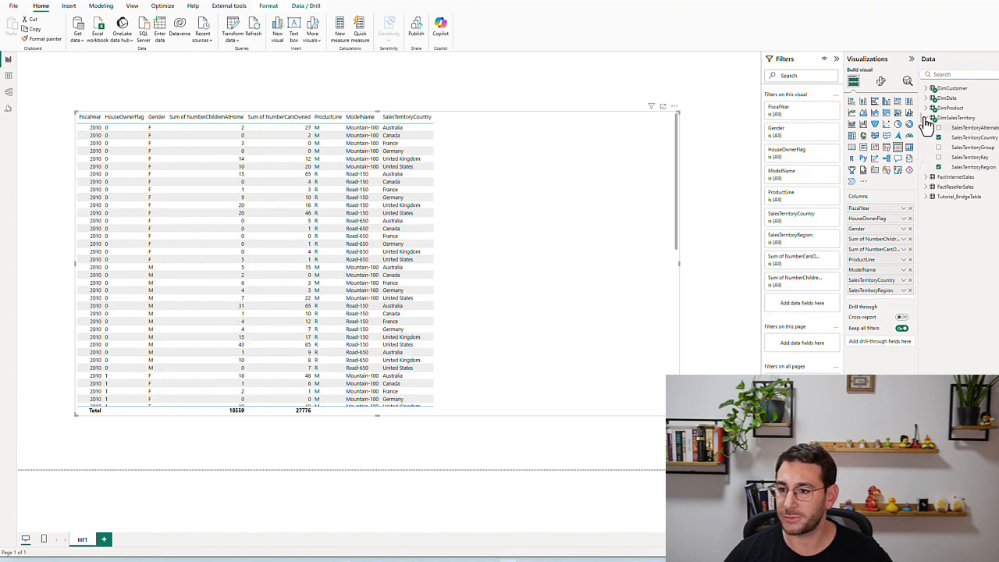
{"action": "left_click", "coordinate": [927, 117]}
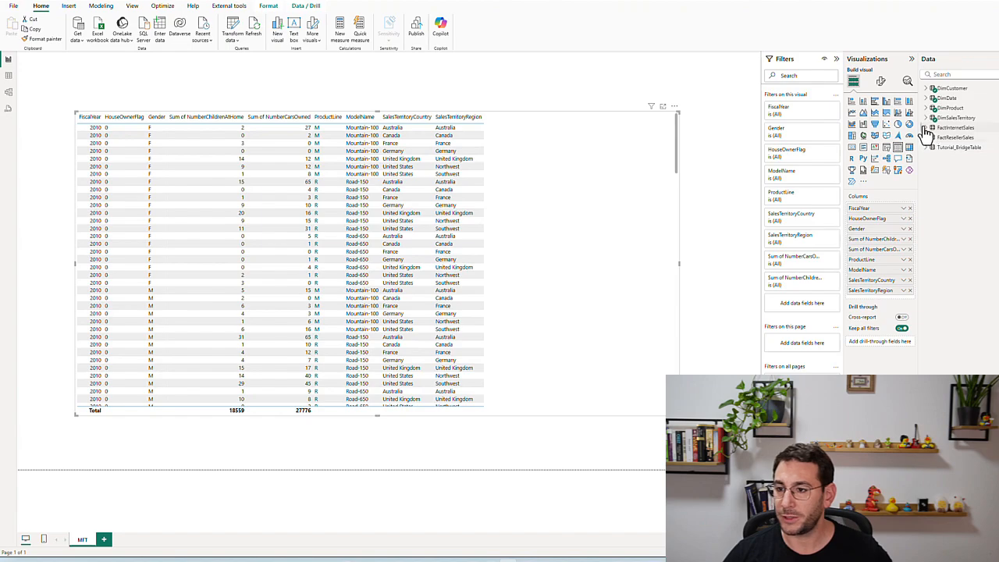
Step: Move the table visual slightly toward the canvas's upper-left corner and enlarge it from its lower-right corner
{"action": "left_click", "coordinate": [927, 128]}
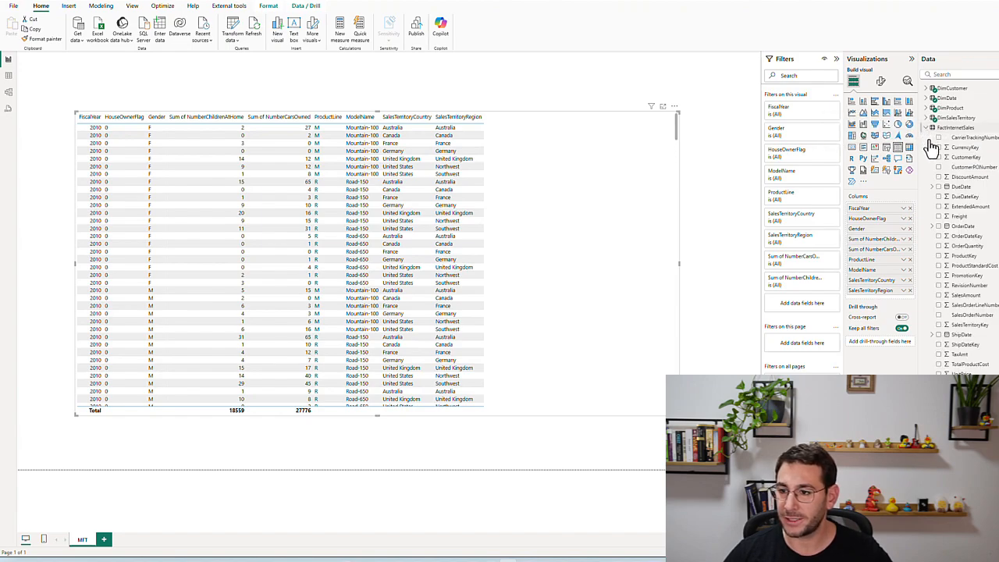
{"action": "scroll", "coordinate": [946, 328], "scroll_direction": "down", "scroll_amount": 1}
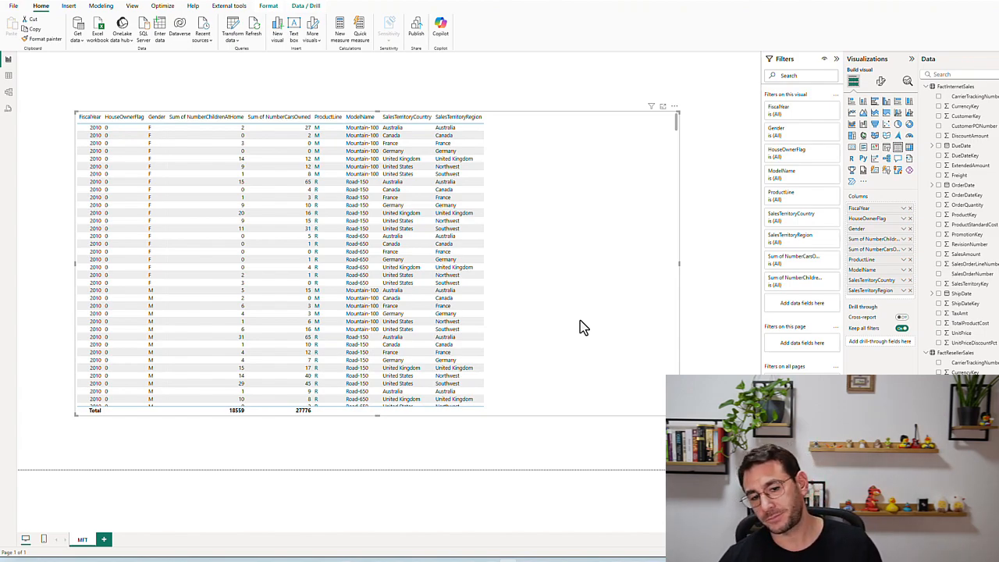
{"action": "left_click_drag", "start_coordinate": [551, 291], "coordinate": [539, 283]}
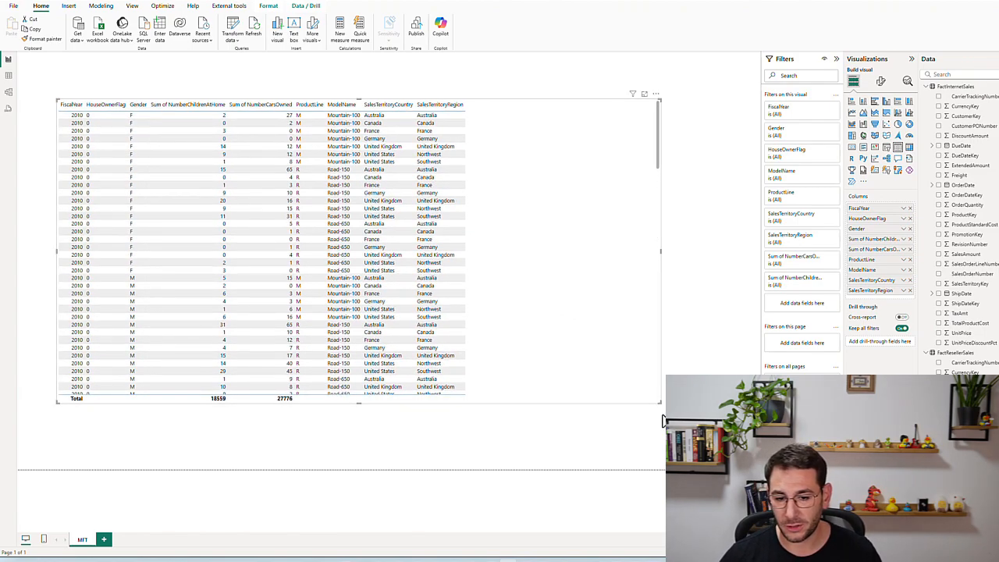
{"action": "left_click_drag", "start_coordinate": [663, 422], "coordinate": [691, 447]}
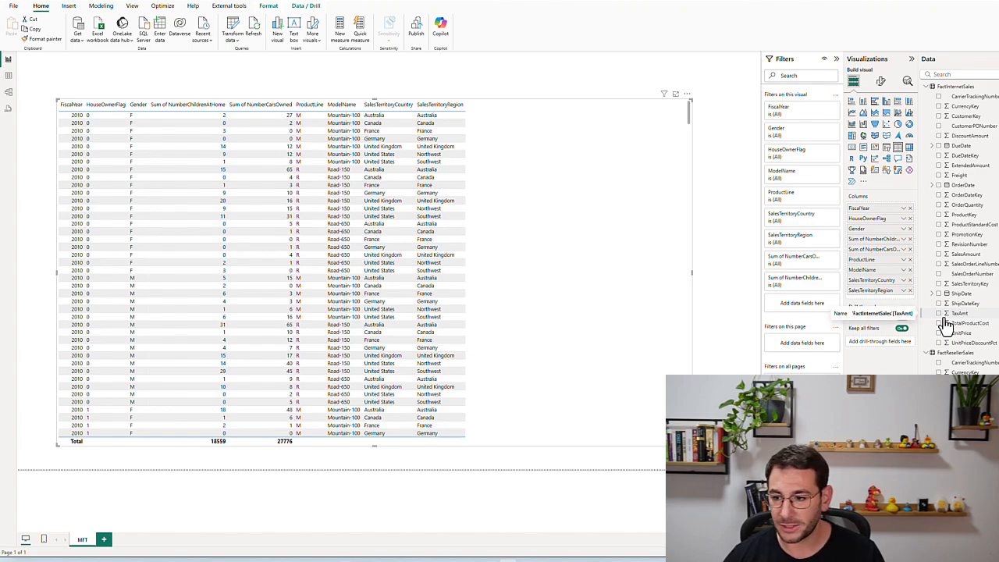
Step: Add Sales_Type from Tutorial_BridgeTable to the table visual and look through its rows
{"action": "scroll", "coordinate": [965, 224], "scroll_direction": "up", "scroll_amount": 1}
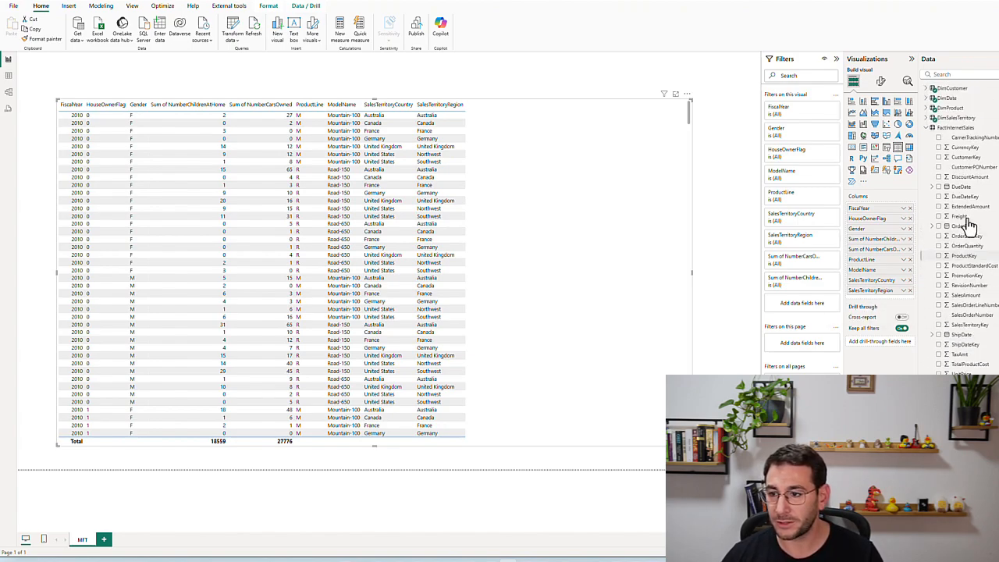
{"action": "scroll", "coordinate": [939, 154], "scroll_direction": "down", "scroll_amount": 3}
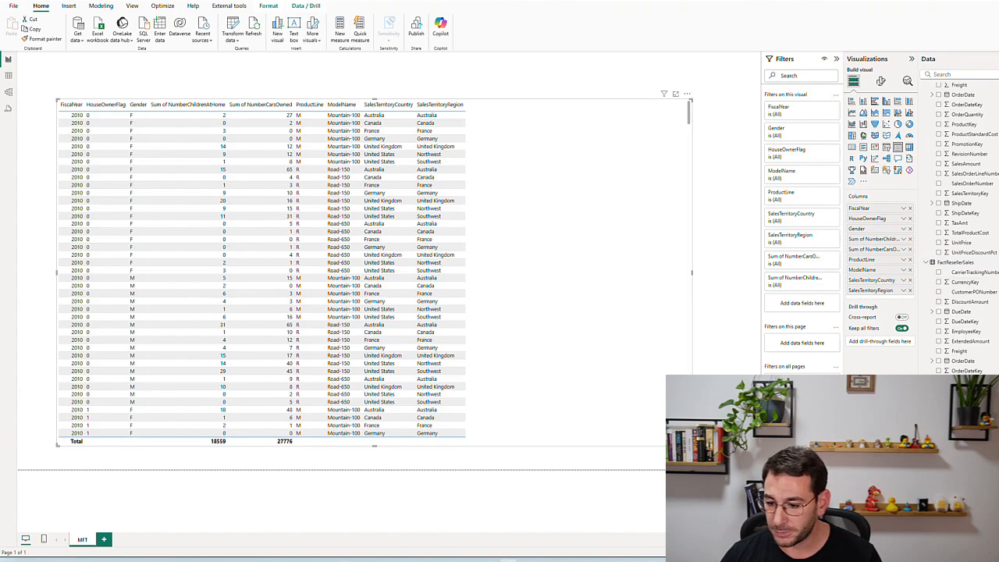
{"action": "scroll", "coordinate": [961, 228], "scroll_direction": "down", "scroll_amount": 2}
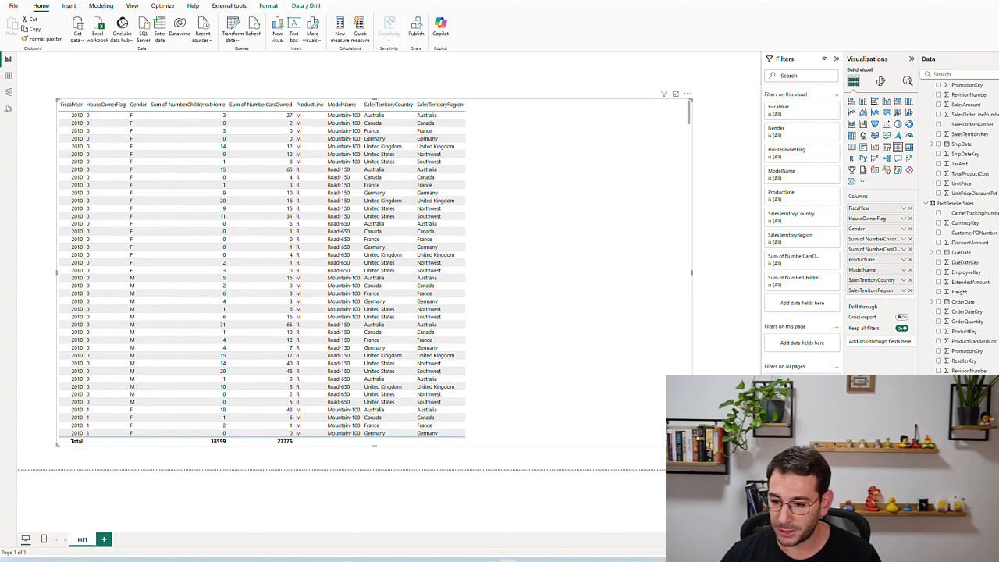
{"action": "left_click", "coordinate": [939, 499]}
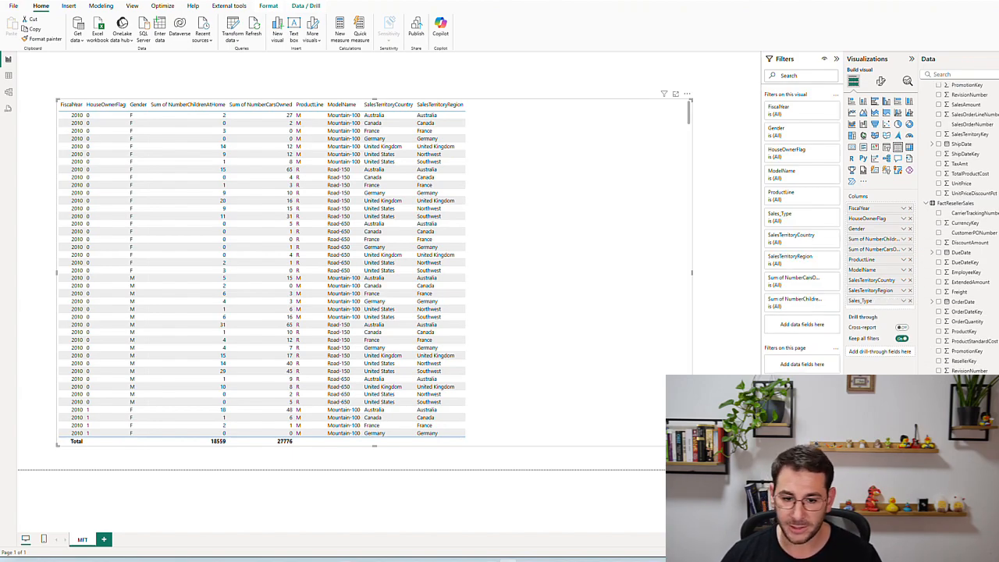
{"action": "scroll", "coordinate": [554, 258], "scroll_direction": "down", "scroll_amount": 10}
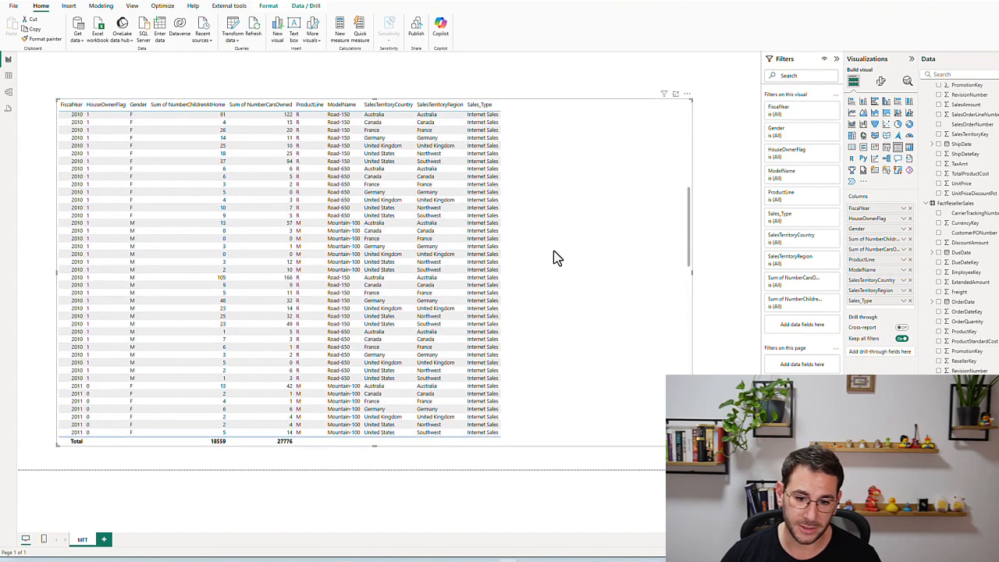
{"action": "scroll", "coordinate": [554, 257], "scroll_direction": "up", "scroll_amount": 10}
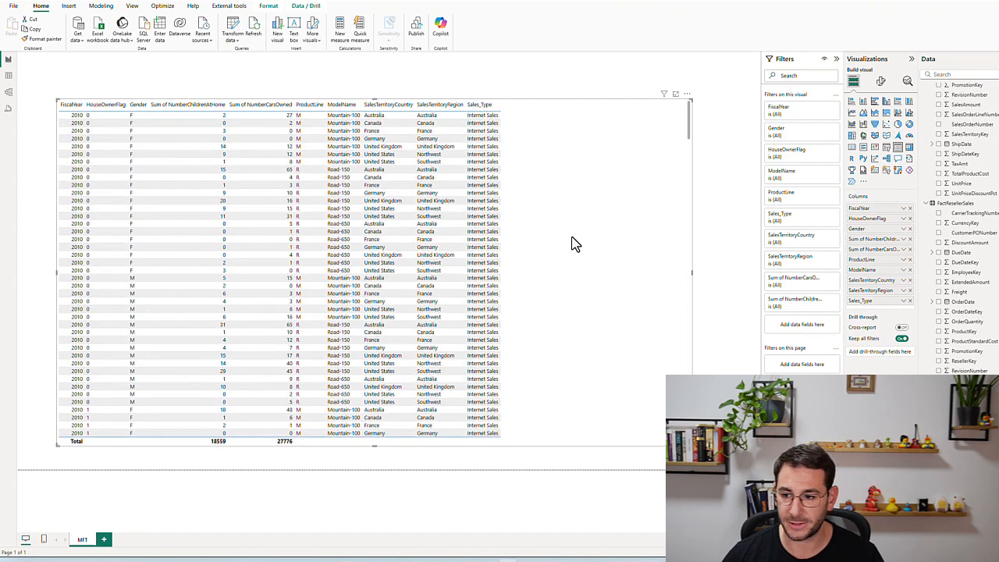
Step: Add TotalProductCost and SalesAmount from both FactResellerSales and FactInternetSales to the table visual and review its rows
{"action": "scroll", "coordinate": [960, 227], "scroll_direction": "up", "scroll_amount": 2}
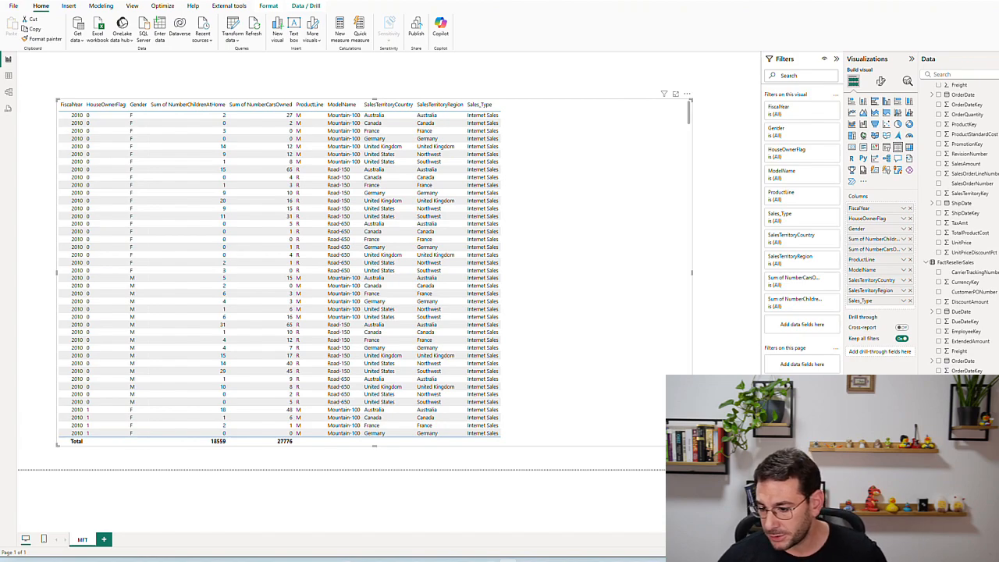
{"action": "left_click", "coordinate": [938, 509]}
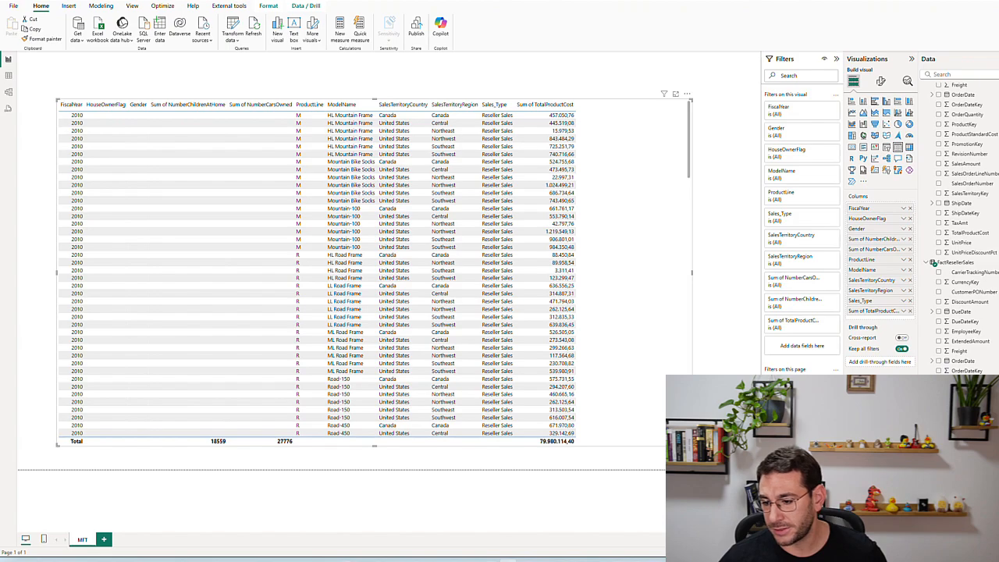
{"action": "left_click", "coordinate": [938, 440]}
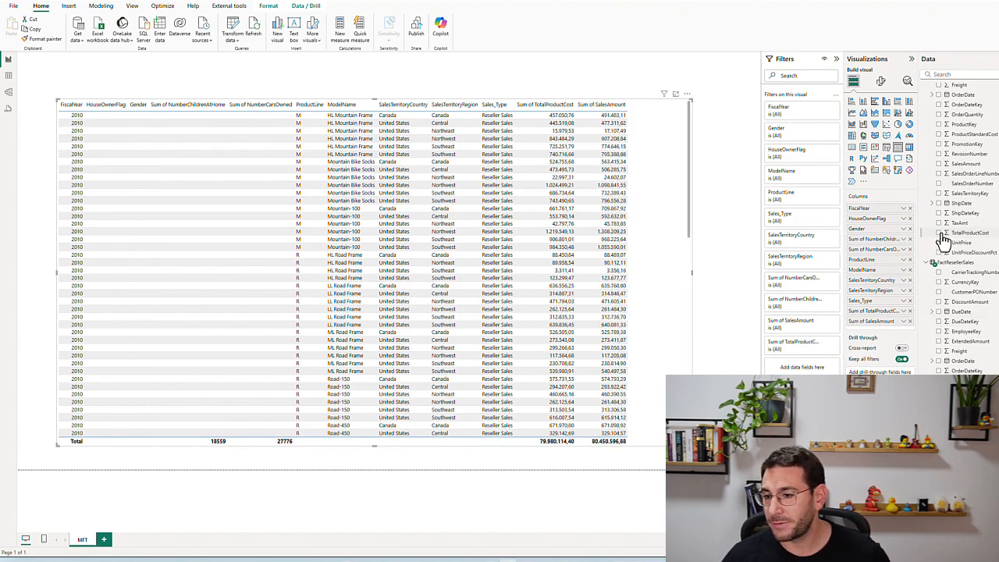
{"action": "left_click", "coordinate": [940, 233]}
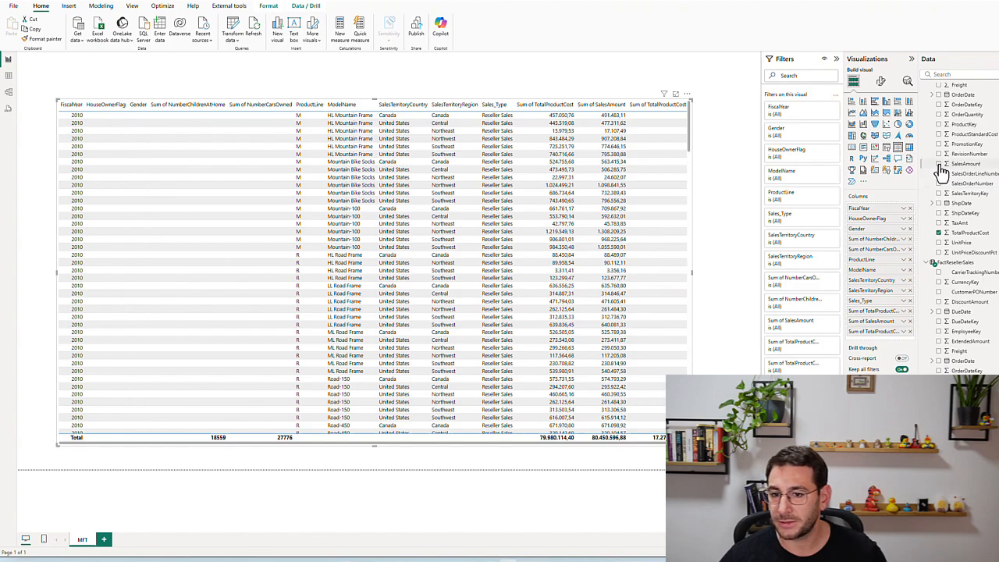
{"action": "left_click", "coordinate": [940, 164]}
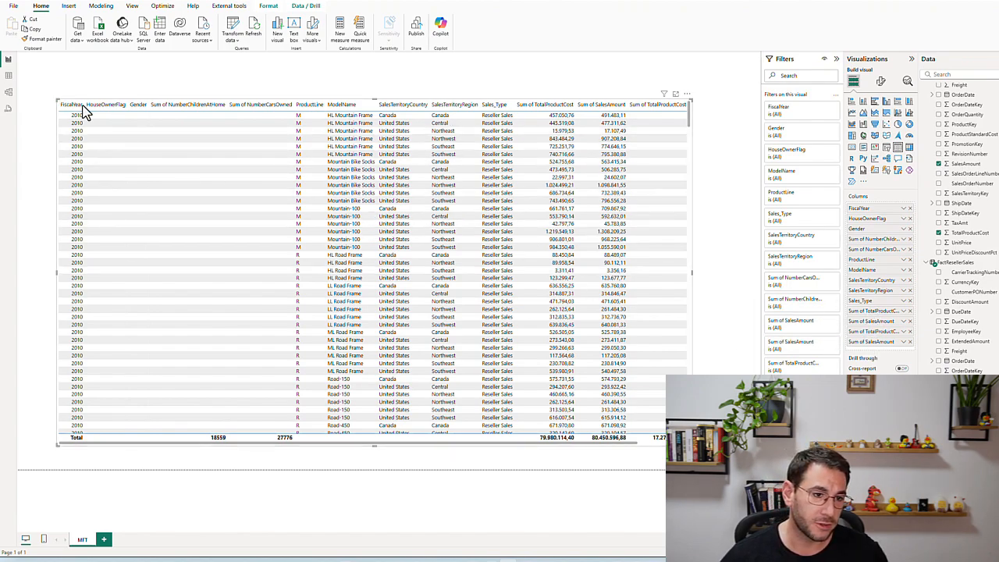
{"action": "scroll", "coordinate": [296, 213], "scroll_direction": "down", "scroll_amount": 10}
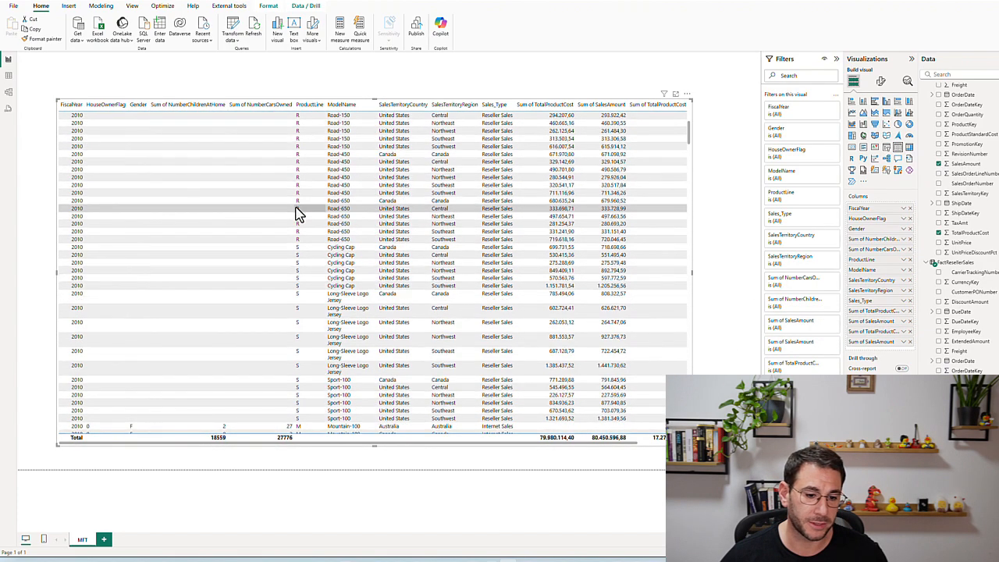
{"action": "scroll", "coordinate": [297, 212], "scroll_direction": "up", "scroll_amount": 10}
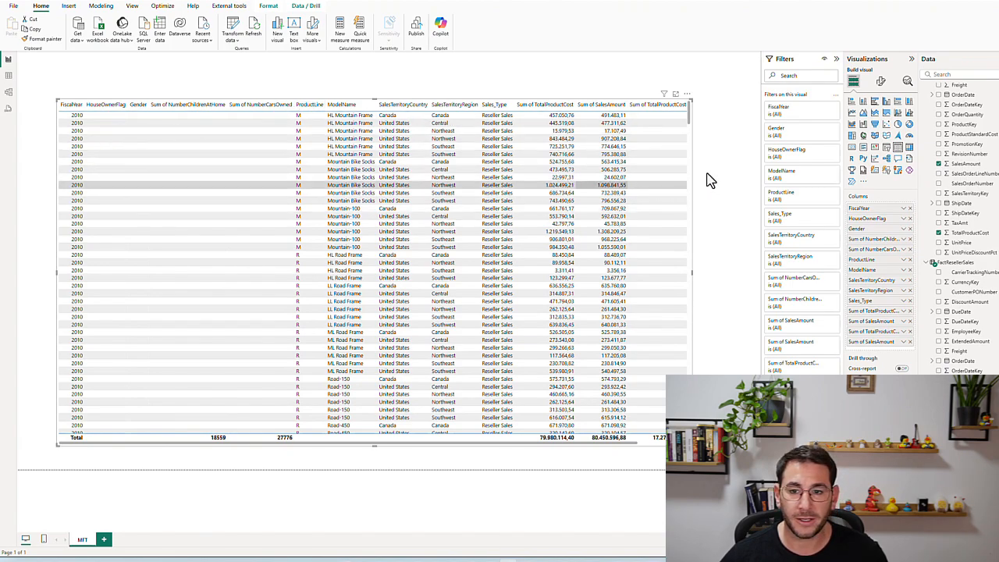
Step: Enlarge the table visual to span nearly the full canvas width and look through its reseller and internet sales rows
{"action": "left_click_drag", "start_coordinate": [693, 96], "coordinate": [759, 62]}
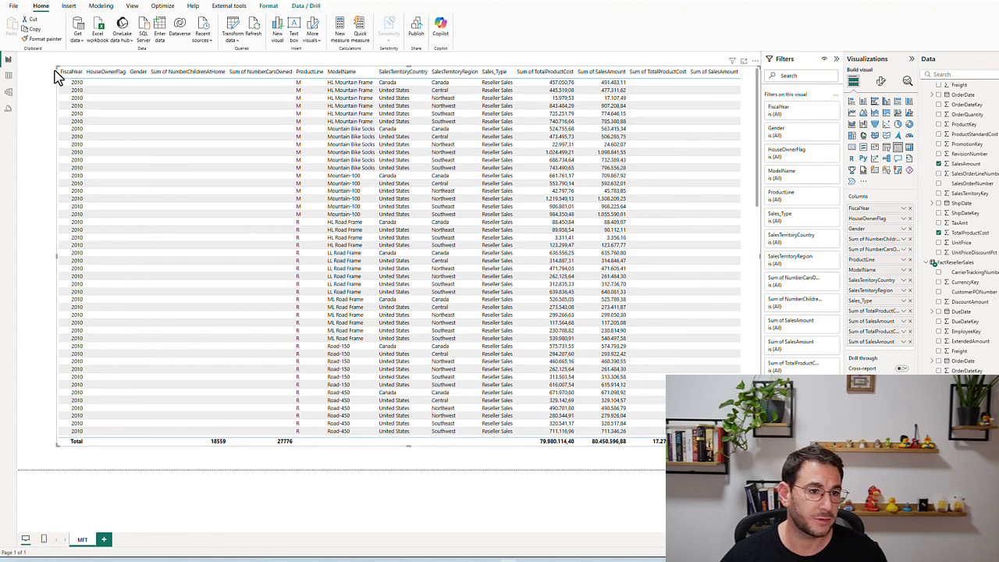
{"action": "left_click_drag", "start_coordinate": [53, 60], "coordinate": [22, 52]}
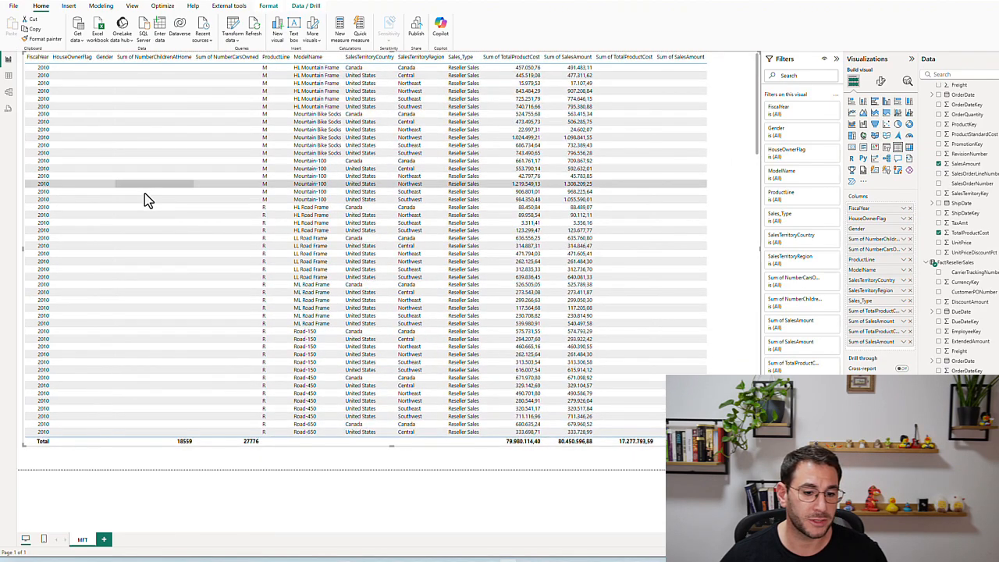
{"action": "scroll", "coordinate": [164, 312], "scroll_direction": "down", "scroll_amount": 10}
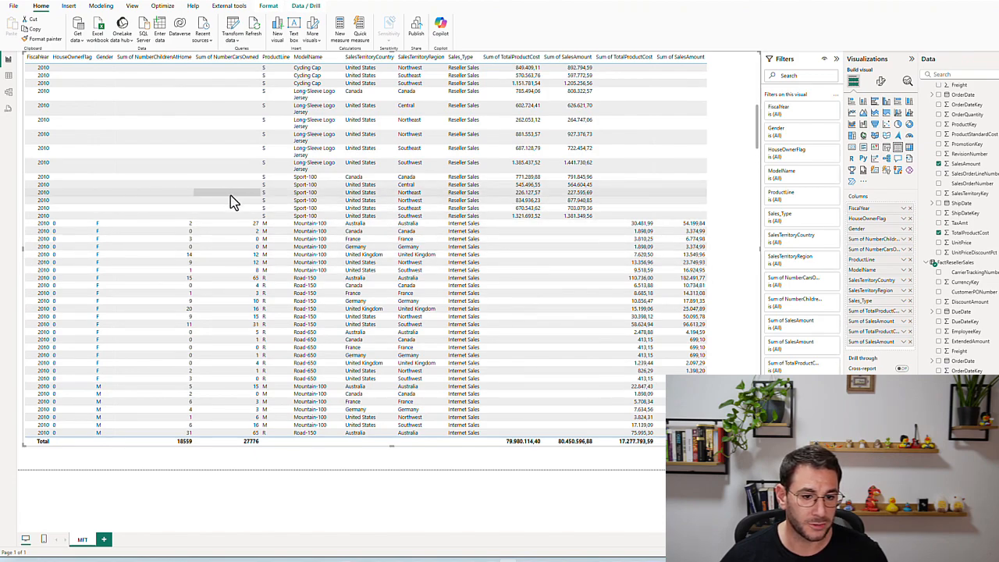
{"action": "scroll", "coordinate": [251, 212], "scroll_direction": "up", "scroll_amount": 10}
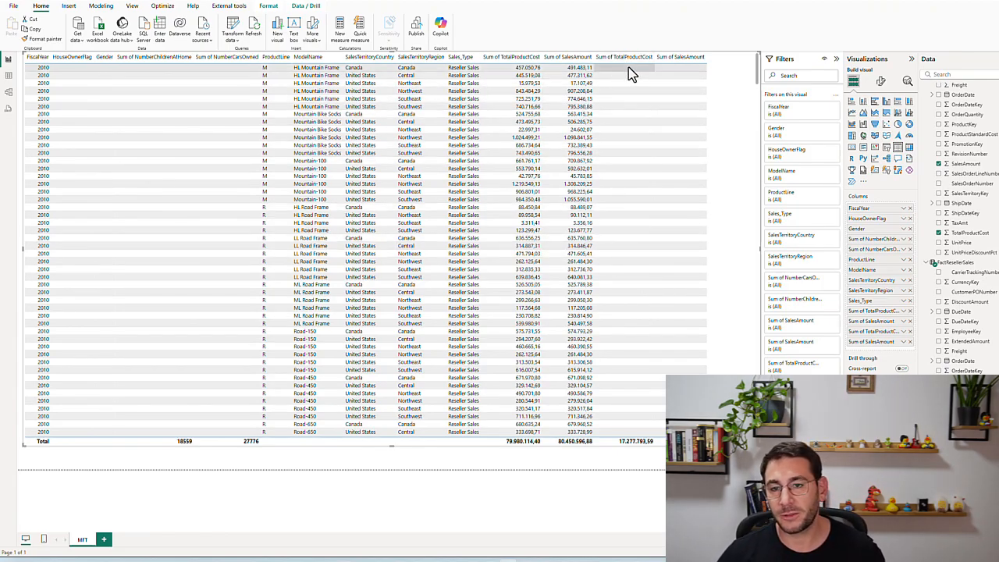
Step: Compare the cost and sales amount columns across both sales types, and lower the table visual's upper edge to free space above it
{"action": "scroll", "coordinate": [643, 123], "scroll_direction": "down", "scroll_amount": 10}
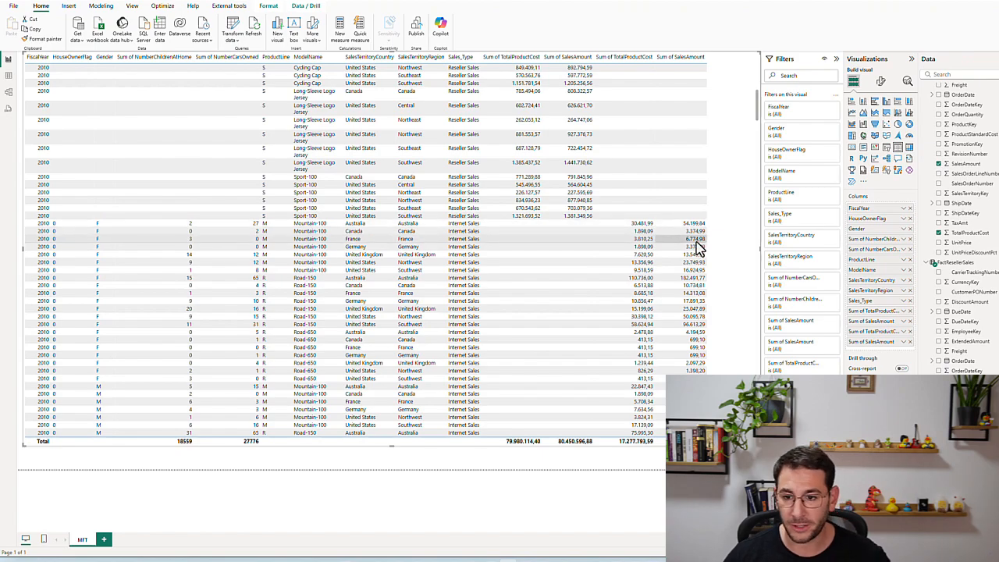
{"action": "scroll", "coordinate": [698, 247], "scroll_direction": "up", "scroll_amount": 5}
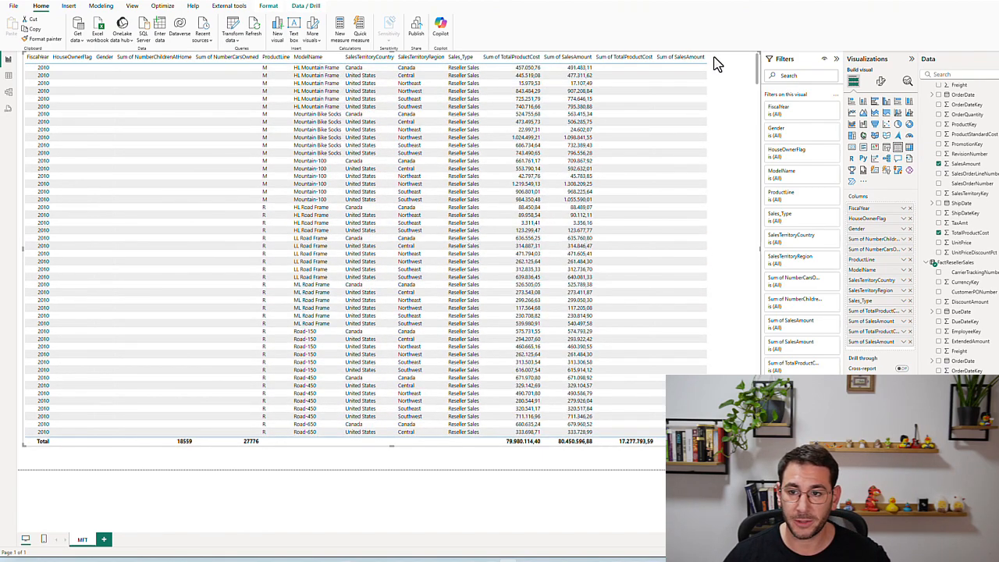
{"action": "scroll", "coordinate": [709, 61], "scroll_direction": "up", "scroll_amount": 2}
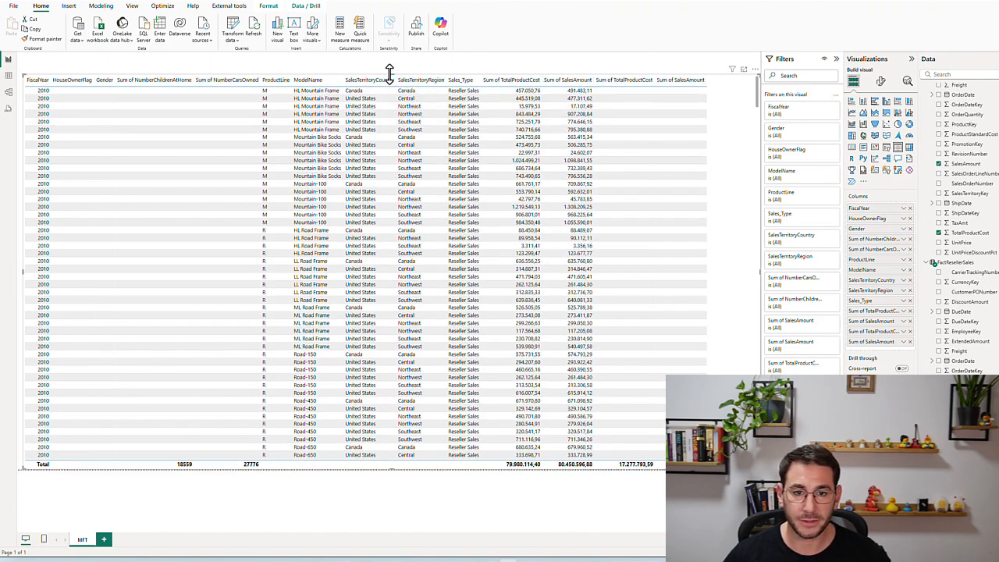
{"action": "left_click_drag", "start_coordinate": [390, 71], "coordinate": [397, 123]}
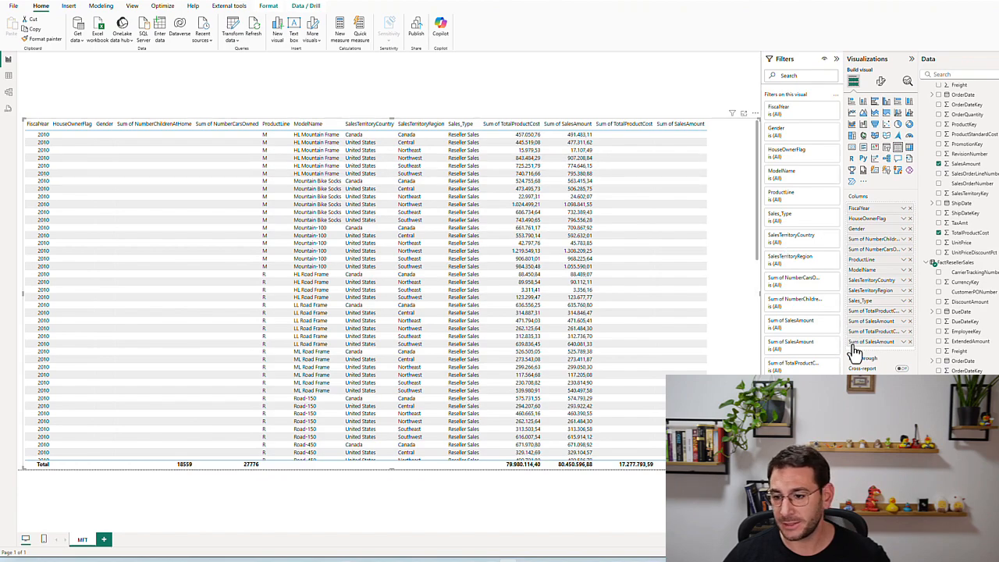
Step: Rename the two FactResellerSales columns in the table visual as RSL_TotalProductCost and RSL_SalesAmount
{"action": "double_click", "coordinate": [866, 311]}
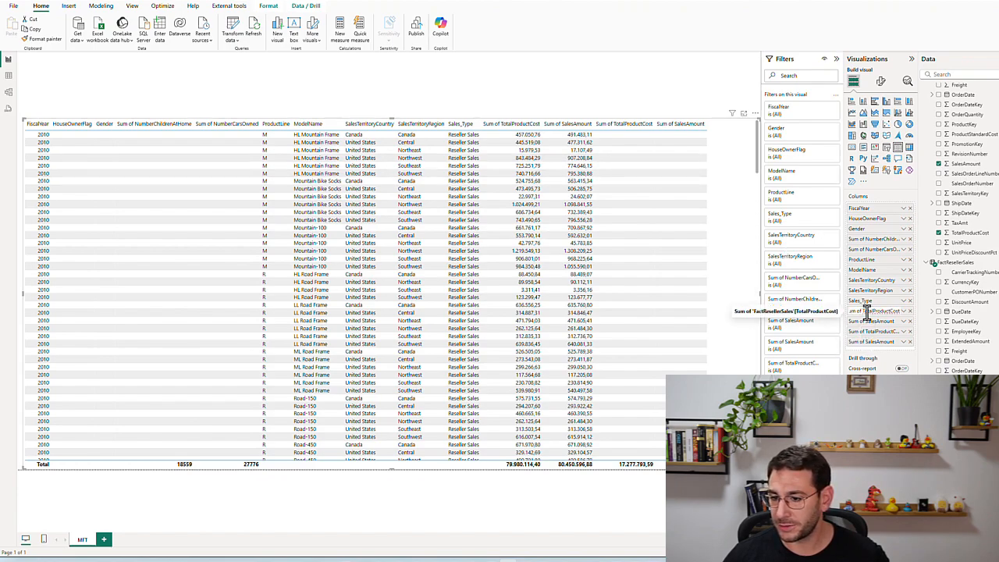
{"action": "left_click_drag", "start_coordinate": [862, 310], "coordinate": [830, 308]}
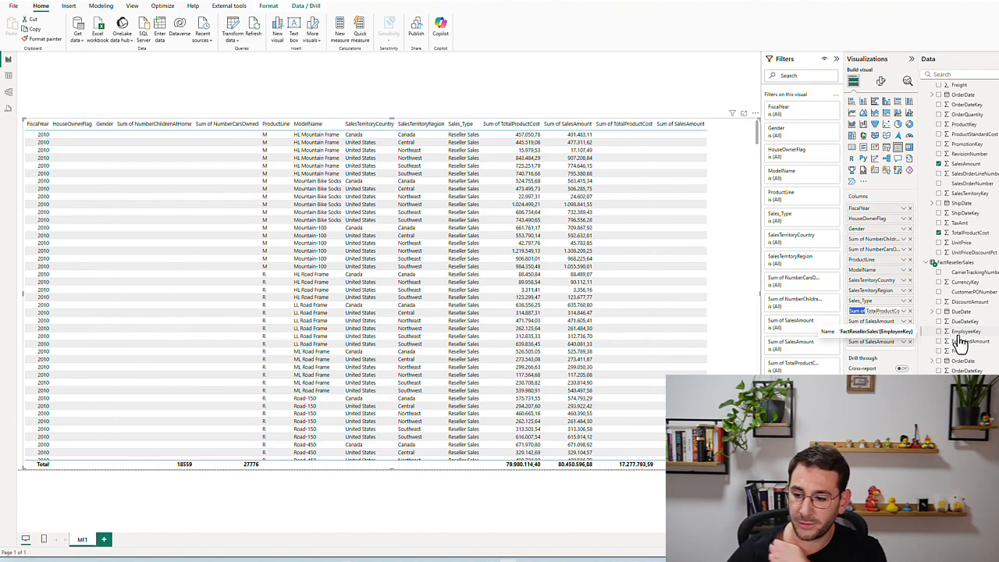
{"action": "type", "text": "RSL"}
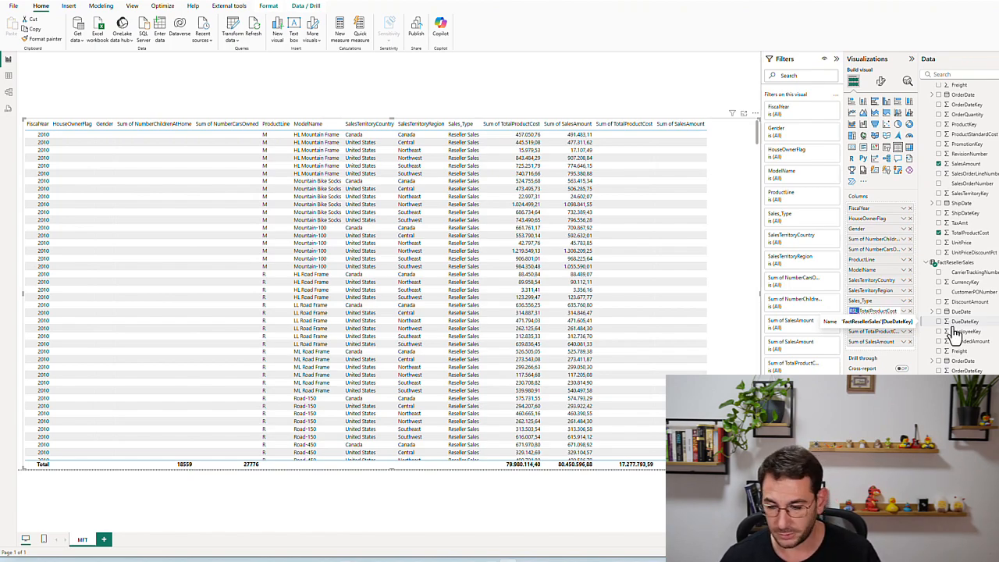
{"action": "key", "text": "Return"}
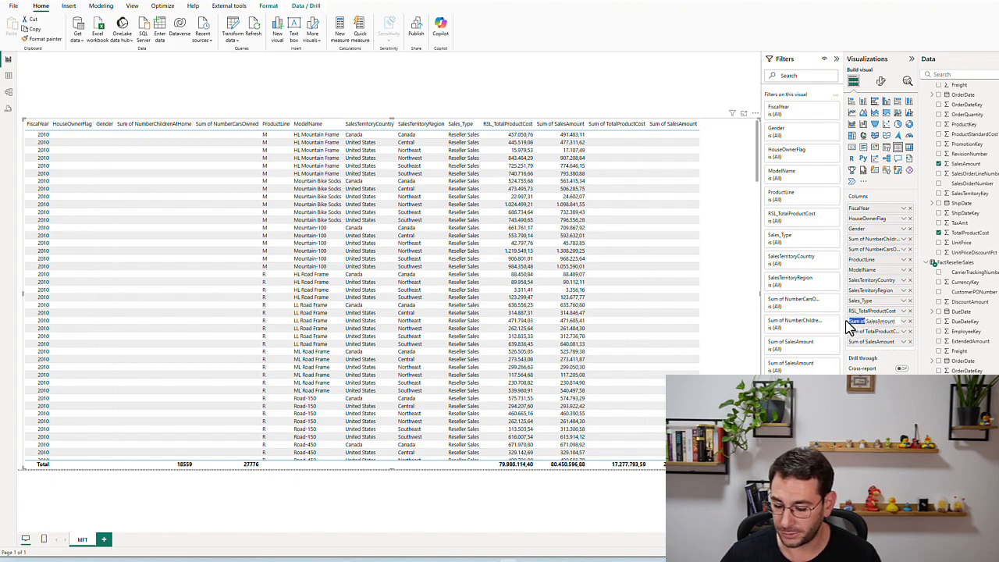
{"action": "double_click", "coordinate": [853, 321]}
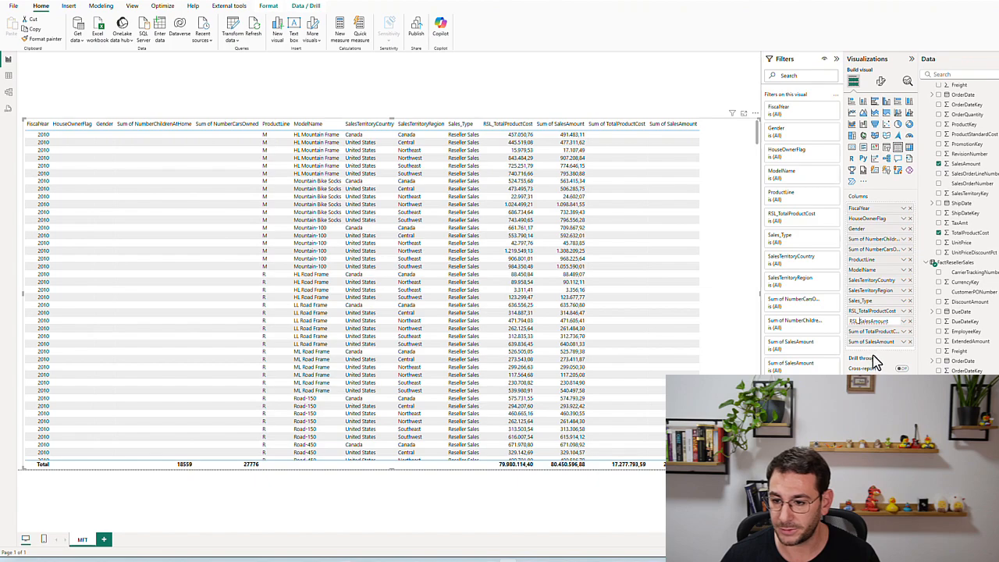
{"action": "key", "text": "Return"}
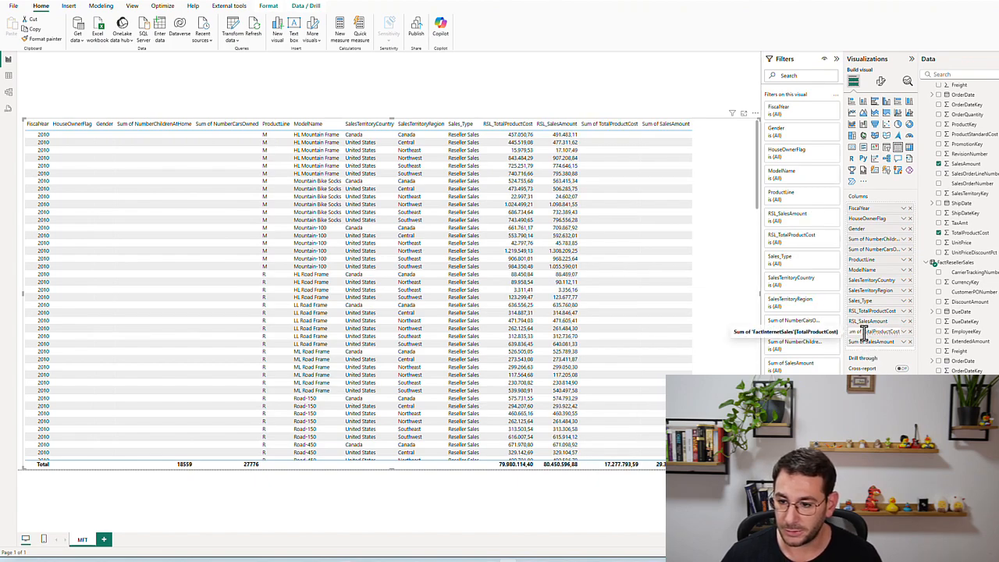
Step: Rename the two FactInternetSales columns in the table visual as INT_TotalProductCost and INT_SalesAmount
{"action": "left_click_drag", "start_coordinate": [864, 332], "coordinate": [826, 331]}
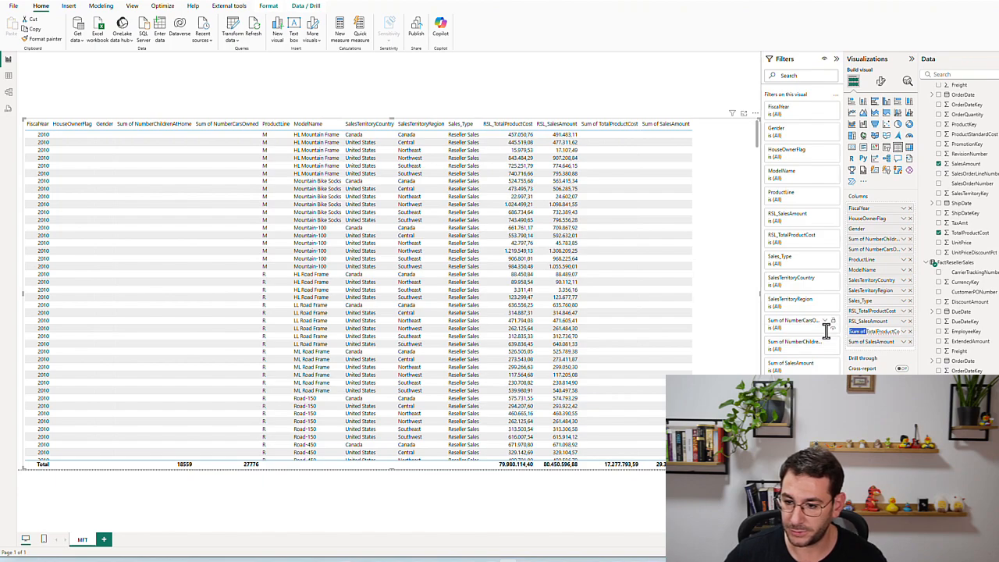
{"action": "type", "text": "INT_"}
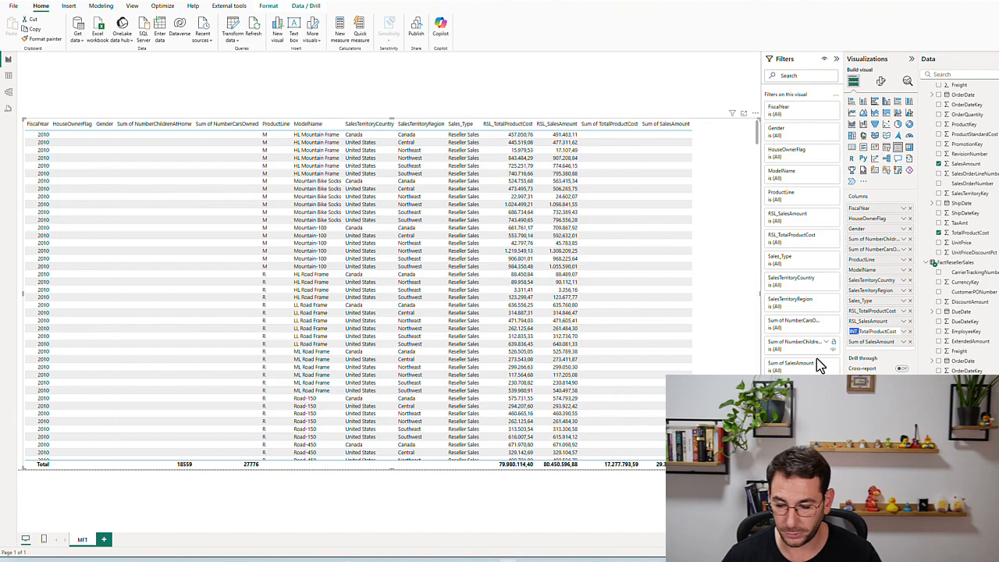
{"action": "double_click", "coordinate": [855, 344]}
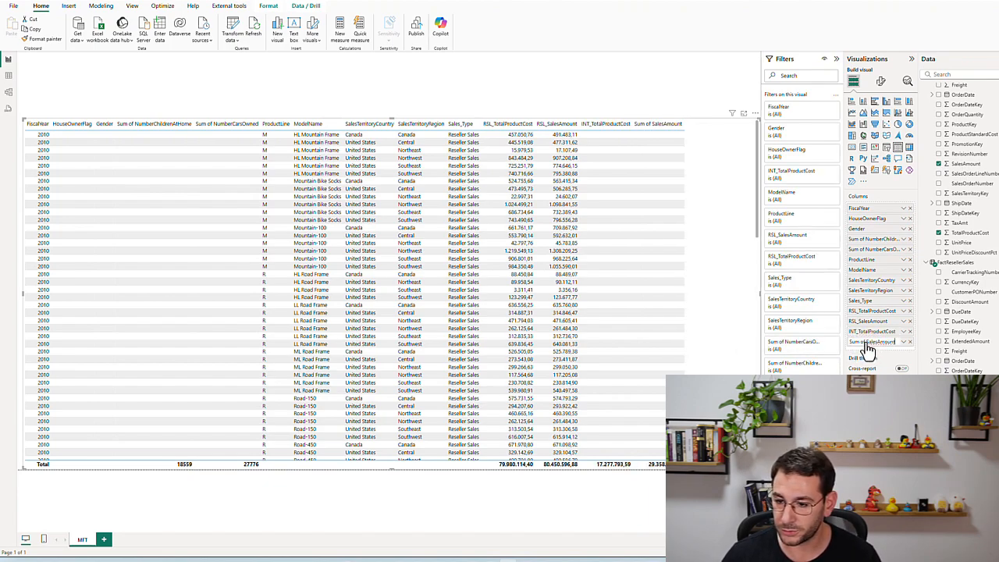
{"action": "left_click_drag", "start_coordinate": [865, 343], "coordinate": [840, 343]}
{"action": "type", "text": "INT_"}
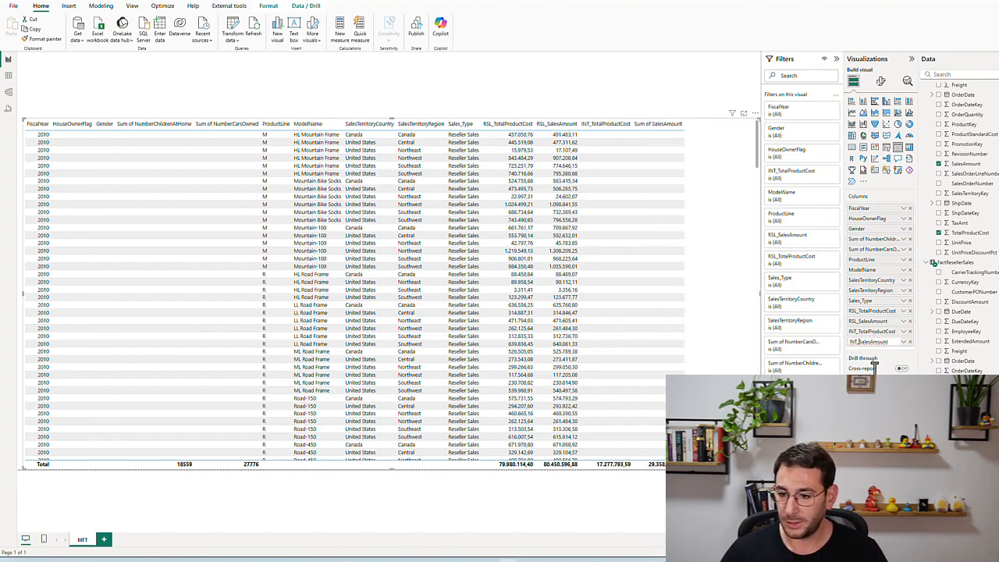
{"action": "key", "text": "Return"}
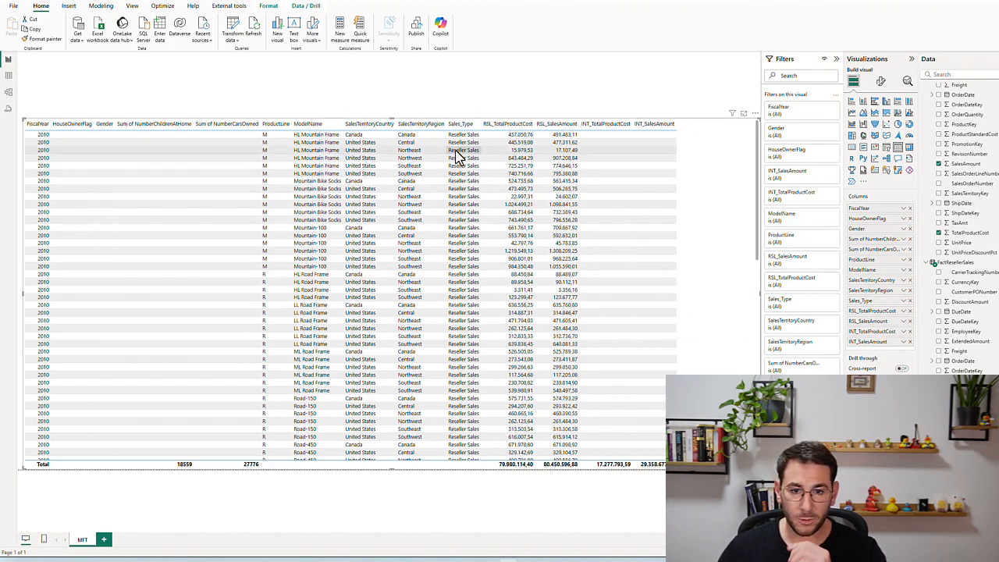
Step: Add a blank slicer to the report page and reduce its height to fit the space above the table visual
{"action": "left_click", "coordinate": [675, 95]}
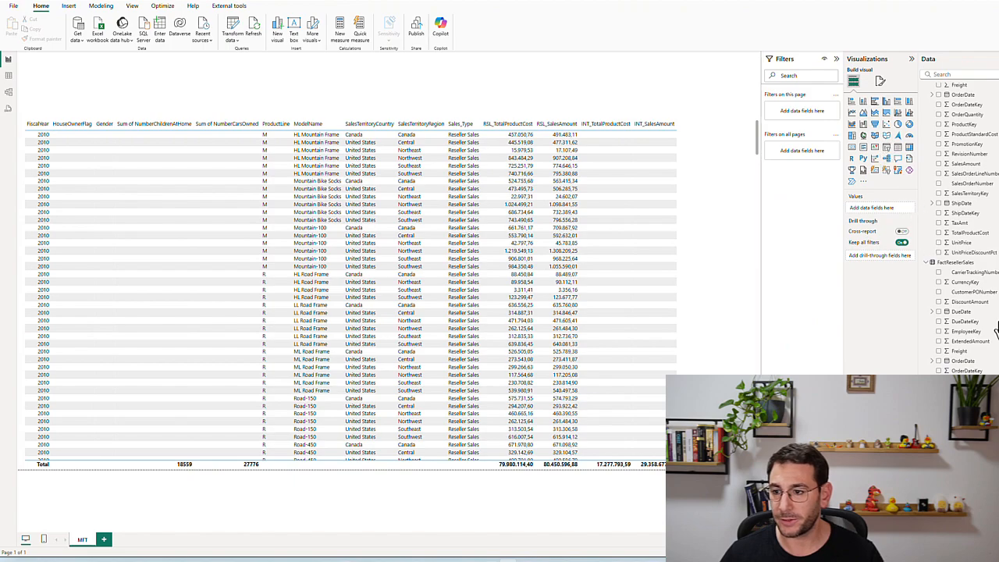
{"action": "left_click", "coordinate": [887, 147]}
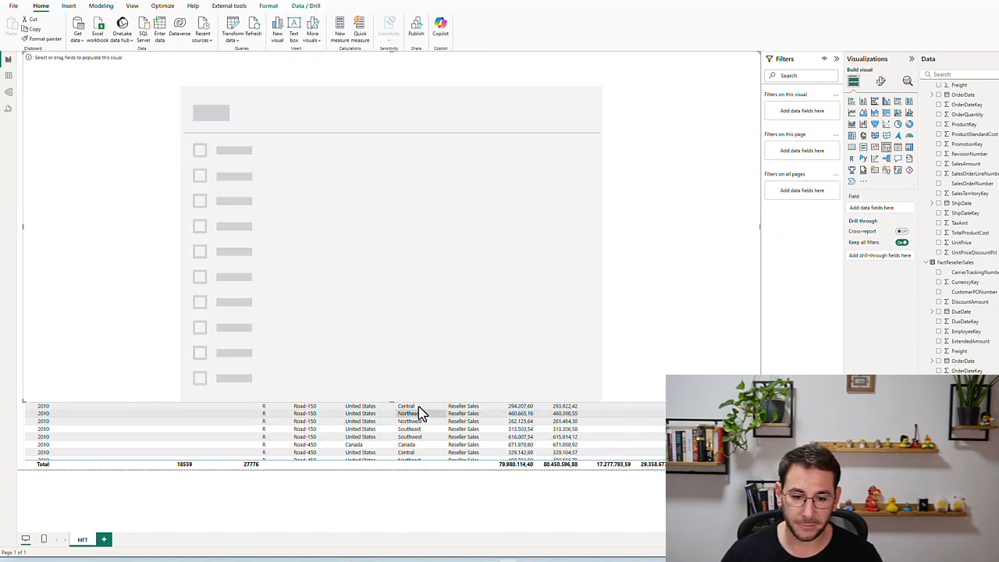
{"action": "left_click_drag", "start_coordinate": [392, 400], "coordinate": [388, 119]}
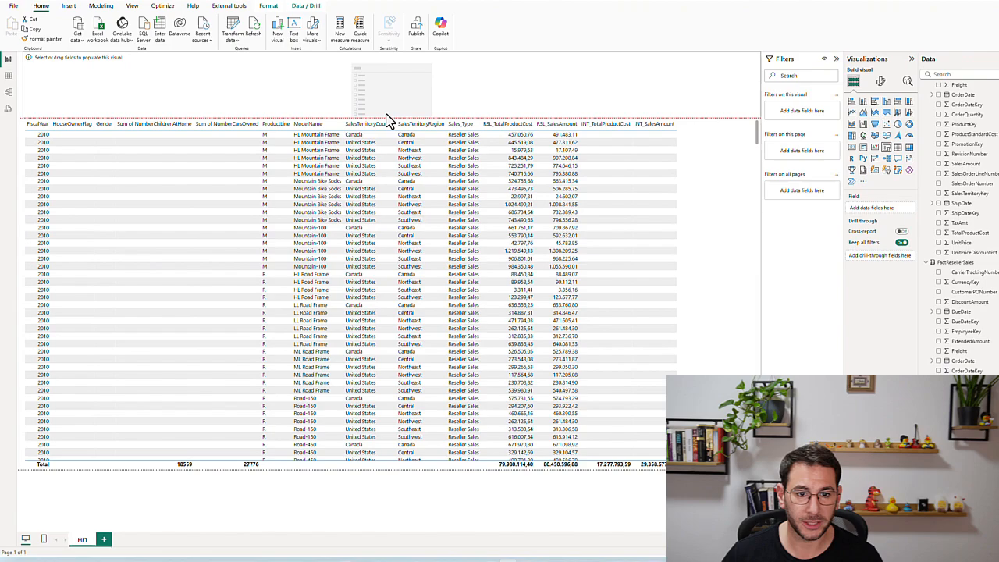
Step: Narrow the table visual by pulling in its right edge and view its last columns
{"action": "left_click", "coordinate": [749, 299]}
{"action": "left_click_drag", "start_coordinate": [761, 299], "coordinate": [647, 289]}
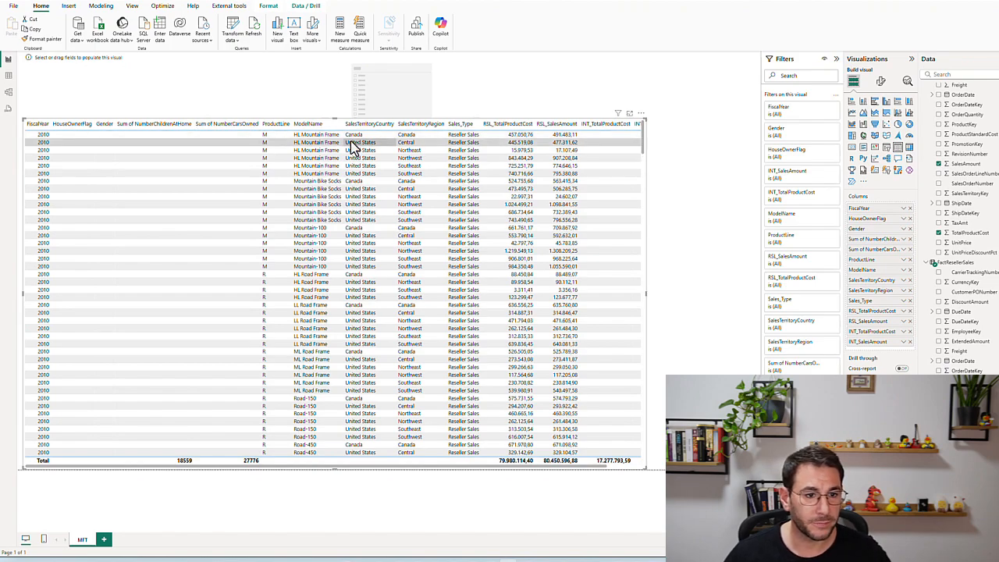
{"action": "scroll", "coordinate": [486, 204], "scroll_direction": "right", "scroll_amount": 1}
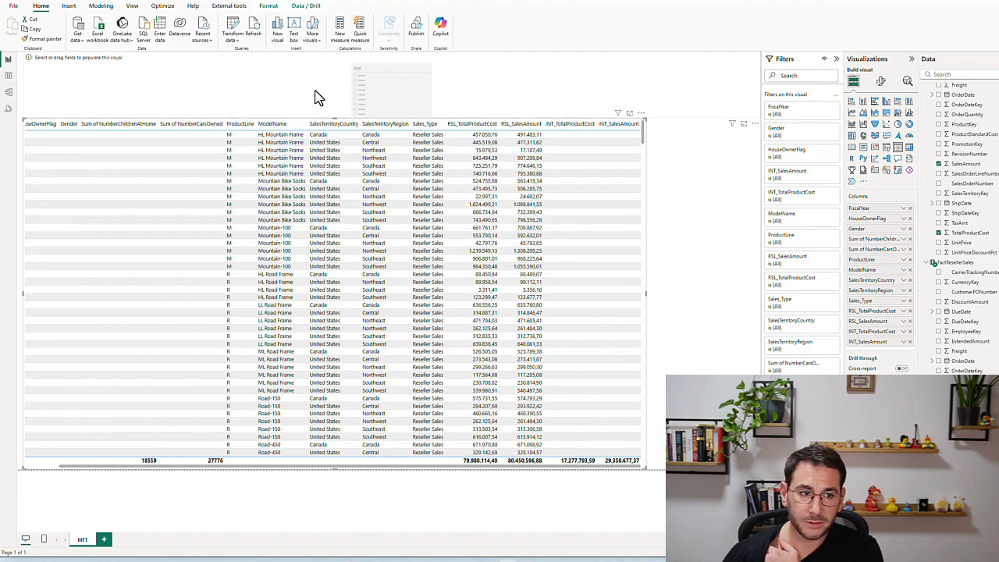
Step: Add Sales_Type from Tutorial_BridgeTable as the field of the blank slicer
{"action": "left_click", "coordinate": [519, 104]}
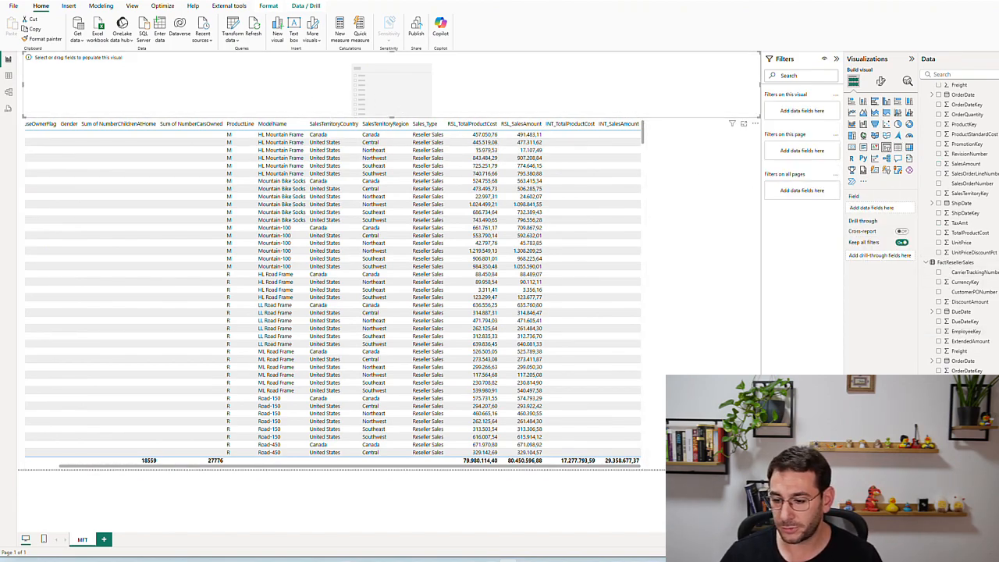
{"action": "scroll", "coordinate": [960, 226], "scroll_direction": "down", "scroll_amount": 2}
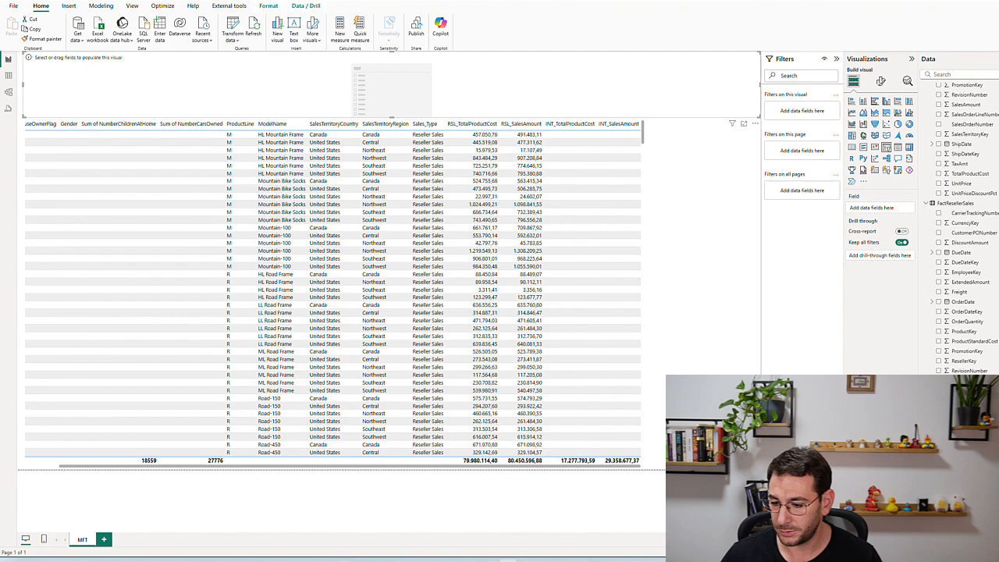
{"action": "left_click", "coordinate": [939, 498]}
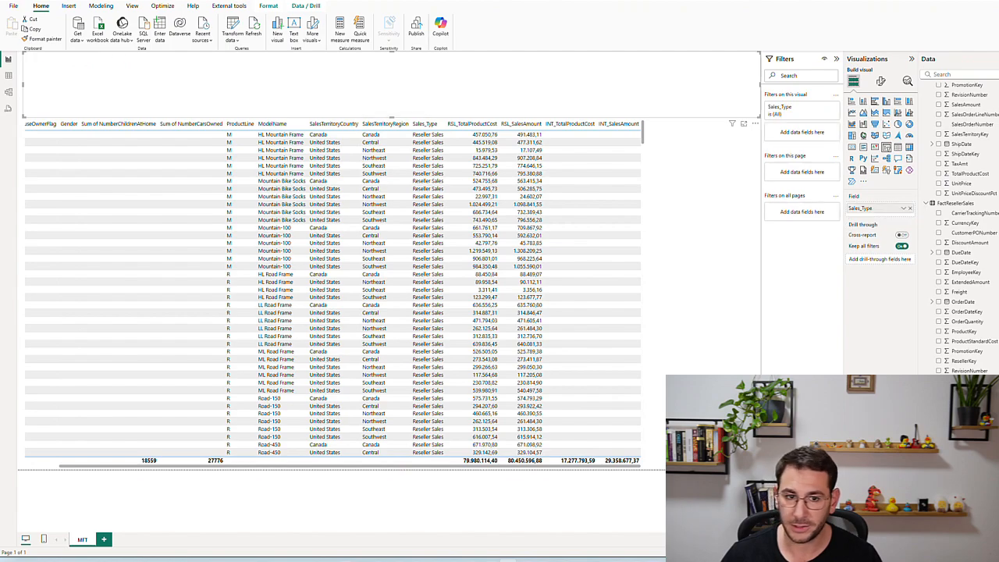
Step: Try the Internet Sales option in the Sales_Type slicer, clear it, and narrow the slicer to a small box above the table
{"action": "left_click", "coordinate": [65, 68]}
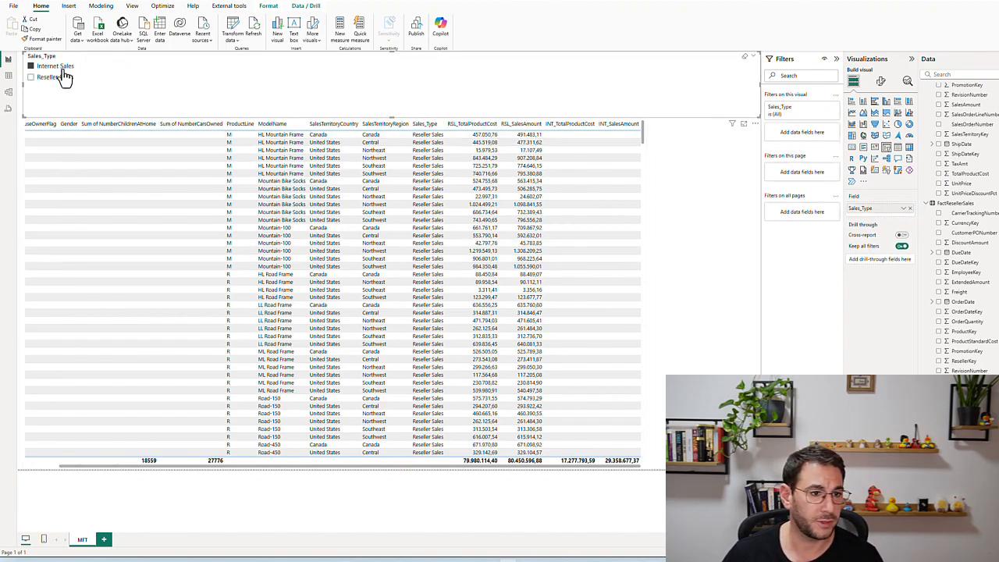
{"action": "left_click", "coordinate": [62, 78]}
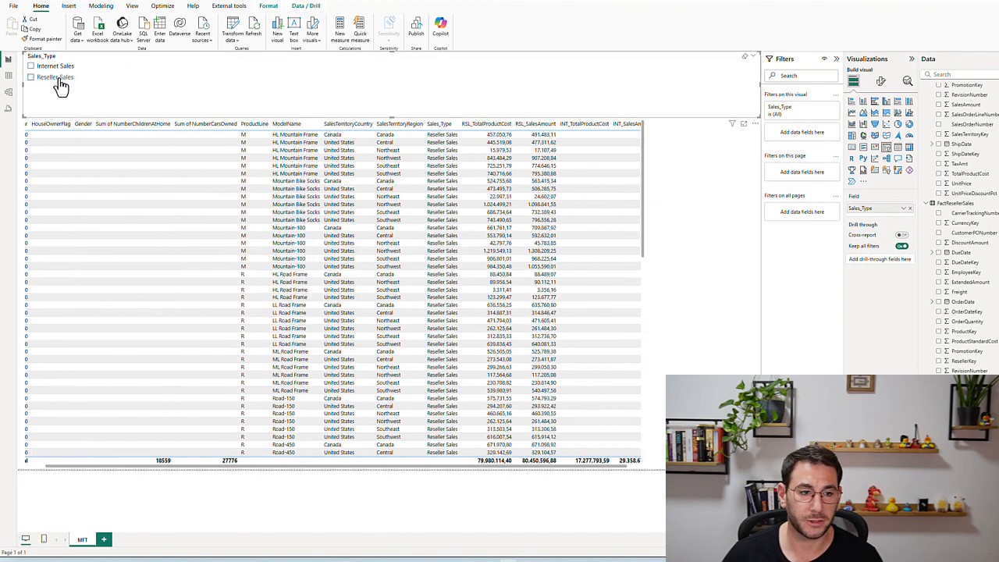
{"action": "left_click", "coordinate": [61, 86]}
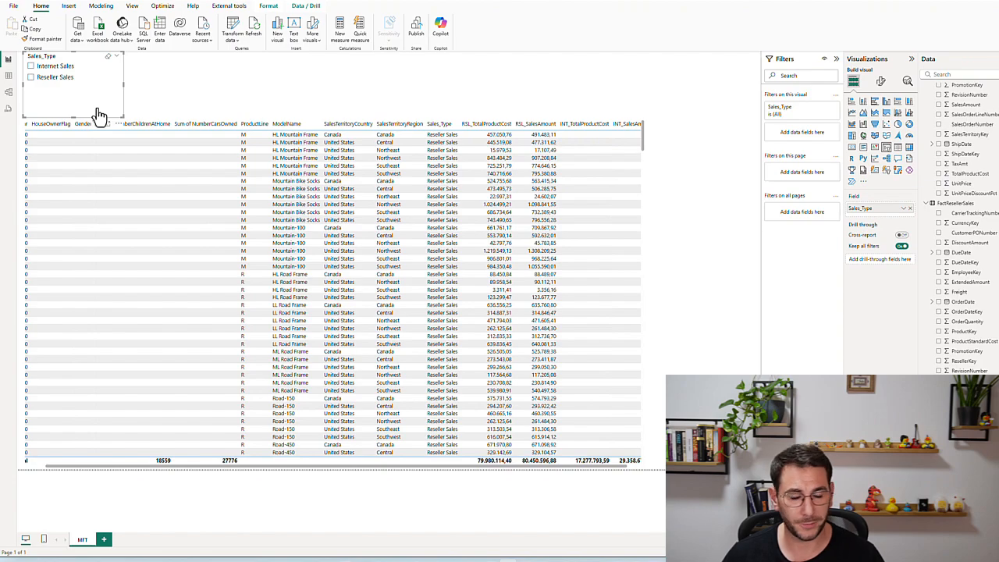
Step: Duplicate the Sales_Type slicer and place the copy beside the original above the table
{"action": "key", "text": "ctrl+c"}
{"action": "key", "text": "ctrl+v"}
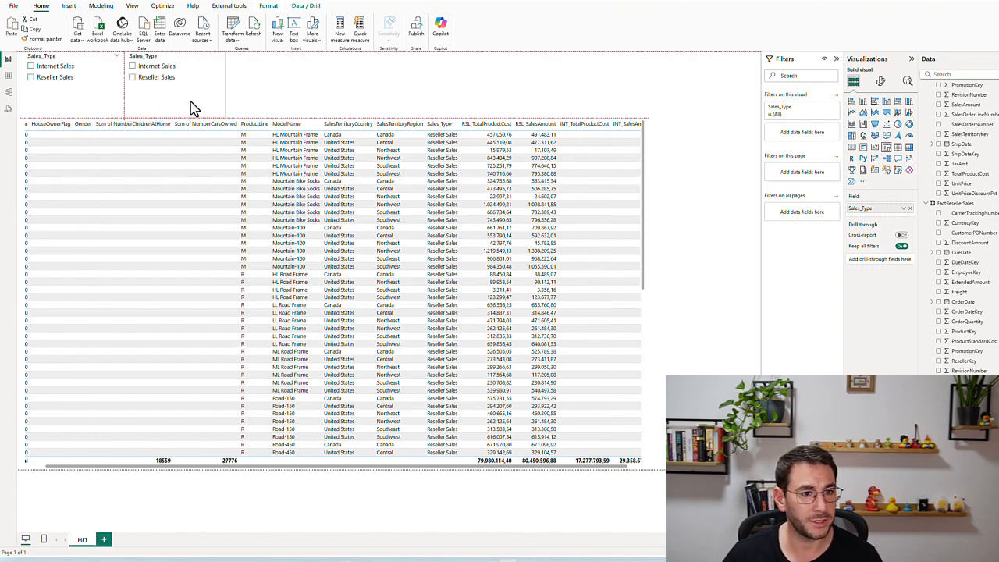
Step: Replace Sales_Type in the copied slicer with fields from DimProduct, trying Style first and settling on SizeRange
{"action": "scroll", "coordinate": [922, 258], "scroll_direction": "up", "scroll_amount": 5}
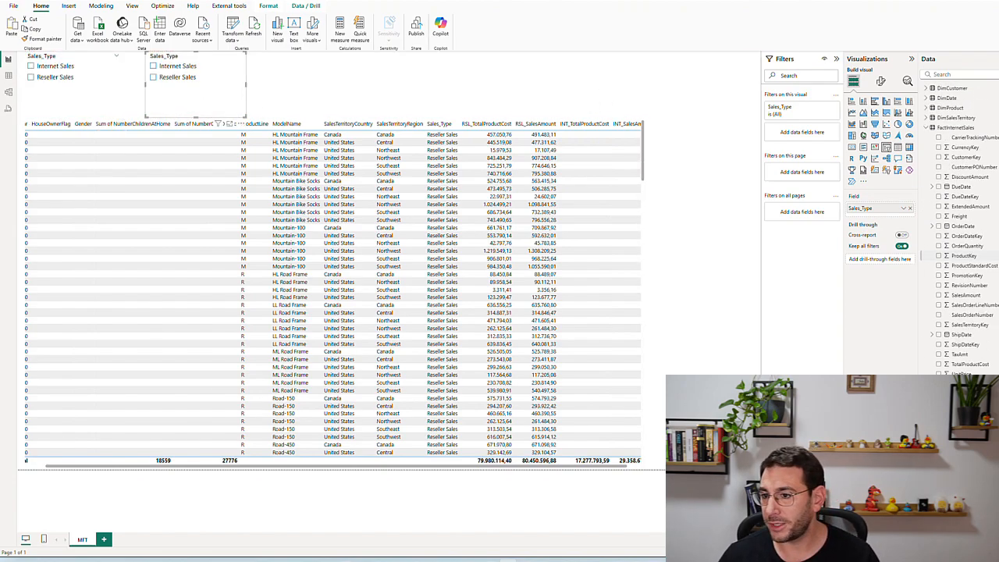
{"action": "left_click", "coordinate": [928, 127]}
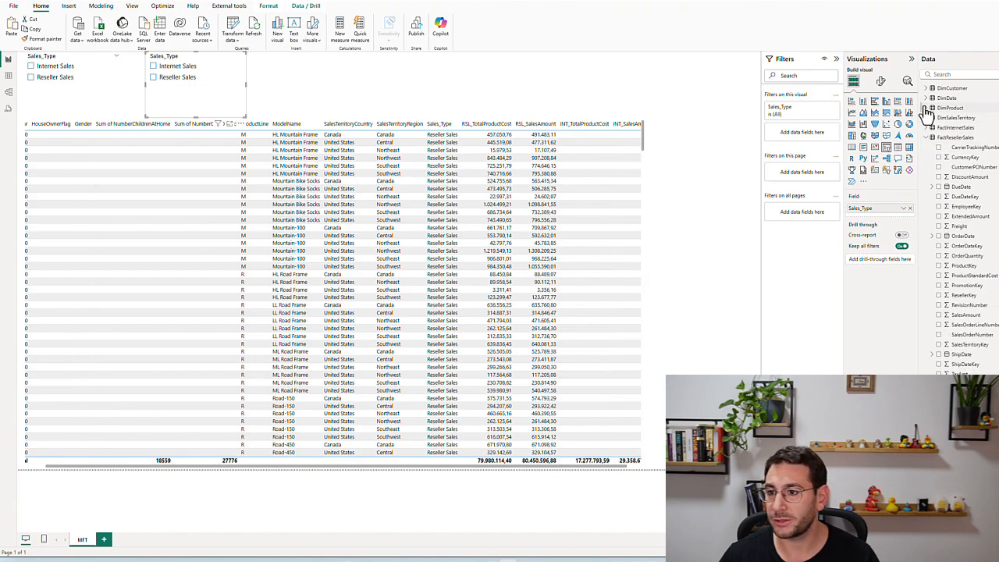
{"action": "left_click", "coordinate": [927, 108]}
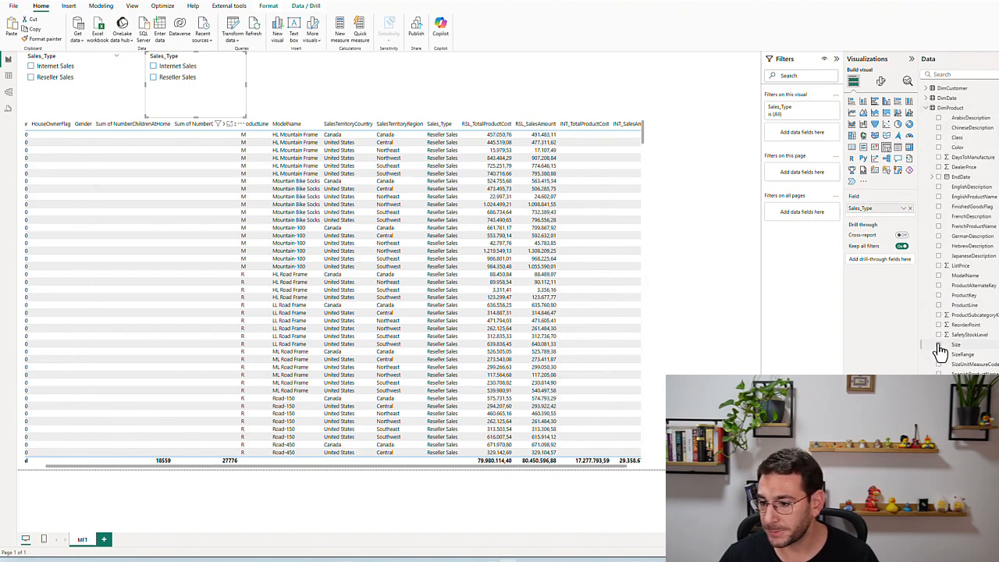
{"action": "left_click", "coordinate": [910, 208]}
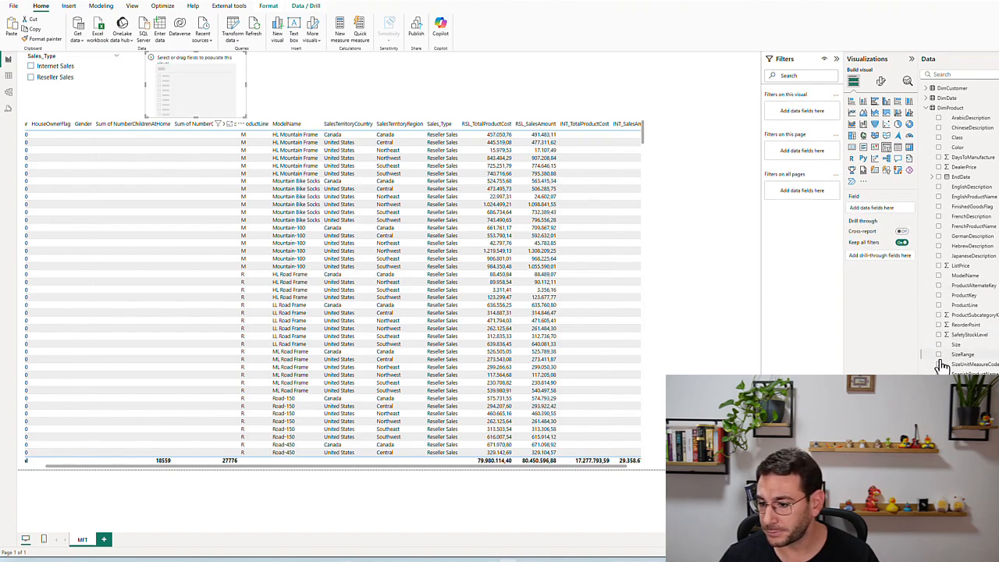
{"action": "left_click", "coordinate": [939, 414]}
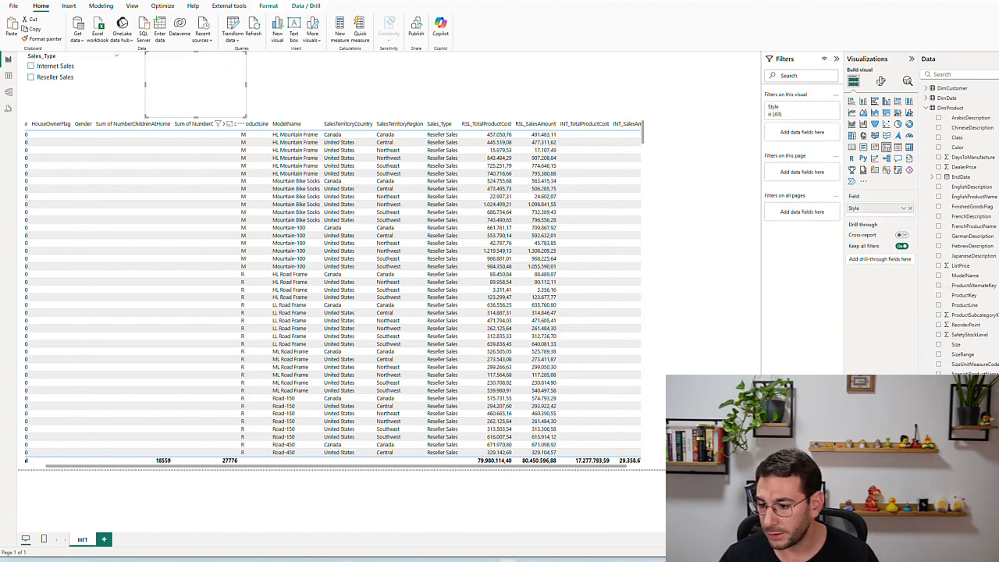
{"action": "left_click", "coordinate": [909, 208]}
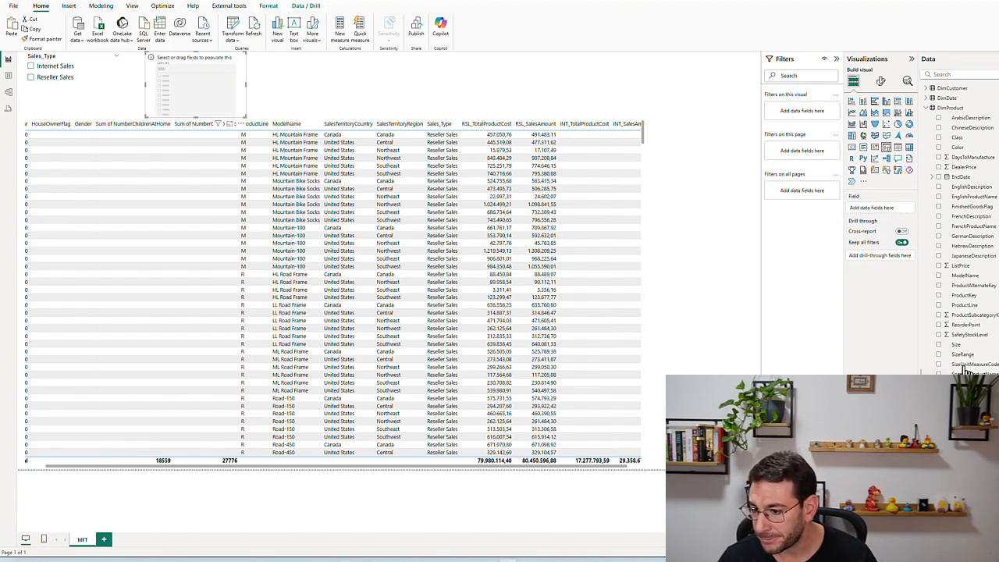
{"action": "left_click", "coordinate": [939, 355]}
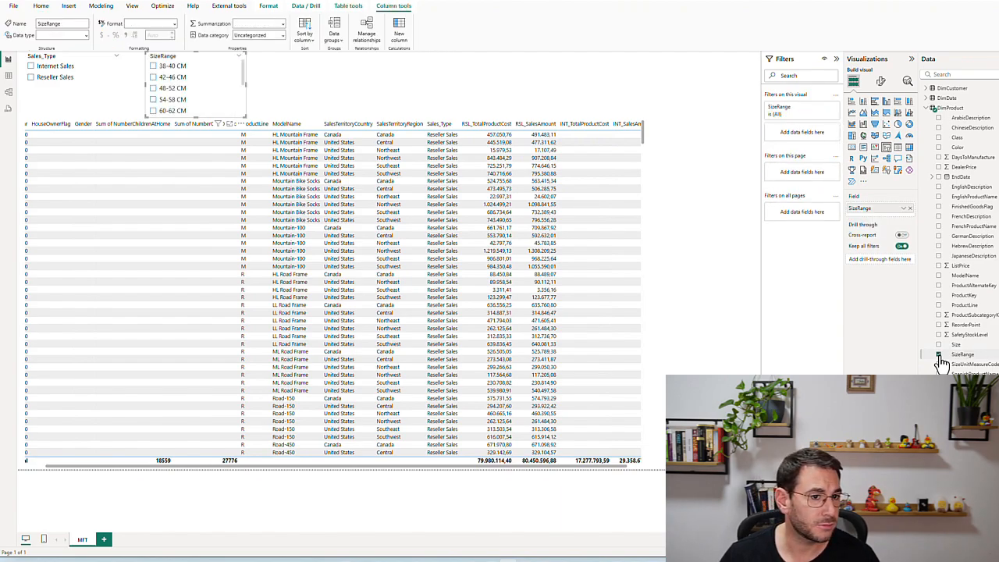
Step: Filter the report by size range L and examine the table's reseller and internet sales rows
{"action": "scroll", "coordinate": [222, 94], "scroll_direction": "down", "scroll_amount": 5}
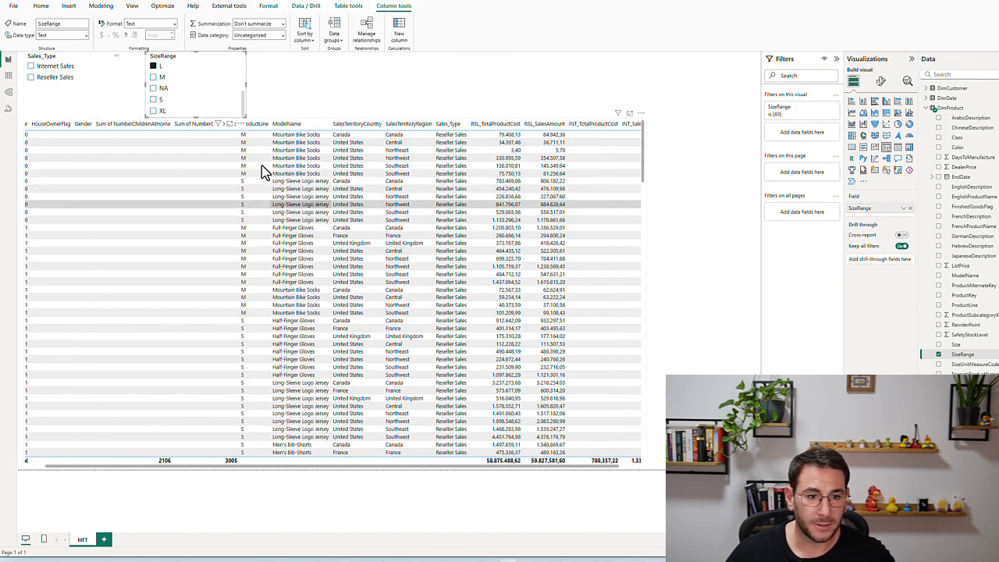
{"action": "scroll", "coordinate": [304, 217], "scroll_direction": "down", "scroll_amount": 10}
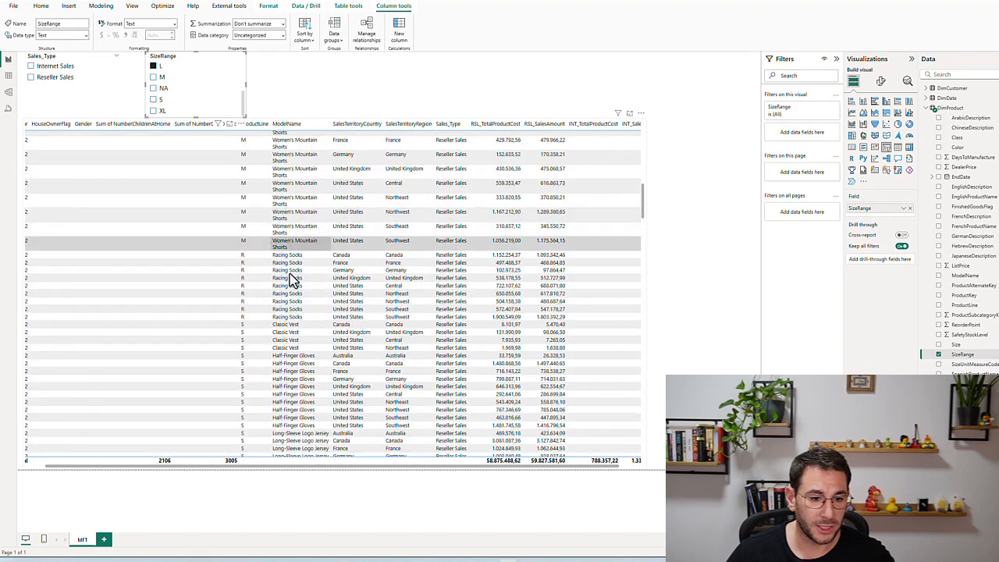
{"action": "scroll", "coordinate": [268, 302], "scroll_direction": "down", "scroll_amount": 3}
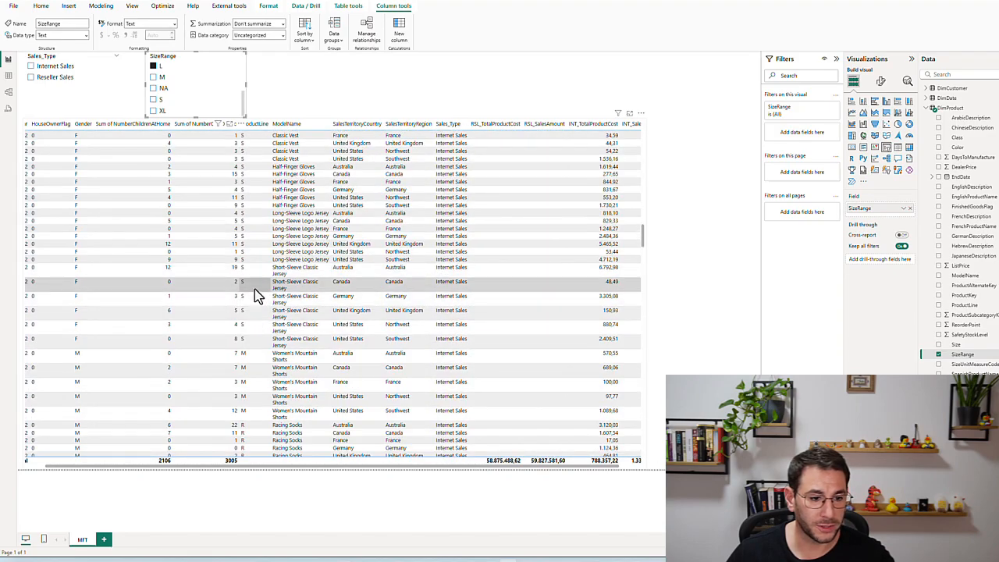
{"action": "scroll", "coordinate": [180, 305], "scroll_direction": "down", "scroll_amount": 3}
{"action": "scroll", "coordinate": [195, 296], "scroll_direction": "up", "scroll_amount": 10}
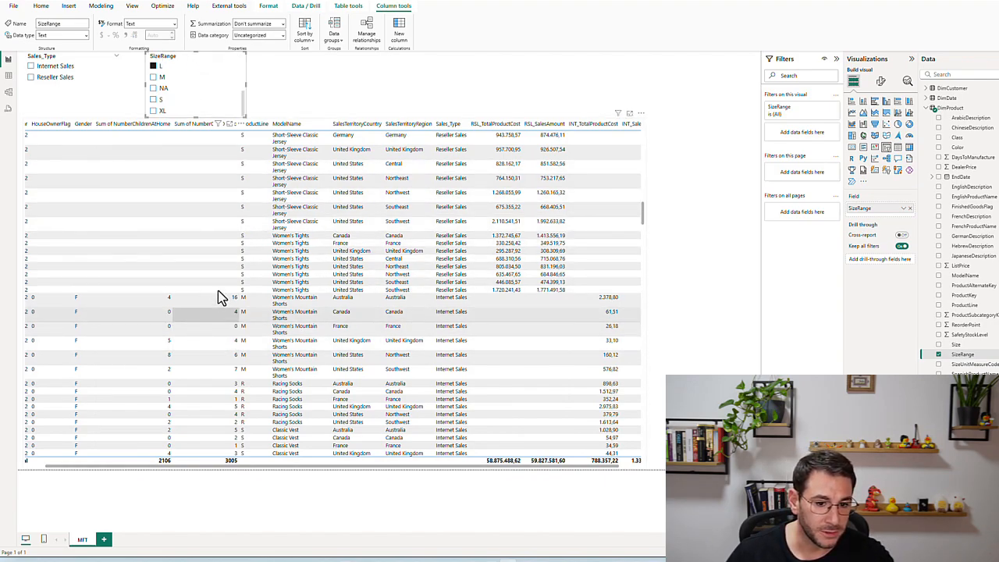
{"action": "scroll", "coordinate": [103, 310], "scroll_direction": "left", "scroll_amount": 1}
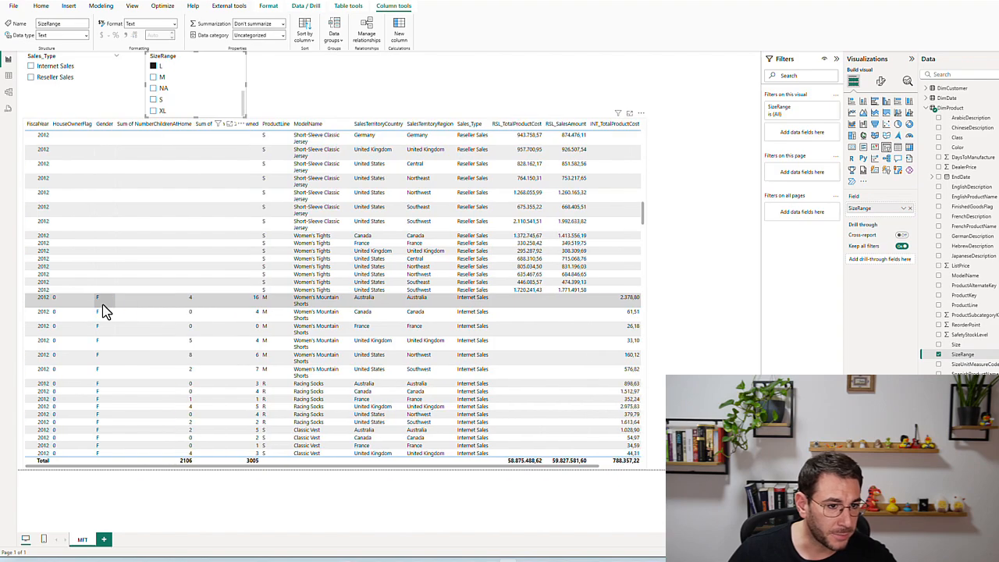
Step: Replace SizeRange in the second slicer with HouseOwnerFlag from DimCustomer
{"action": "left_click", "coordinate": [909, 208]}
{"action": "left_click", "coordinate": [933, 108]}
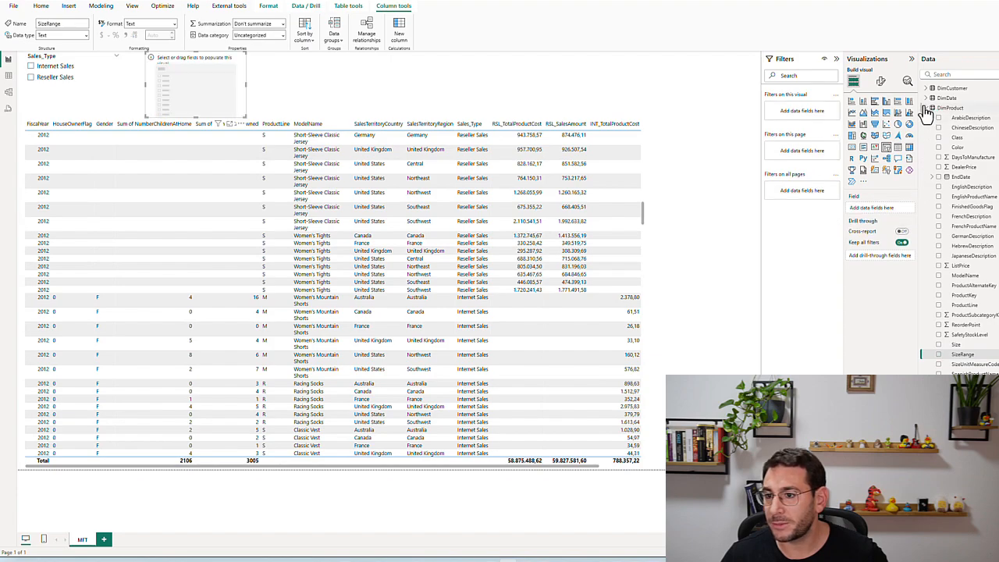
{"action": "left_click", "coordinate": [927, 89]}
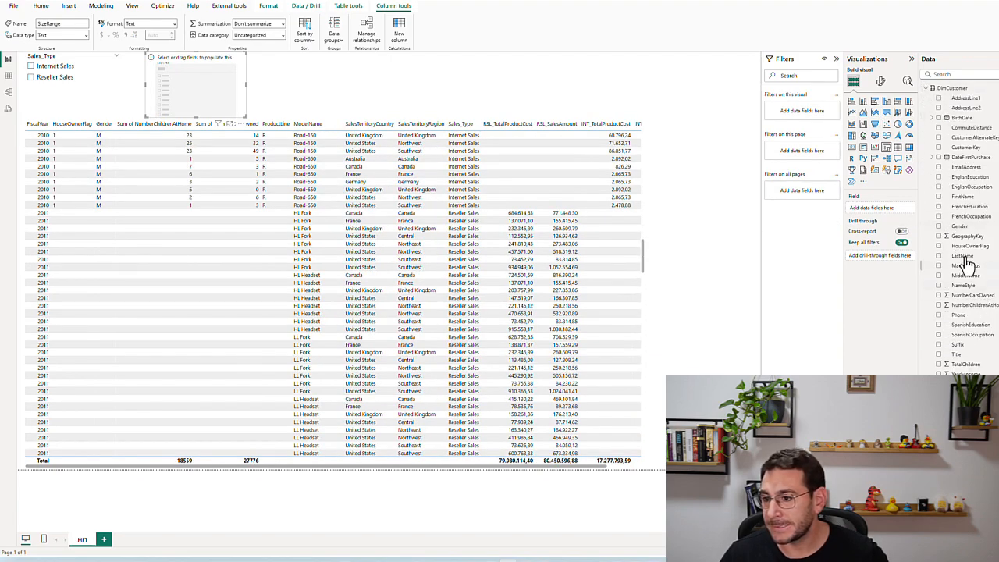
{"action": "left_click_drag", "start_coordinate": [966, 252], "coordinate": [879, 209]}
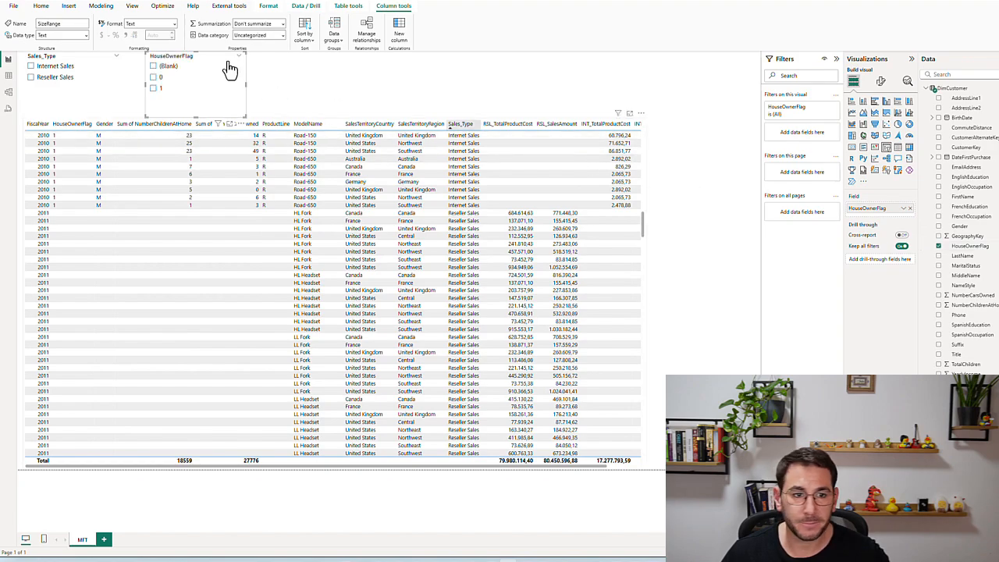
Step: Try the (Blank), 0 and 1 options of the HouseOwnerFlag slicer one at a time, clearing each
{"action": "left_click", "coordinate": [162, 67]}
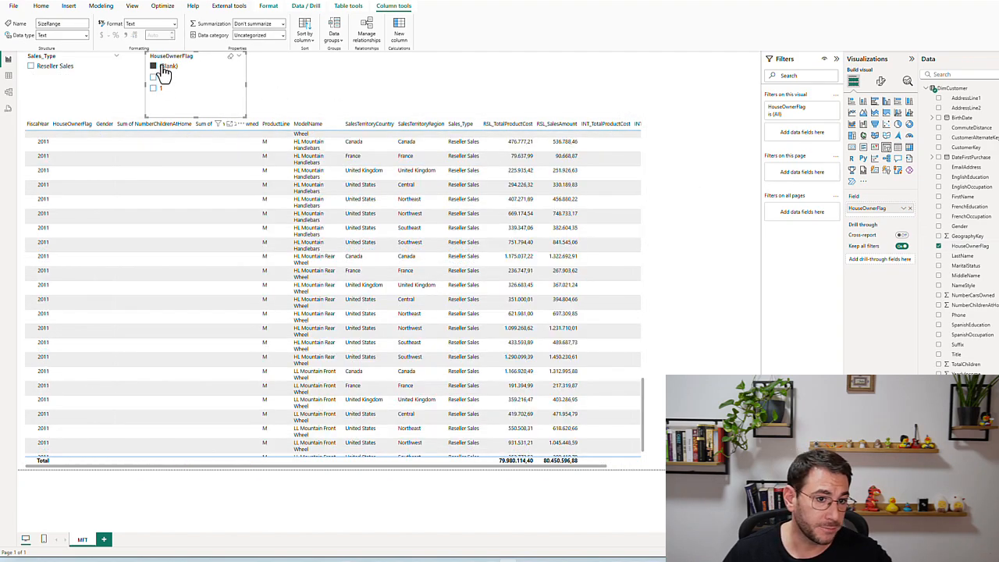
{"action": "left_click", "coordinate": [162, 67]}
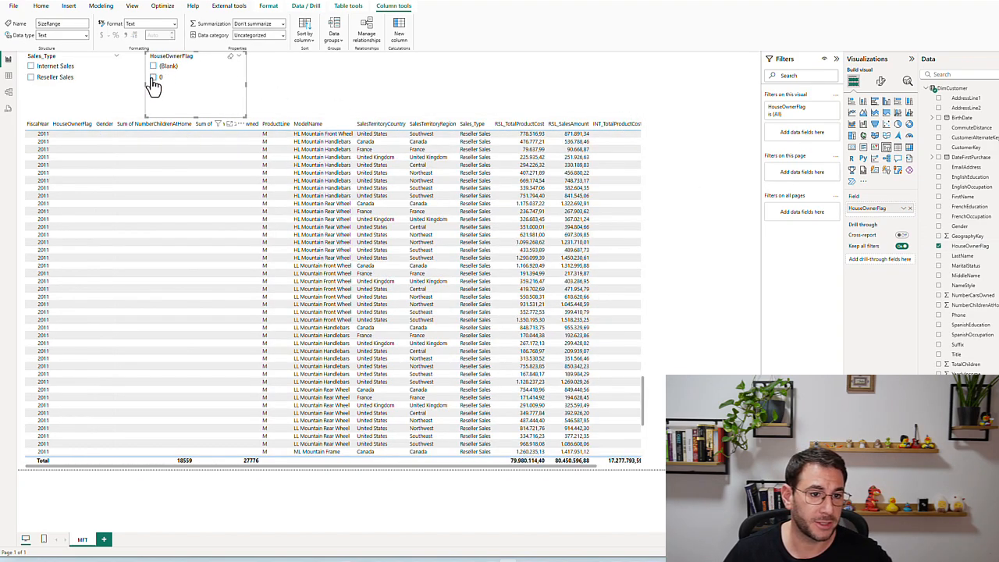
{"action": "left_click", "coordinate": [154, 77]}
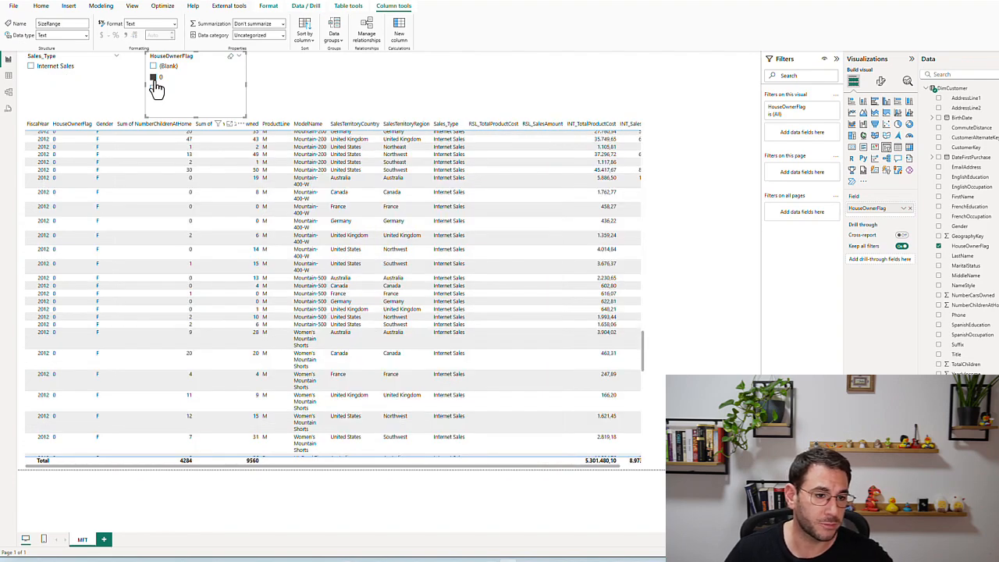
{"action": "left_click", "coordinate": [154, 78]}
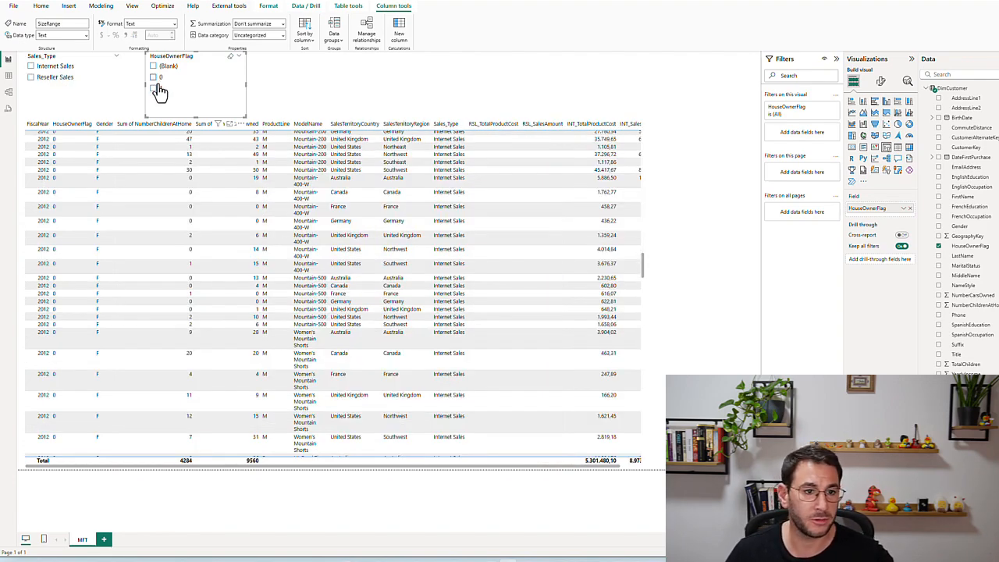
{"action": "left_click", "coordinate": [154, 88]}
{"action": "left_click", "coordinate": [155, 88]}
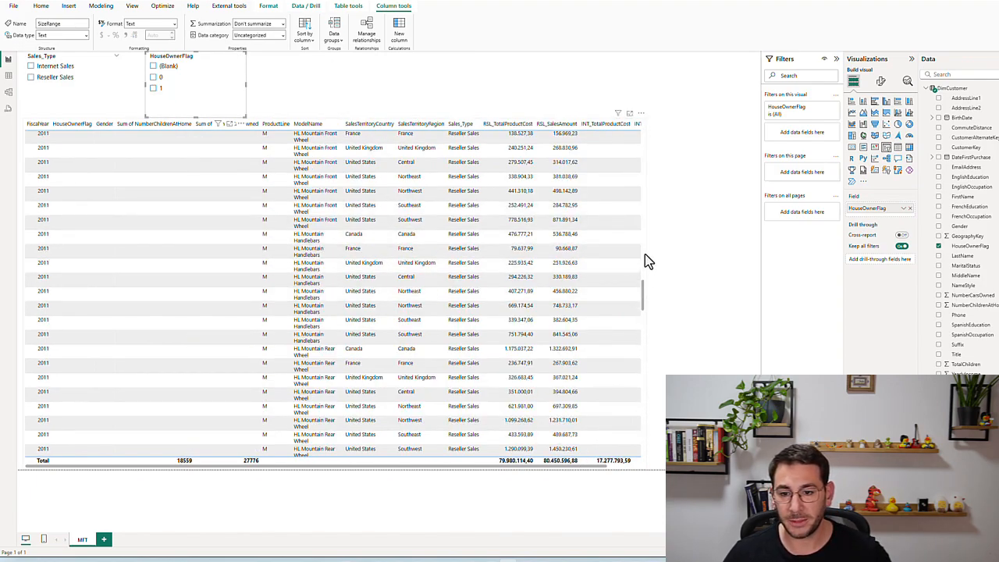
Step: Shrink the table visual to about half its width, slightly reduce its height, and view its last columns
{"action": "left_click", "coordinate": [689, 190]}
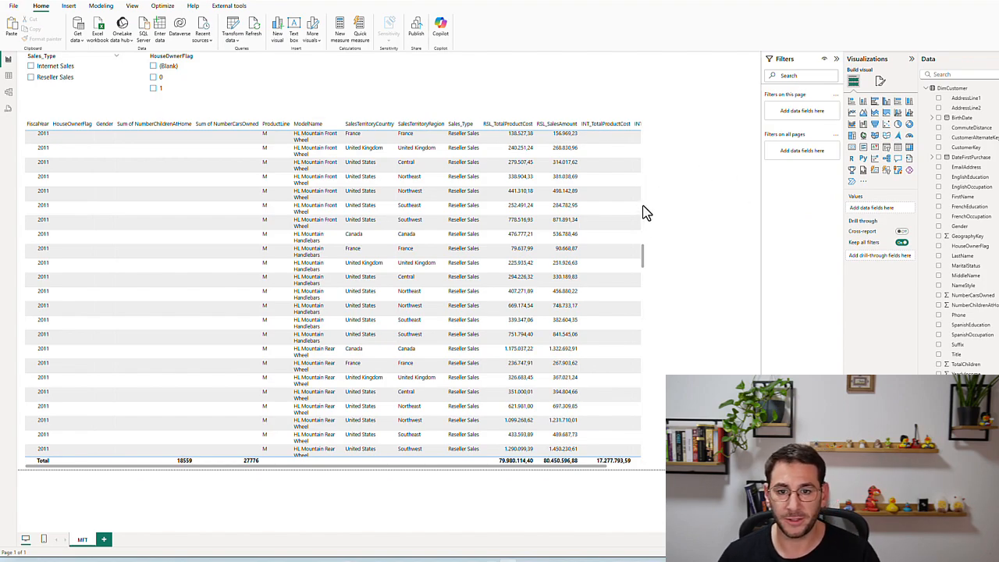
{"action": "left_click", "coordinate": [646, 123]}
{"action": "left_click_drag", "start_coordinate": [579, 139], "coordinate": [346, 143]}
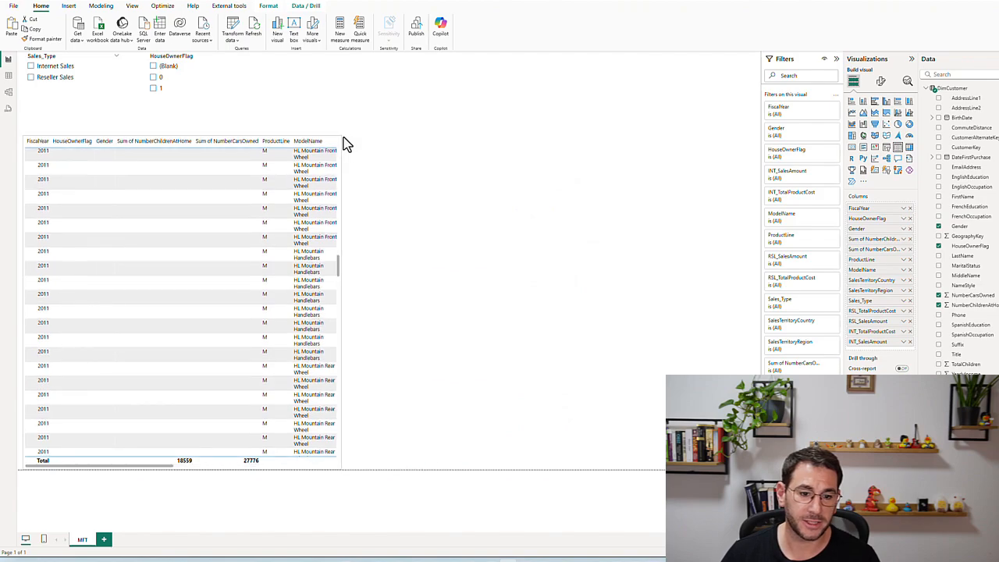
{"action": "left_click_drag", "start_coordinate": [161, 471], "coordinate": [371, 486]}
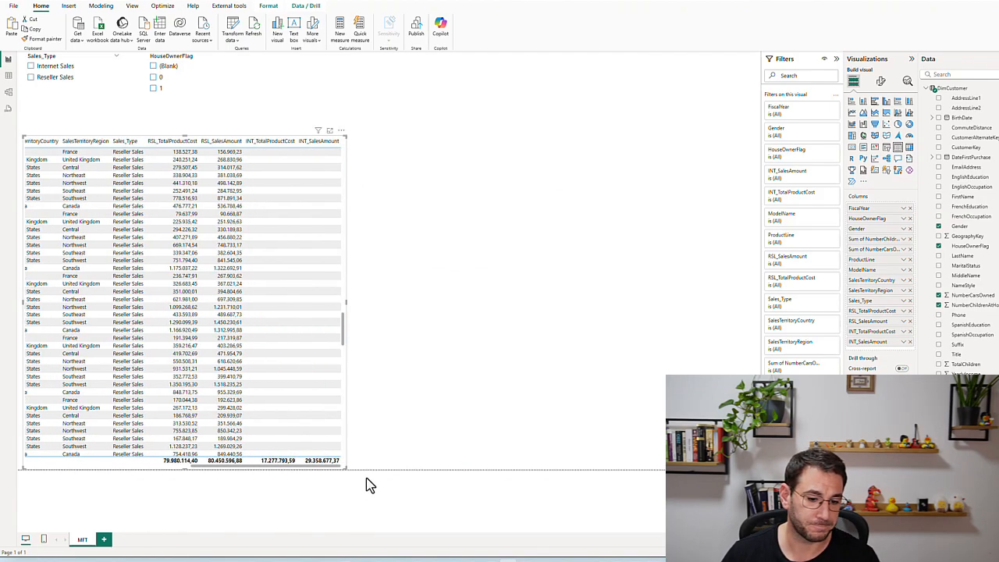
{"action": "left_click", "coordinate": [446, 228]}
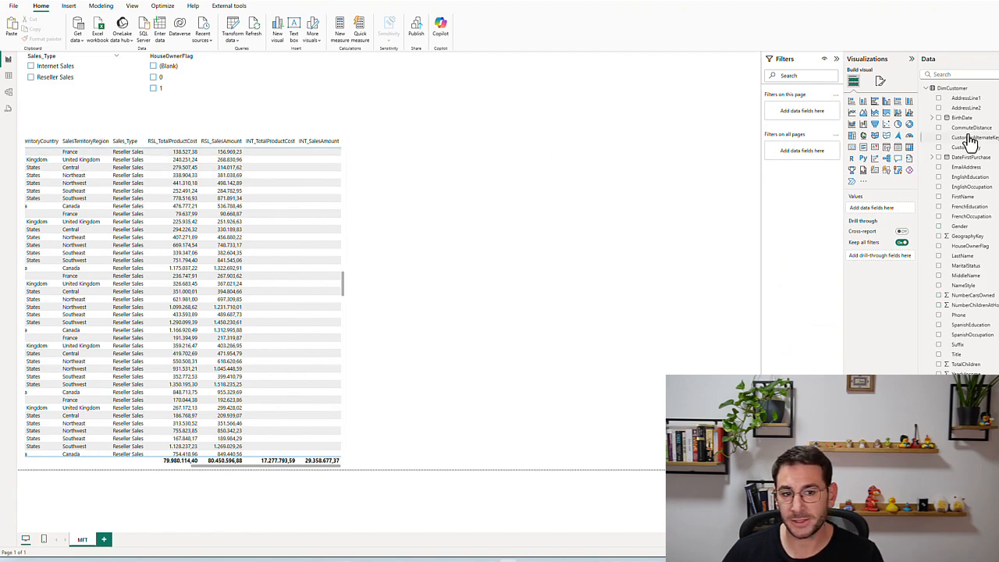
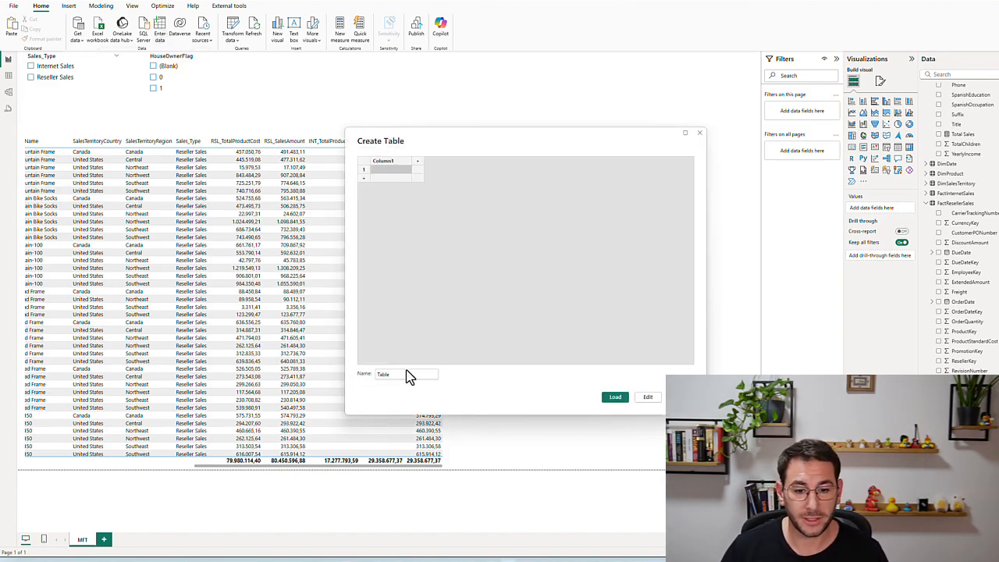
Step: Name the new empty table Measures_Table and load it into the model
{"action": "left_click", "coordinate": [407, 375]}
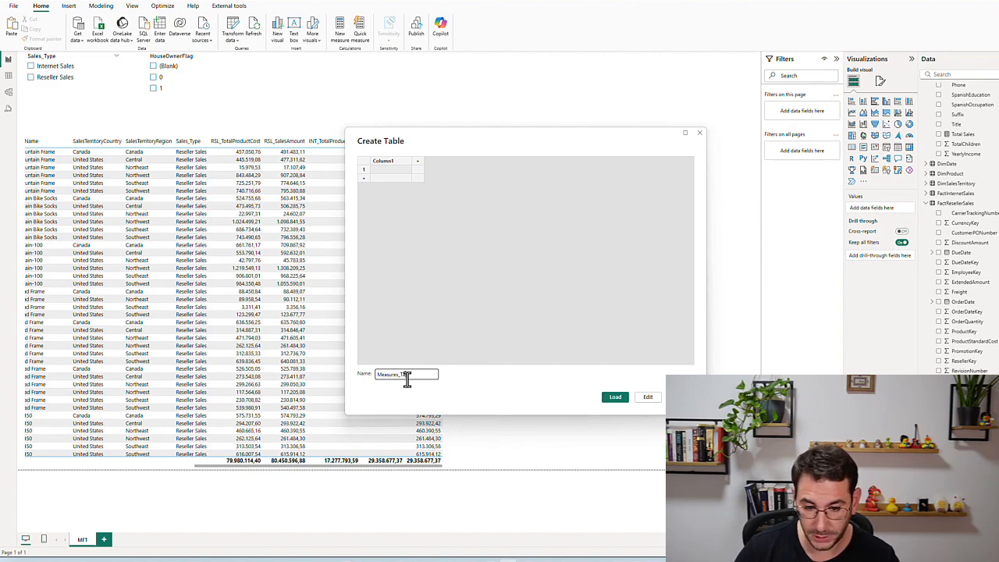
{"action": "left_click", "coordinate": [615, 397]}
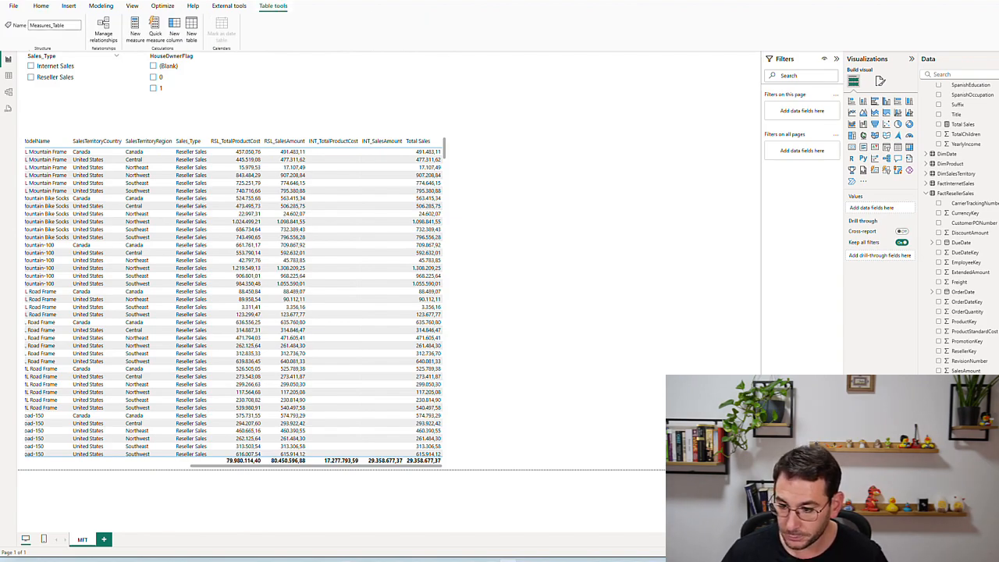
Step: Create the measure Total Sales MSR in Measures_Table, returning COALESCE of summed SalesAmount from FactInternetSales and FactResellerSales
{"action": "left_click", "coordinate": [135, 30]}
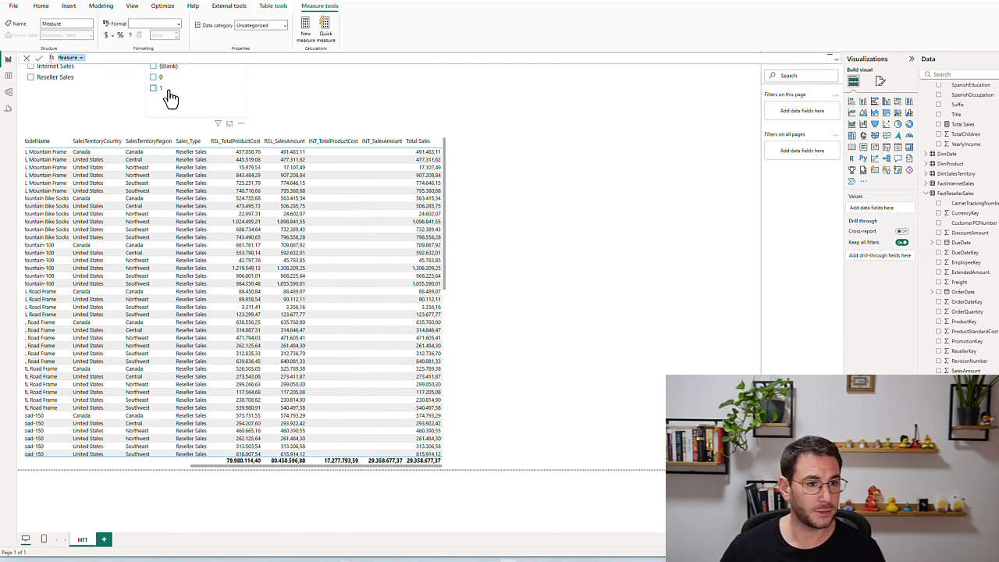
{"action": "type", "text": "Total Sales = var Internet = CALCULATE(     SUM(         FactInternetSales[SalesAmount]     ) ) var Reseller = CALCULATE(     SUM(         FactResellerSales[SalesAmount]     ) ) RETURN COALESCE(Internet,Reseller)"}
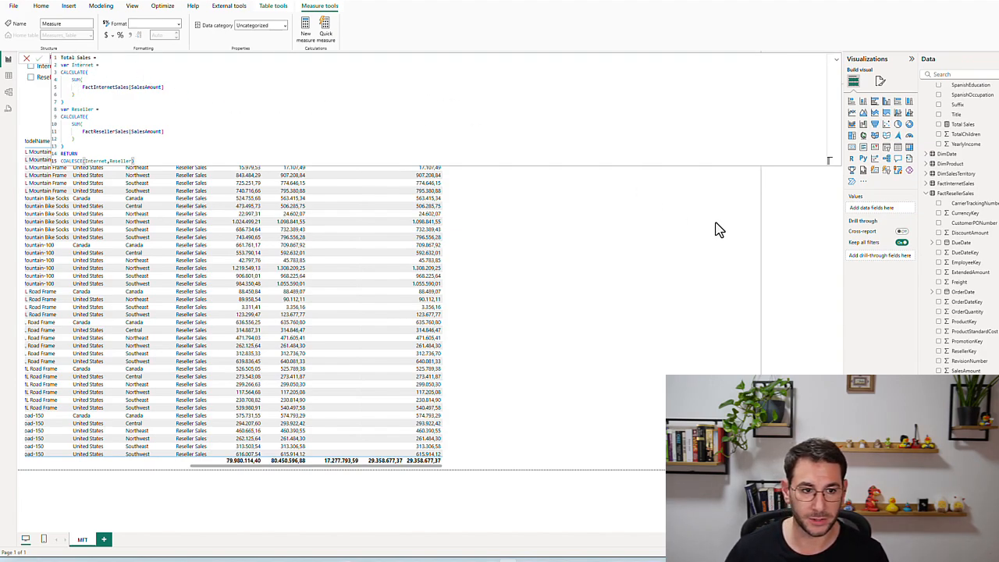
{"action": "key", "text": "Return"}
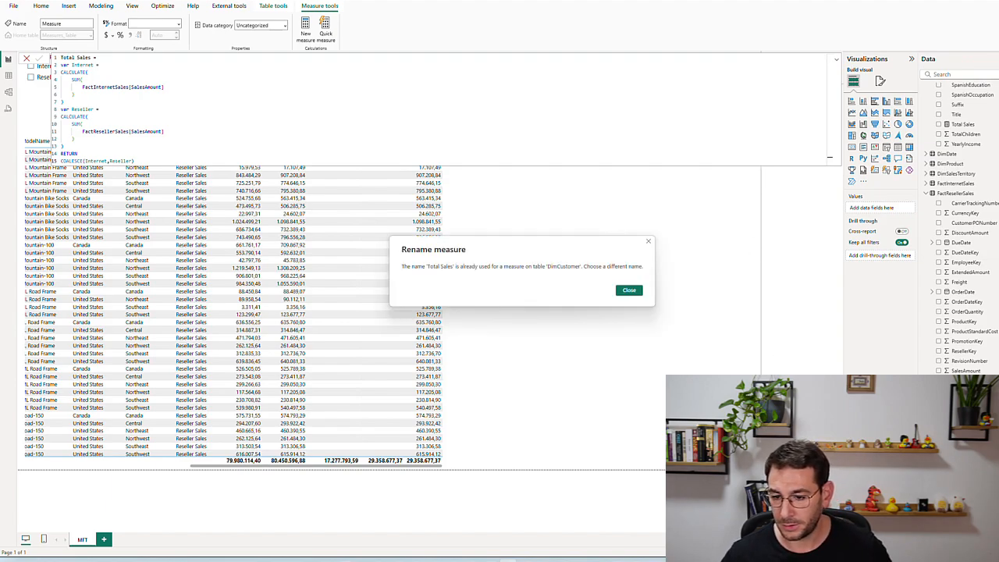
{"action": "left_click", "coordinate": [637, 292]}
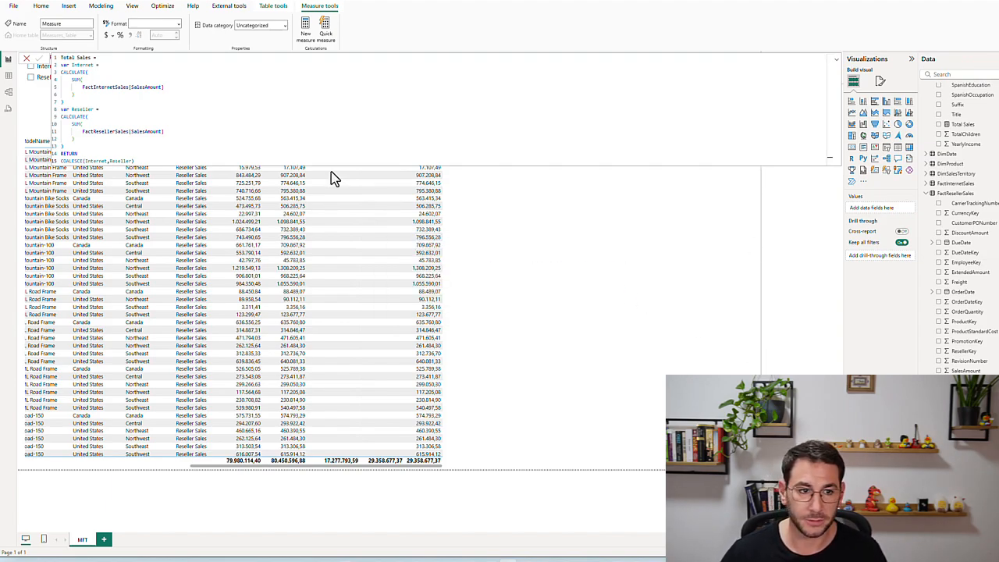
{"action": "left_click", "coordinate": [89, 59]}
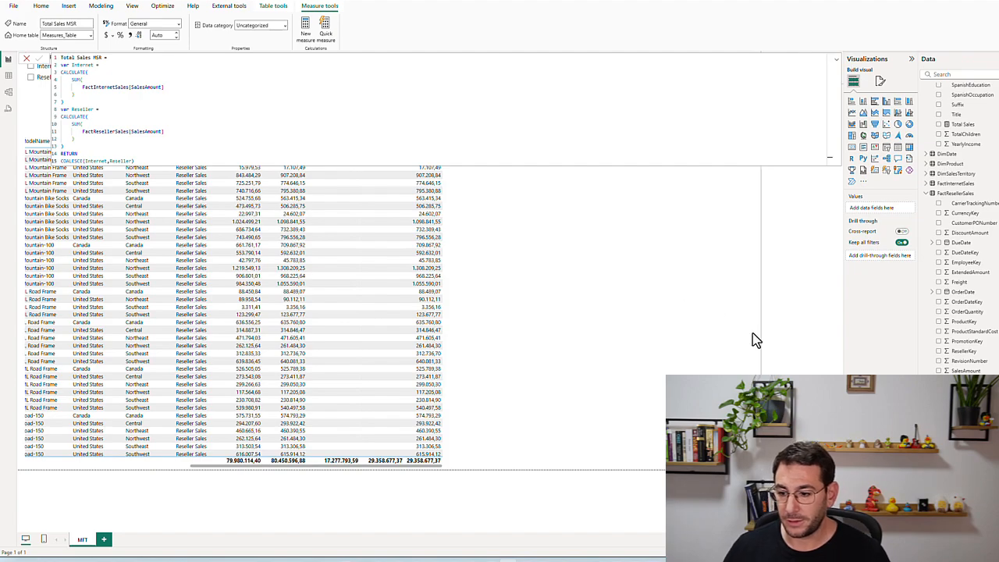
Step: Delete the placeholder column Column1 from Measures_Table
{"action": "left_click", "coordinate": [965, 479]}
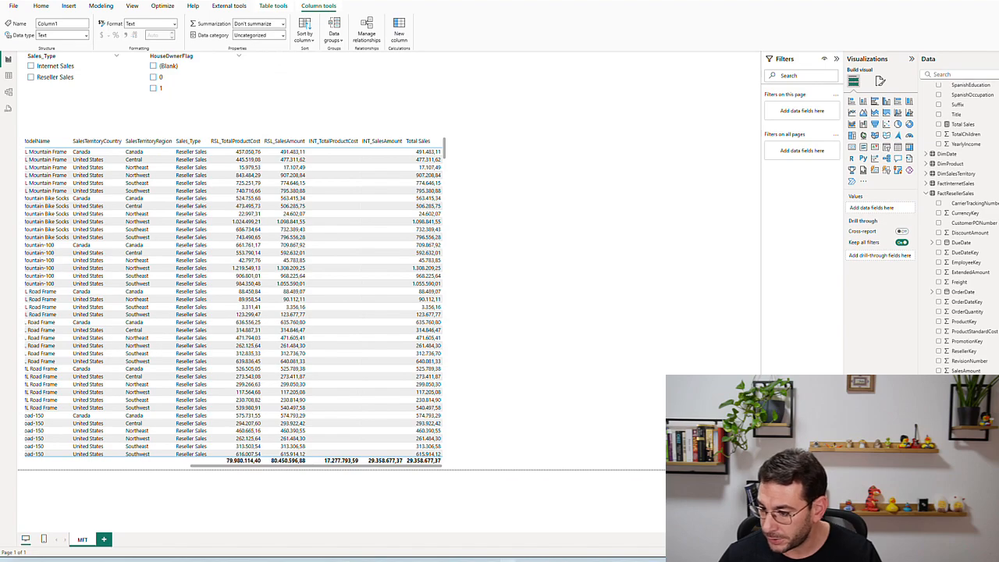
{"action": "right_click", "coordinate": [975, 480]}
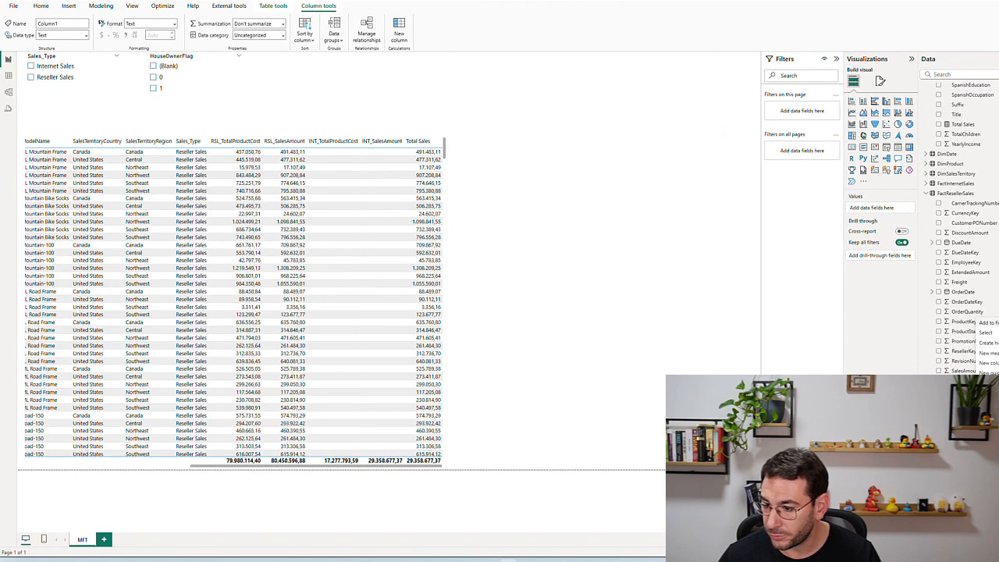
{"action": "left_click", "coordinate": [988, 394]}
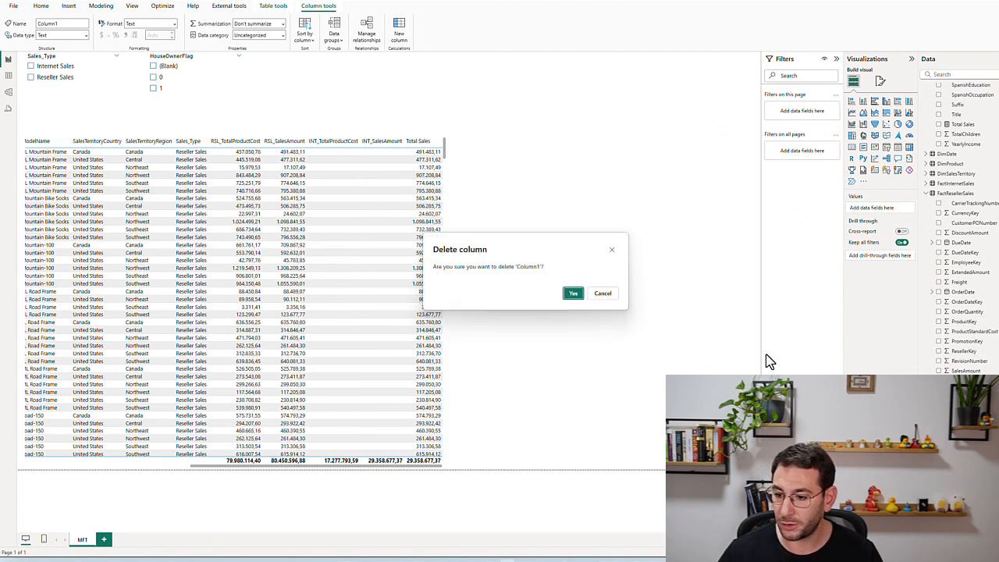
{"action": "left_click", "coordinate": [574, 293]}
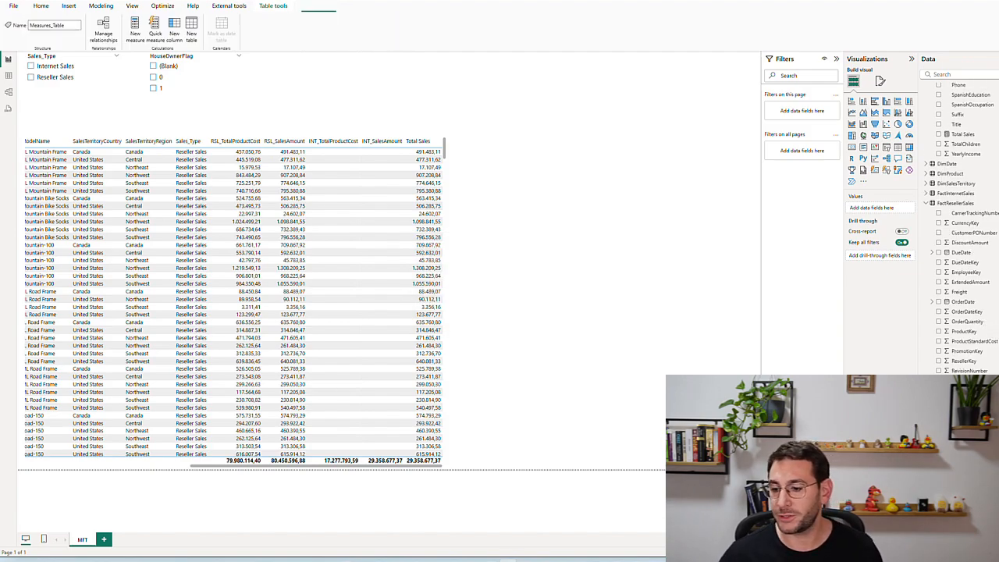
Step: Collapse the expanded field lists of DimCustomer, FactResellerSales and Tutorial_BridgeTable, keeping Measures_Table expanded
{"action": "scroll", "coordinate": [994, 252], "scroll_direction": "up", "scroll_amount": 4}
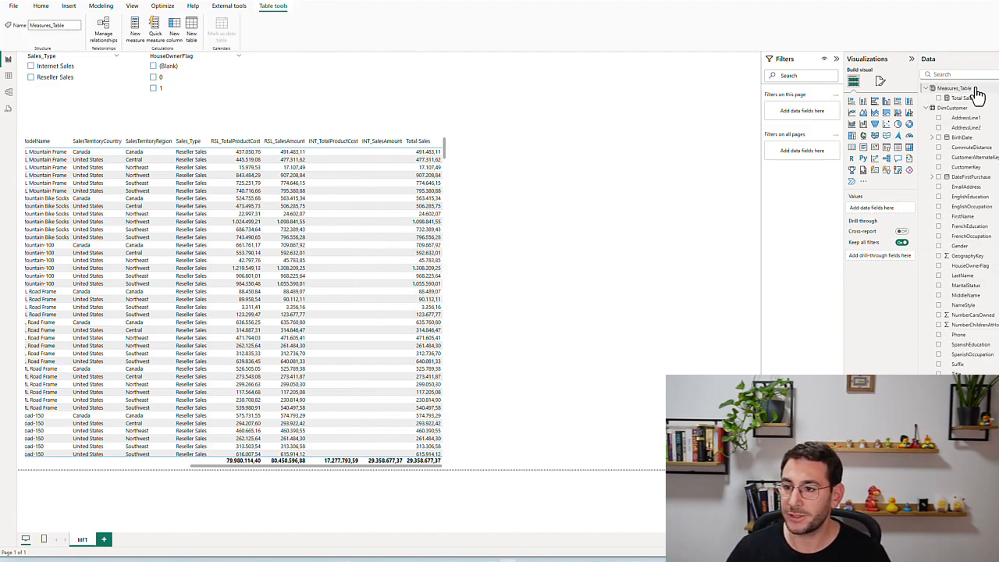
{"action": "left_click", "coordinate": [927, 107]}
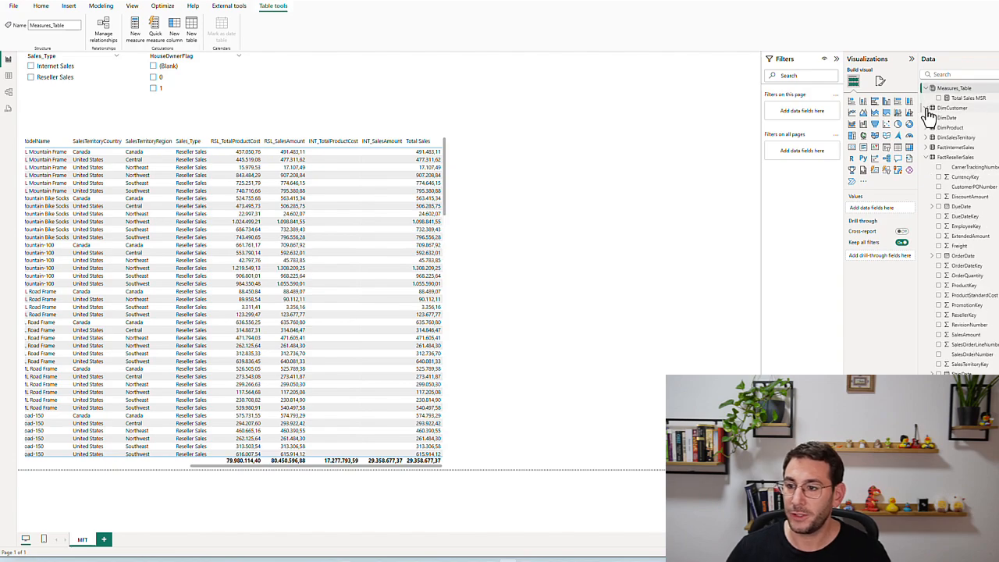
{"action": "left_click", "coordinate": [927, 159]}
{"action": "left_click", "coordinate": [927, 166]}
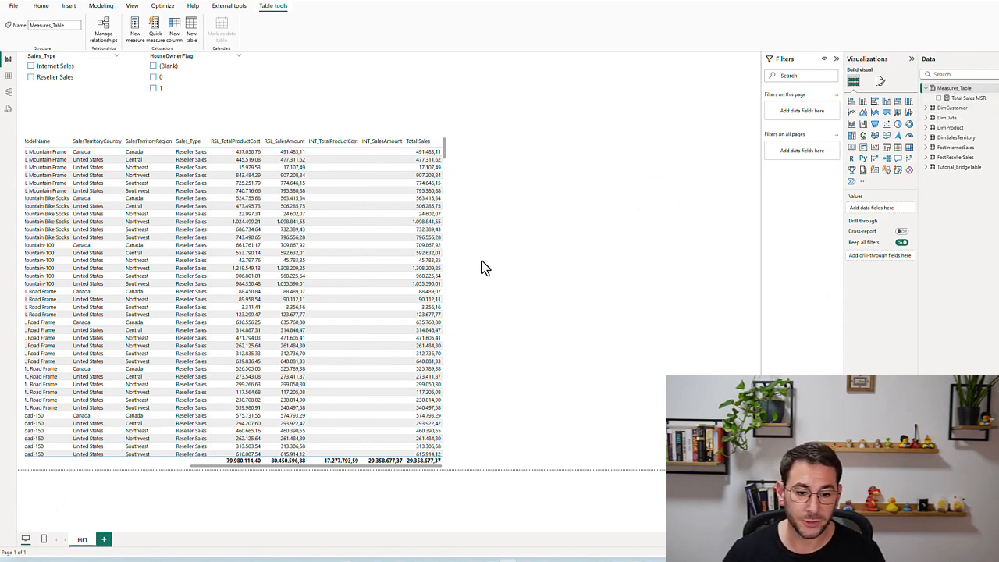
Step: Create a clustered column chart of Total Sales MSR in the empty area beside the table visual and make it nearly as tall
{"action": "left_click", "coordinate": [445, 148]}
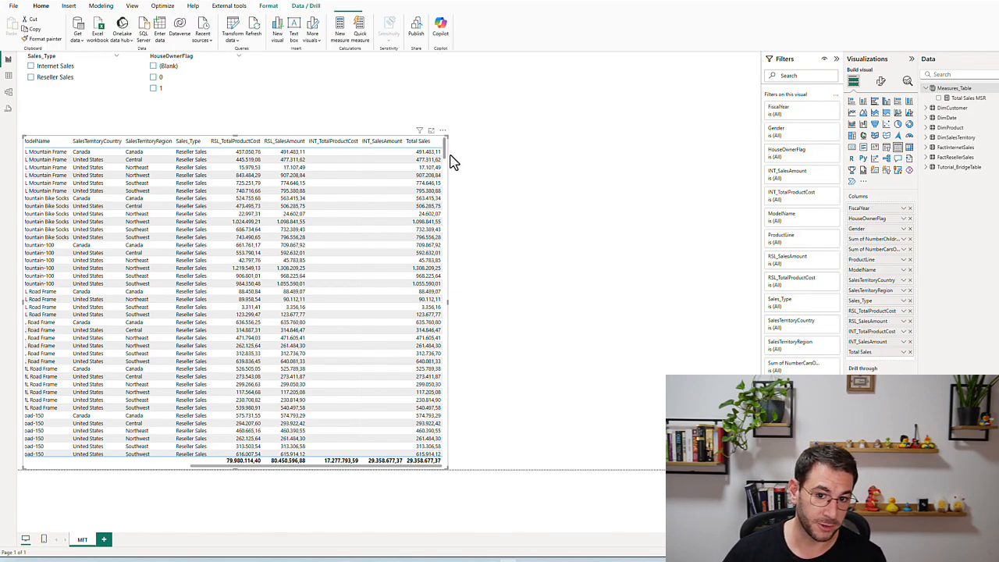
{"action": "left_click", "coordinate": [584, 203]}
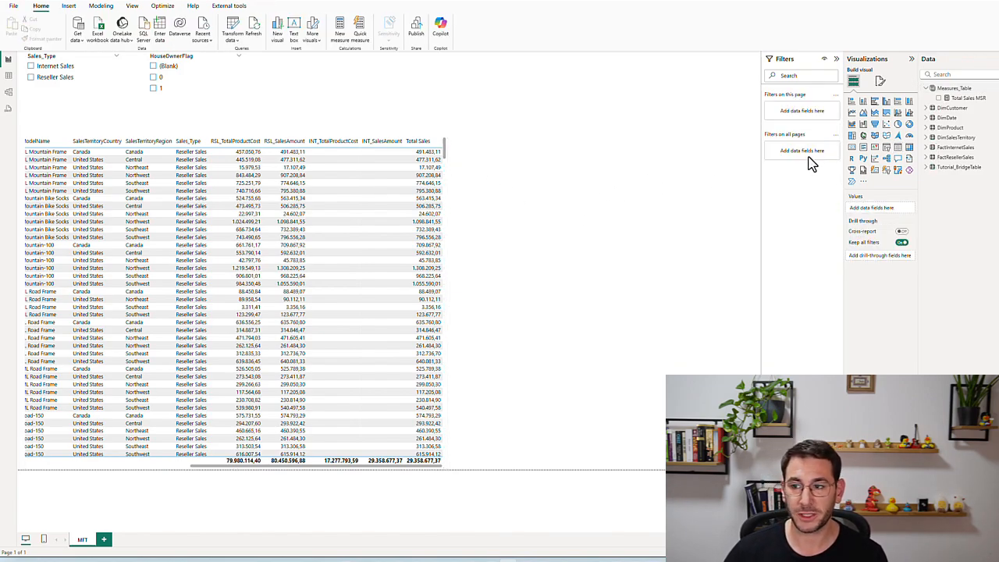
{"action": "left_click", "coordinate": [946, 98]}
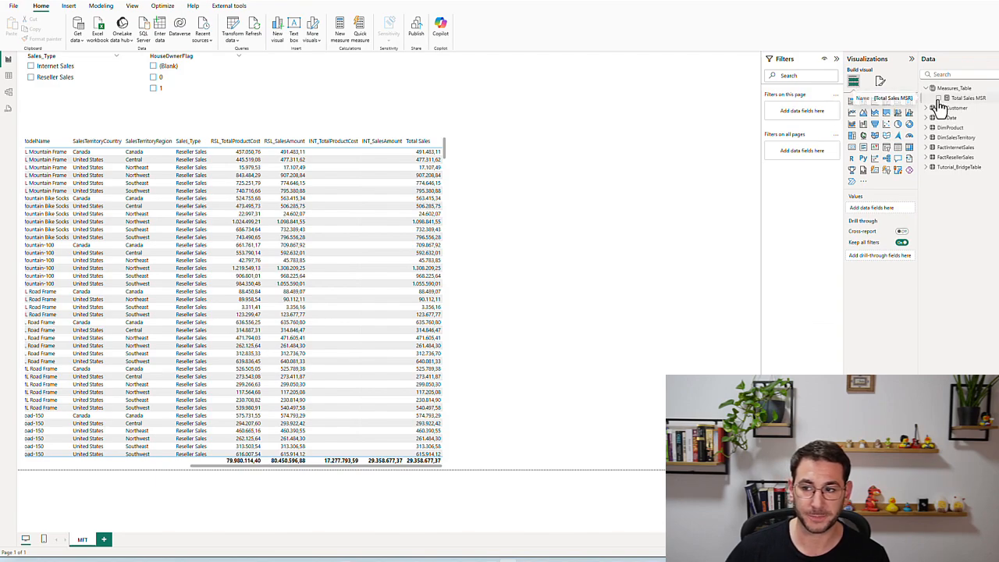
{"action": "left_click_drag", "start_coordinate": [388, 110], "coordinate": [647, 224]}
{"action": "left_click_drag", "start_coordinate": [505, 233], "coordinate": [549, 460]}
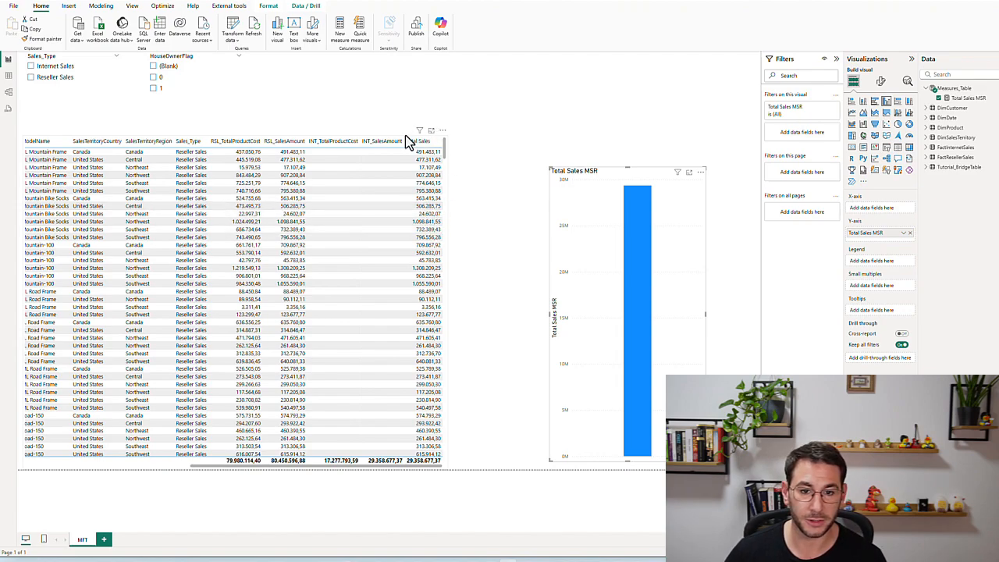
Step: Remove the Total Sales column from the table visual
{"action": "left_click", "coordinate": [412, 137]}
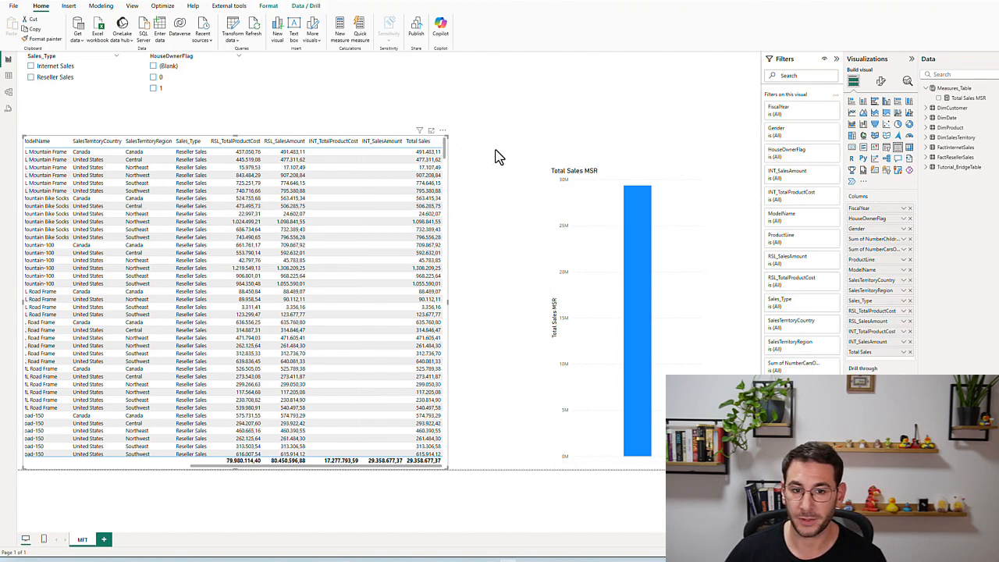
{"action": "left_click", "coordinate": [909, 352]}
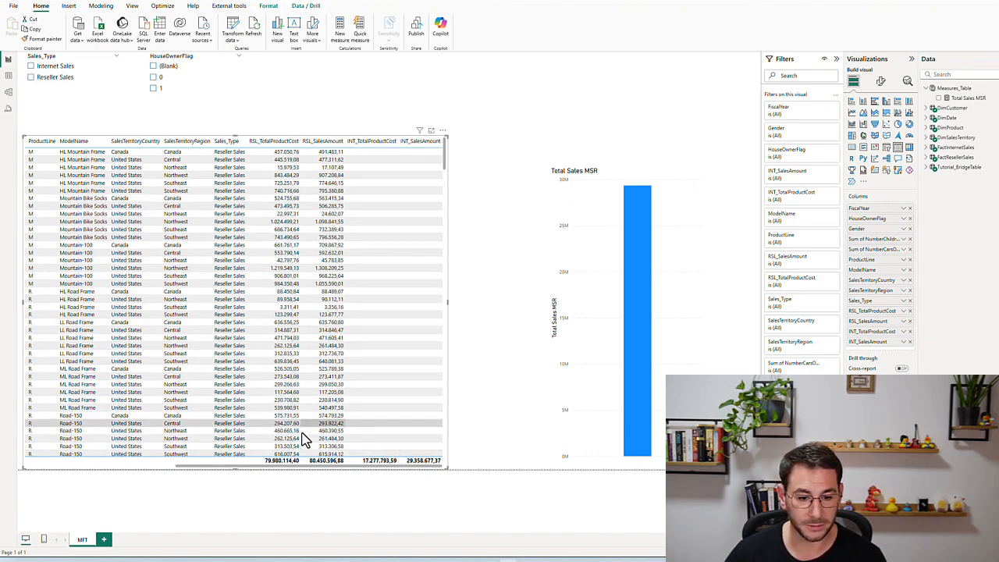
Step: Break the Total Sales MSR chart down by Sales_Type from Tutorial_BridgeTable on its X-axis
{"action": "left_click", "coordinate": [605, 231]}
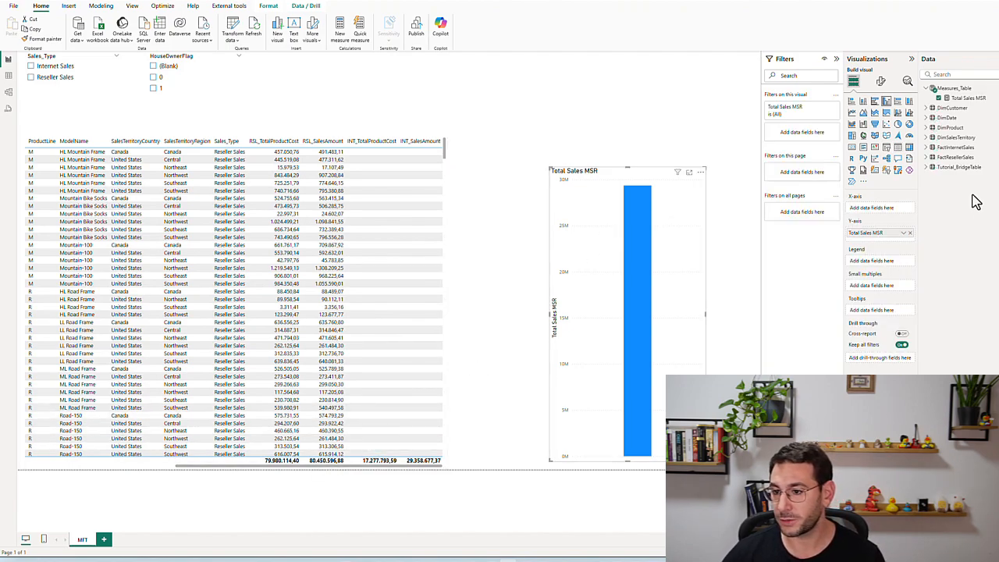
{"action": "left_click", "coordinate": [929, 167]}
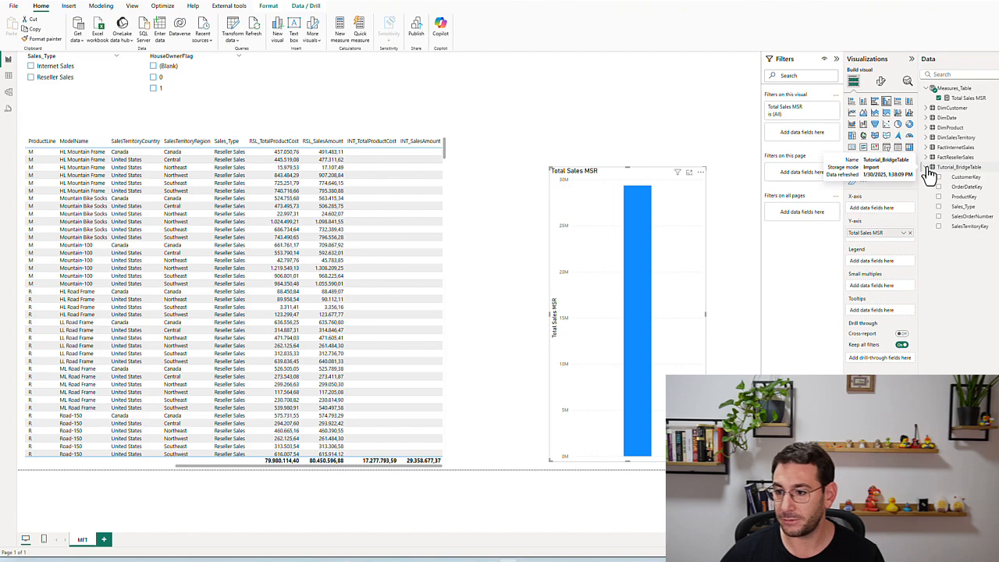
{"action": "left_click", "coordinate": [939, 207]}
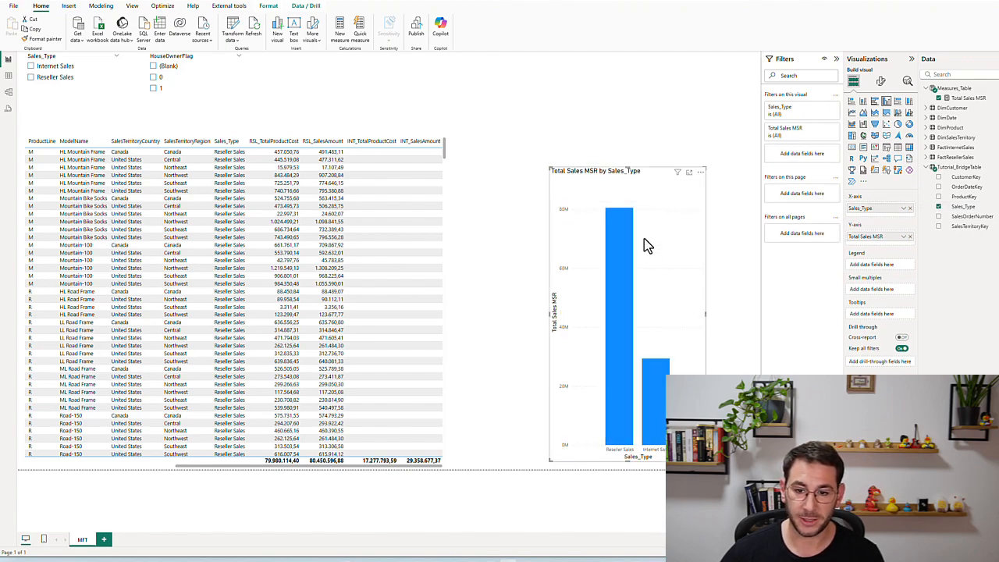
Step: Enlarge the column chart to fill the space beside the table, and check the values of its Reseller Sales and Internet Sales columns
{"action": "left_click_drag", "start_coordinate": [550, 162], "coordinate": [489, 137]}
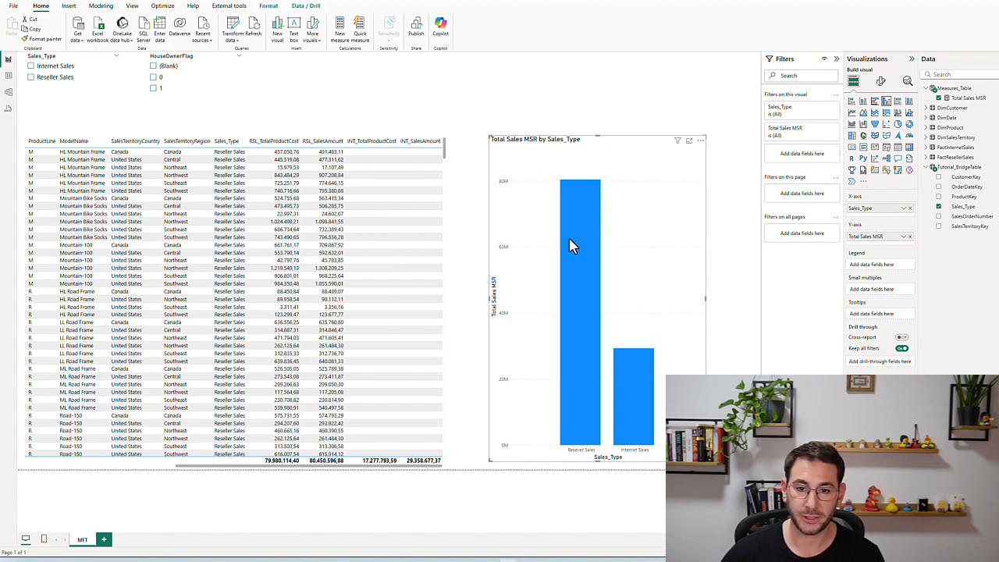
{"action": "mouse_move", "coordinate": [576, 247]}
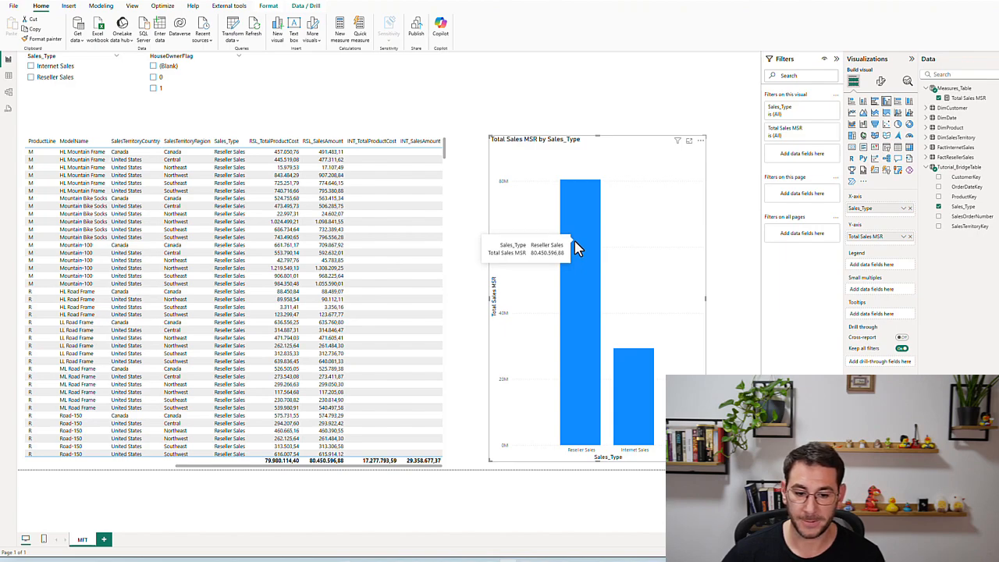
{"action": "mouse_move", "coordinate": [642, 376]}
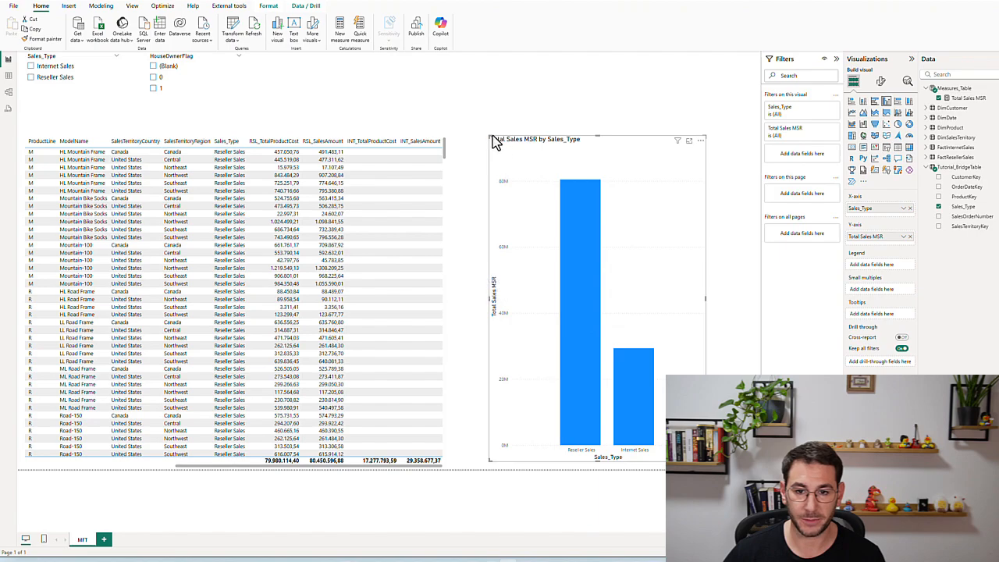
{"action": "left_click_drag", "start_coordinate": [489, 135], "coordinate": [468, 129]}
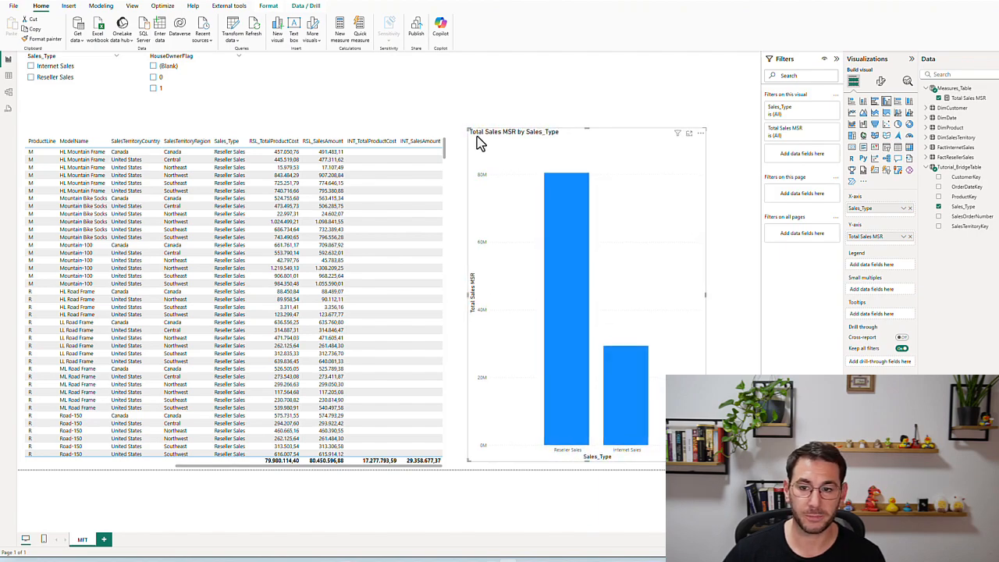
{"action": "left_click_drag", "start_coordinate": [708, 128], "coordinate": [739, 118]}
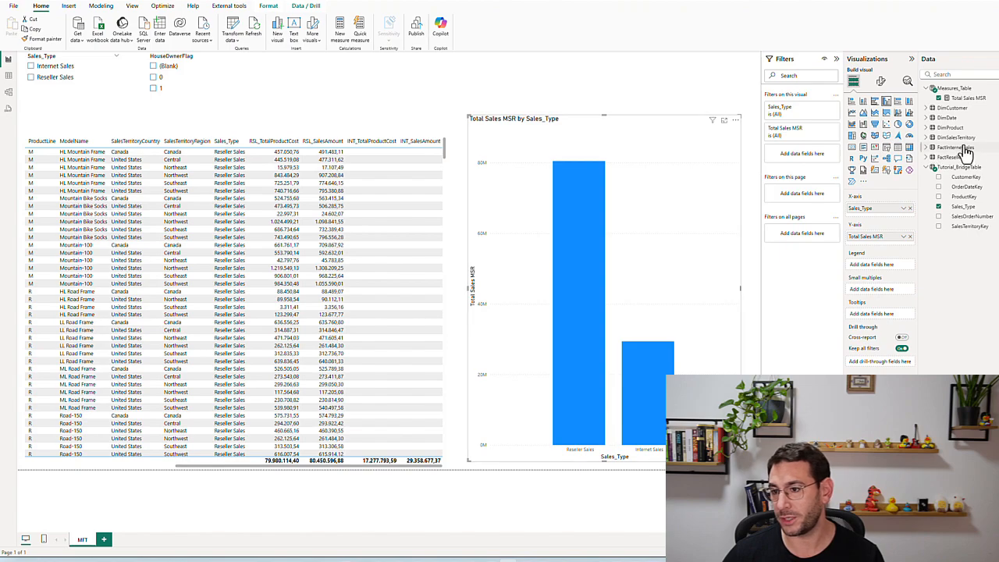
Step: Try HouseOwnerFlag and Gender from DimCustomer one at a time as the chart's legend, removing each after a look
{"action": "left_click", "coordinate": [927, 108]}
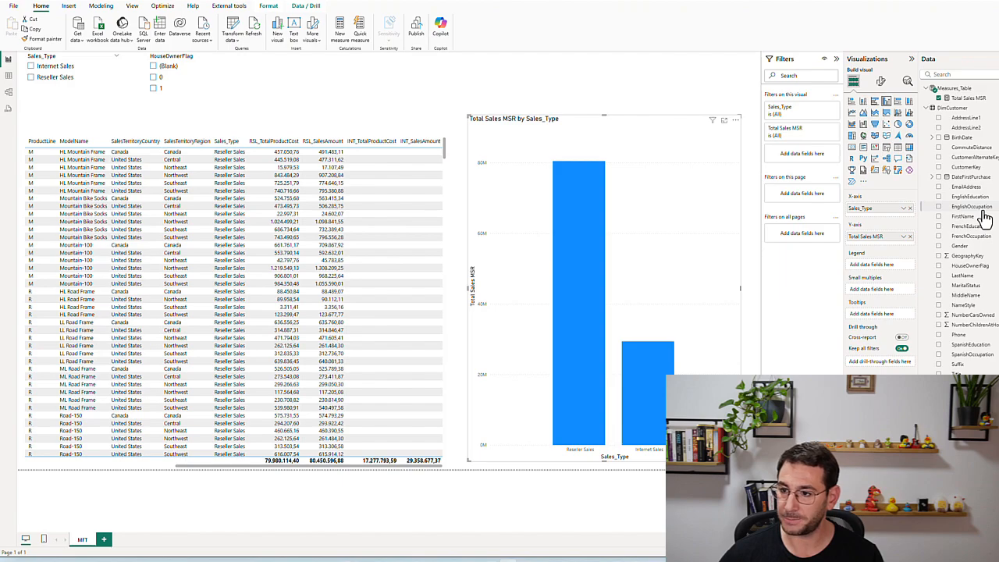
{"action": "left_click_drag", "start_coordinate": [973, 265], "coordinate": [874, 266]}
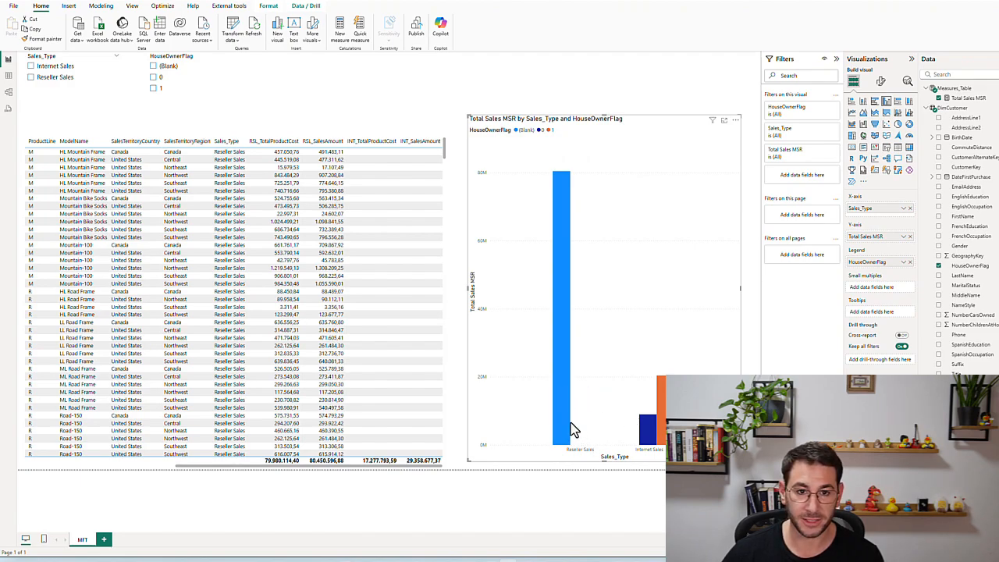
{"action": "mouse_move", "coordinate": [648, 435]}
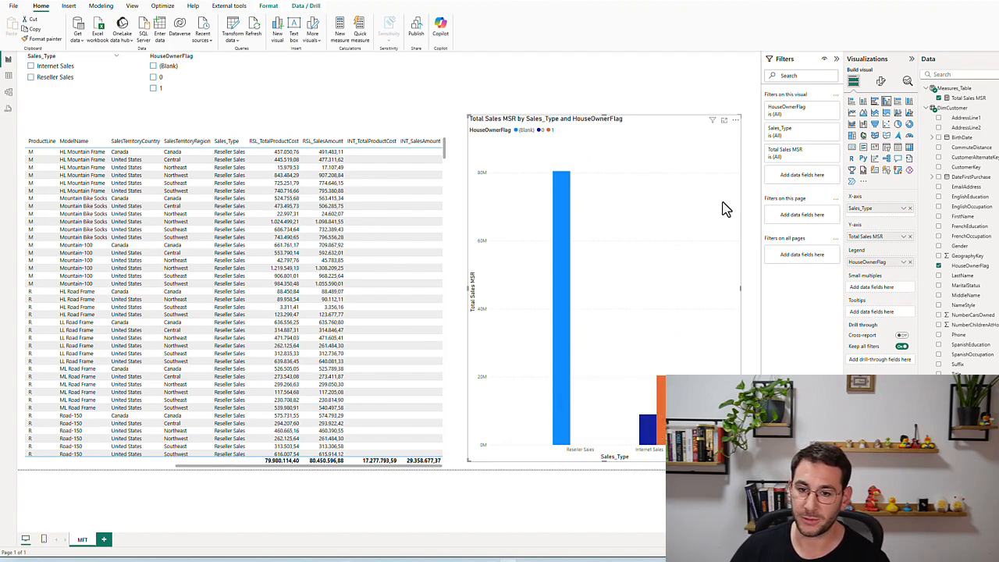
{"action": "left_click", "coordinate": [939, 266]}
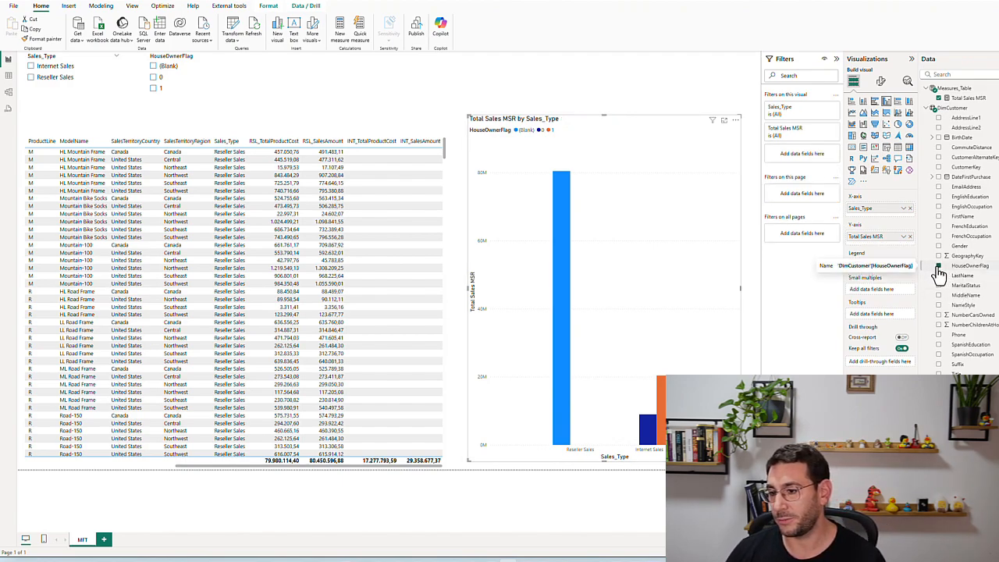
{"action": "left_click", "coordinate": [940, 247]}
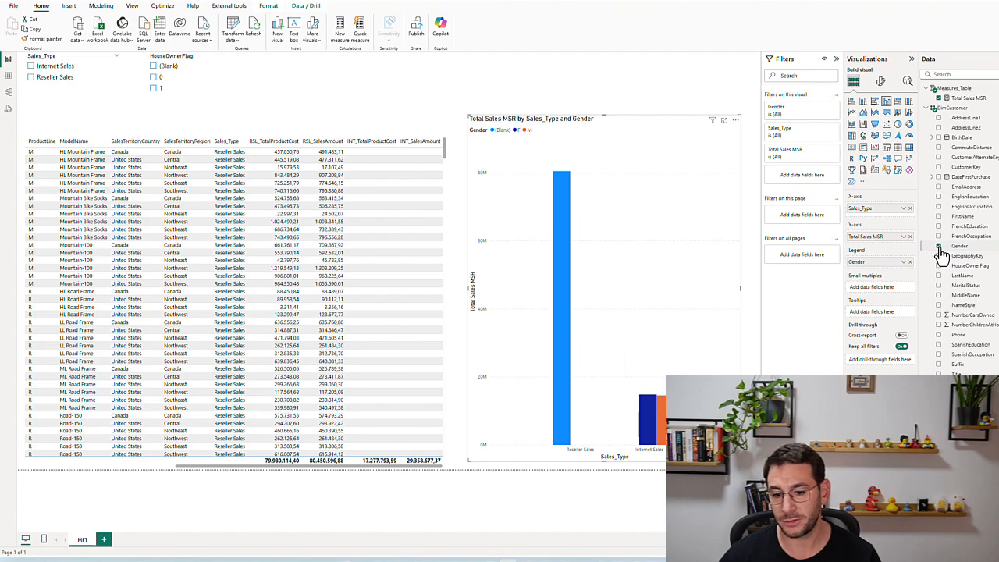
{"action": "left_click", "coordinate": [940, 246]}
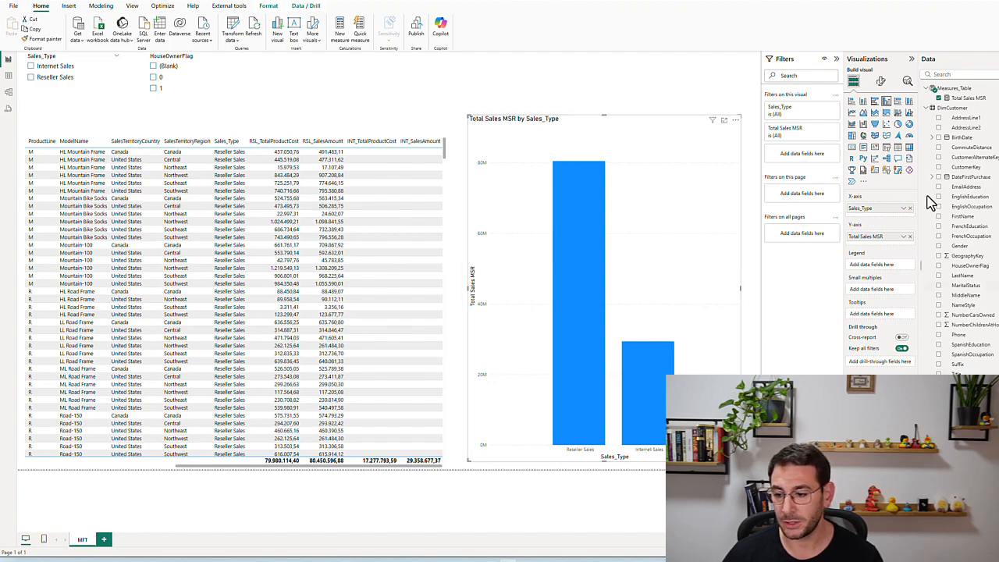
Step: Collapse DimCustomer and set ProductLine from DimProduct as the column chart's legend
{"action": "left_click", "coordinate": [929, 108]}
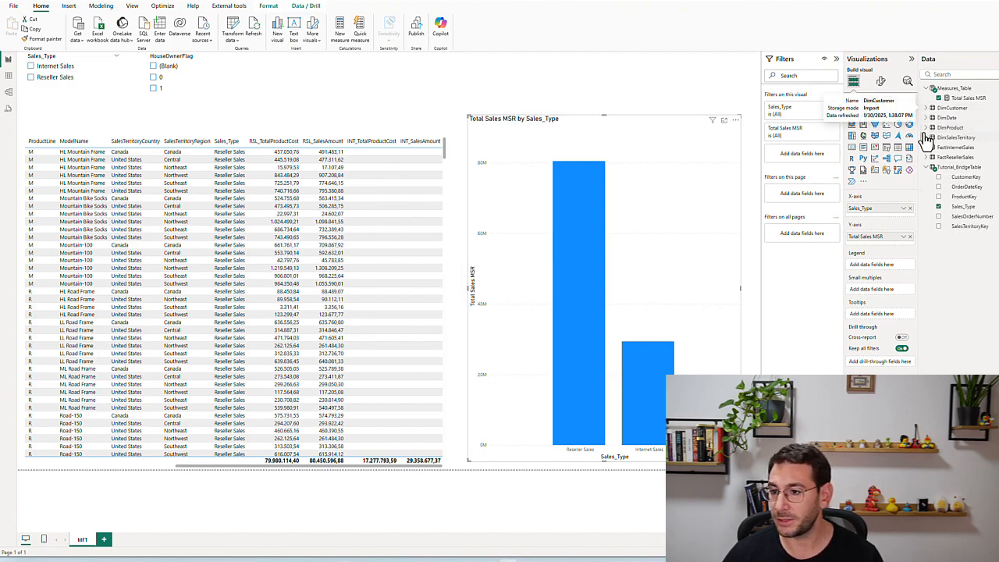
{"action": "left_click", "coordinate": [928, 127]}
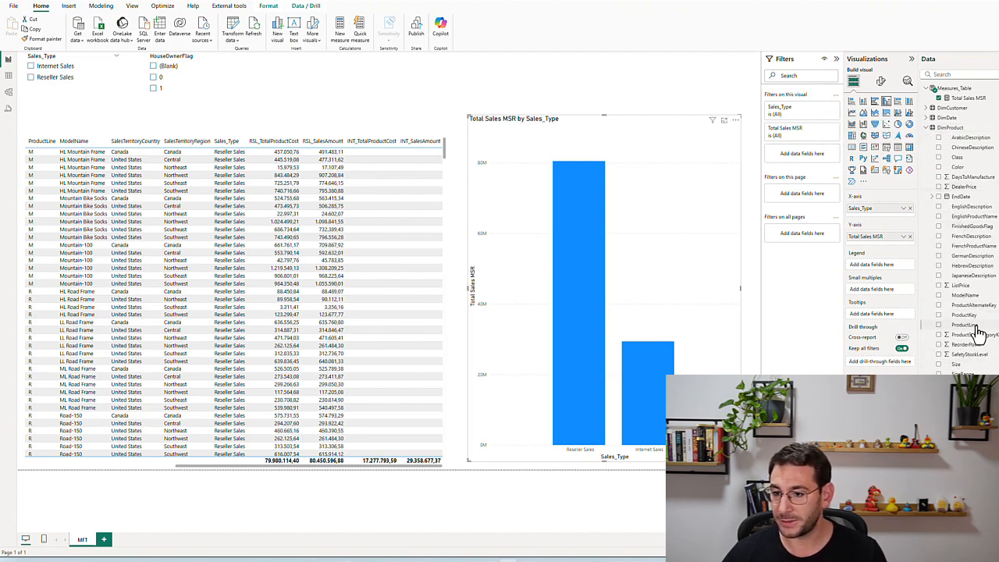
{"action": "left_click_drag", "start_coordinate": [978, 332], "coordinate": [886, 276]}
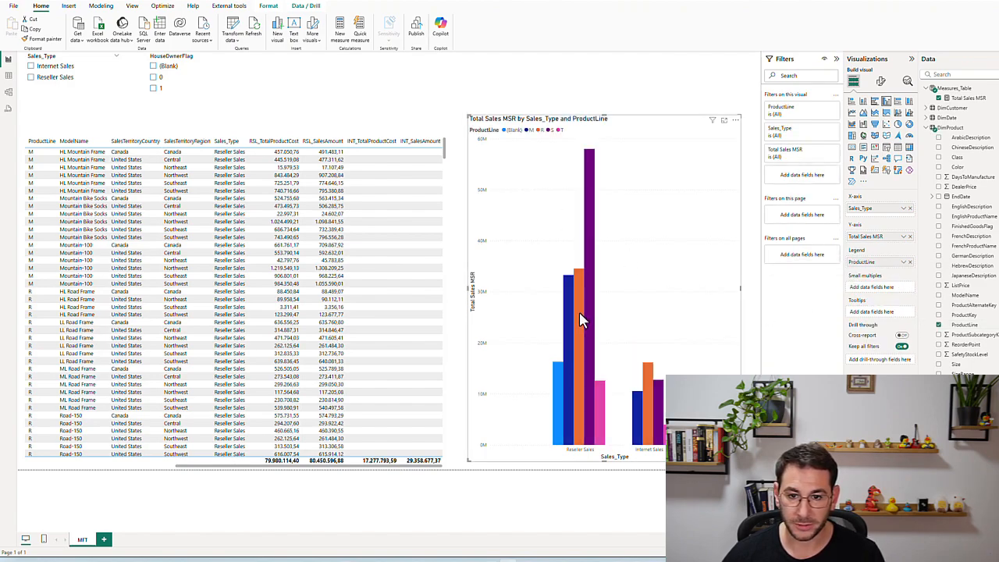
Step: Inspect the chart's product line values, cross-filter the table by product line S, and clear that selection
{"action": "mouse_move", "coordinate": [557, 400]}
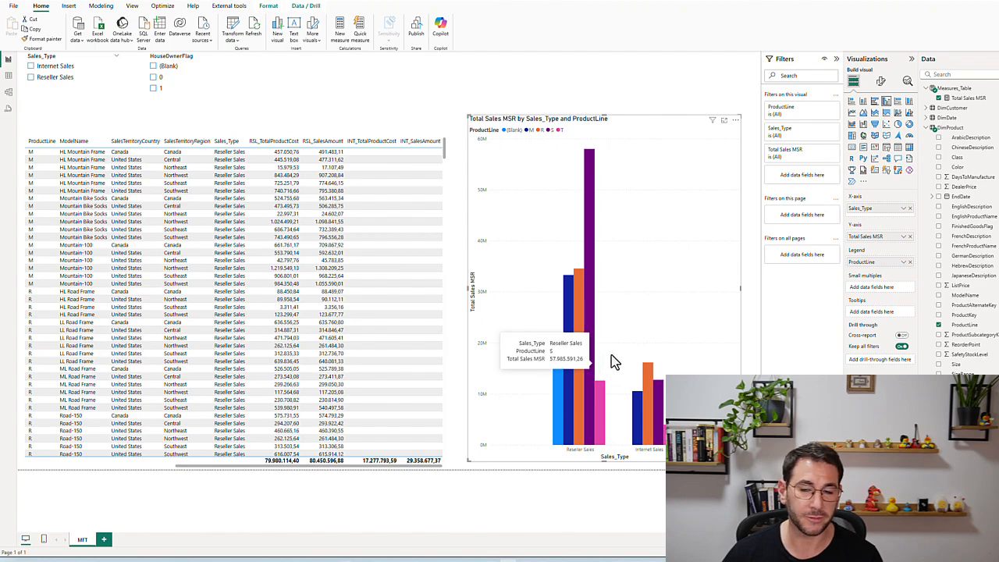
{"action": "left_click", "coordinate": [552, 131]}
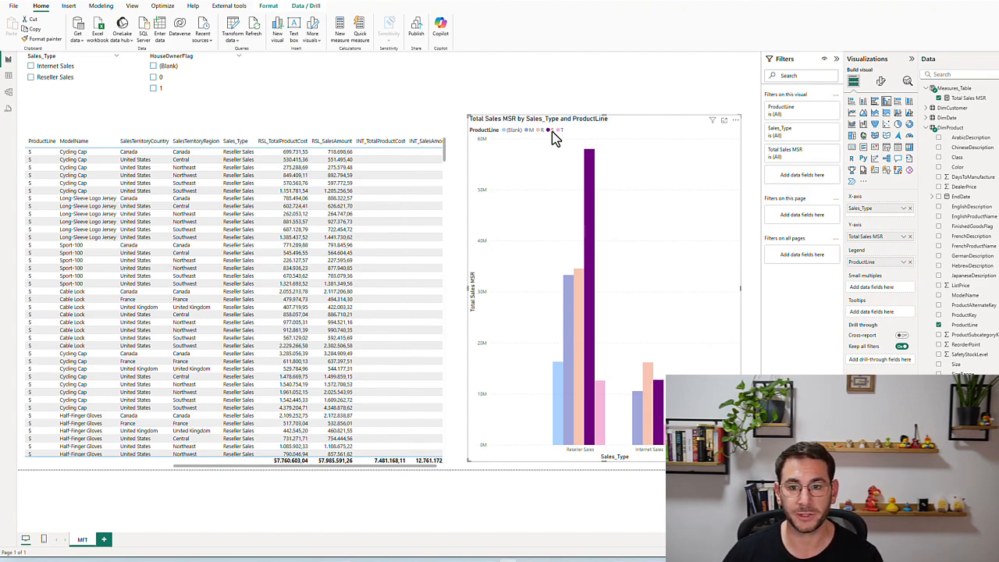
{"action": "left_click", "coordinate": [552, 131]}
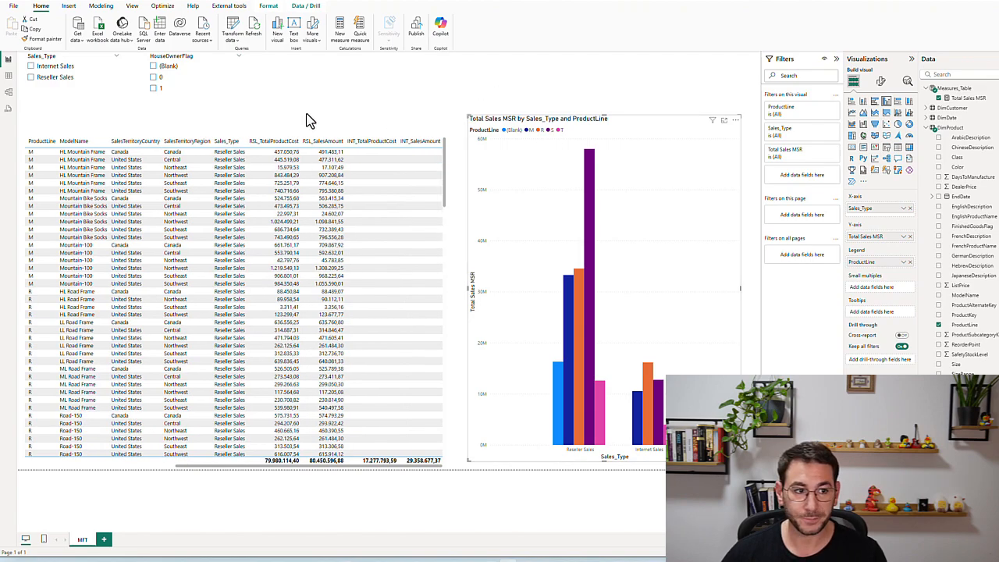
Step: In the model diagram, move the Measures_Table card above DimDate, beside DimProduct
{"action": "left_click", "coordinate": [8, 93]}
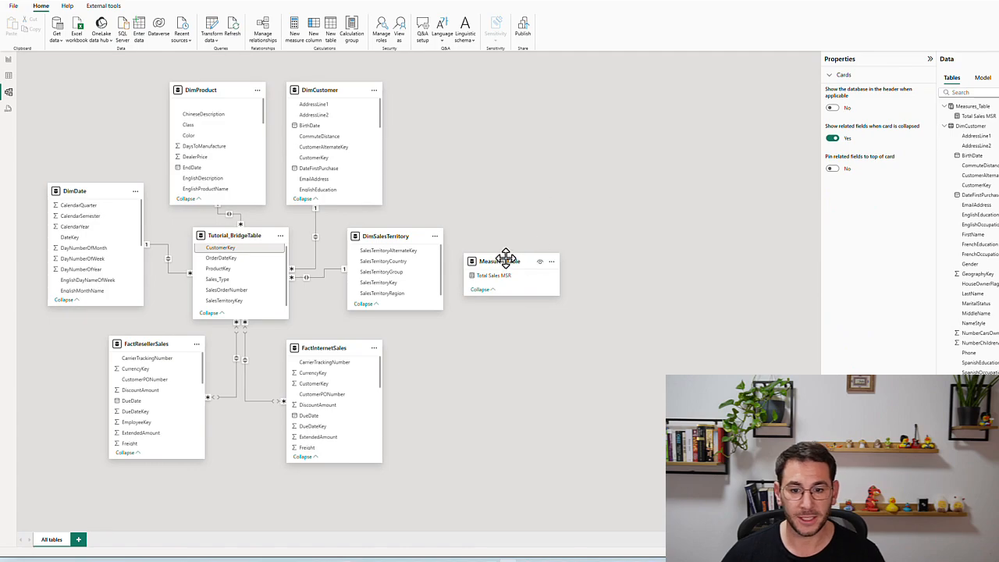
{"action": "left_click_drag", "start_coordinate": [508, 277], "coordinate": [101, 116]}
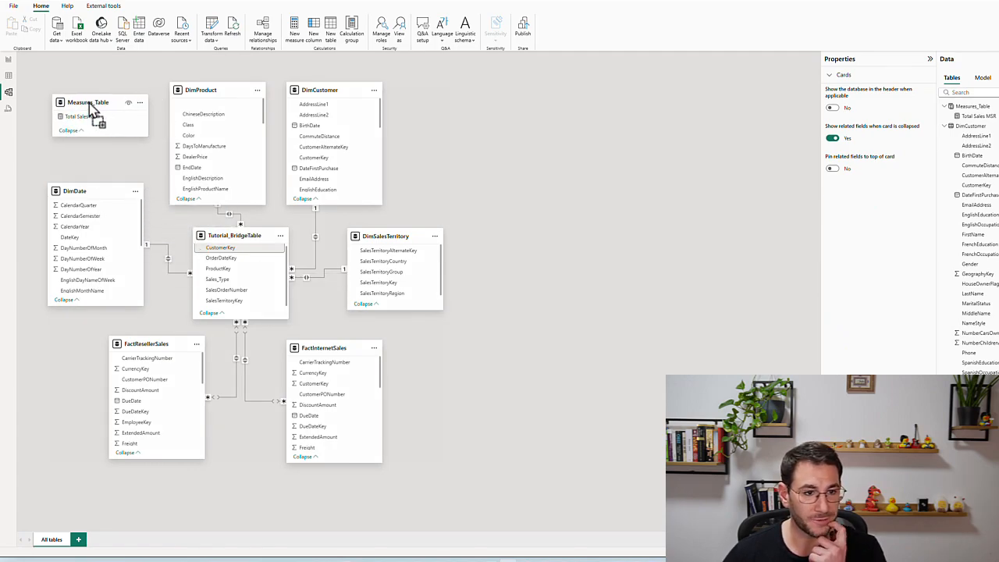